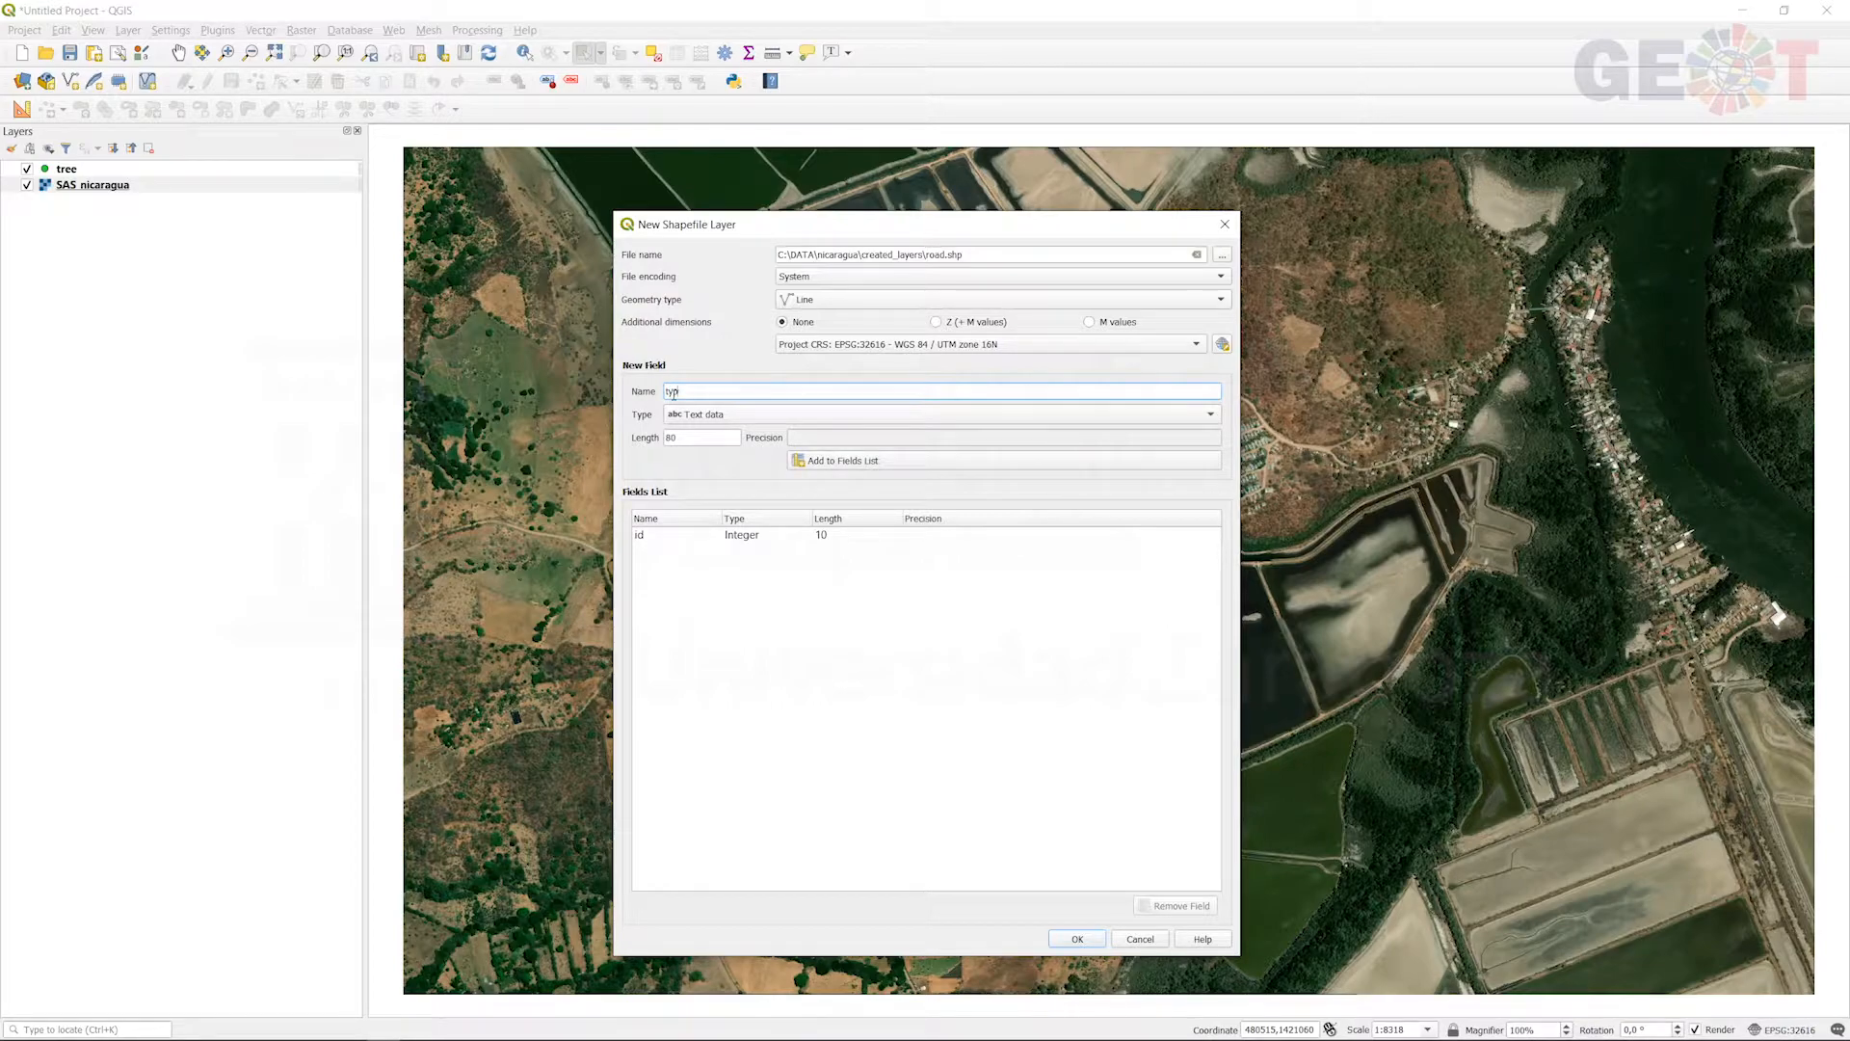
Step: Add a text data field named type with length 15 to the new shapefile's fields
{"action": "left_click", "coordinate": [768, 417]}
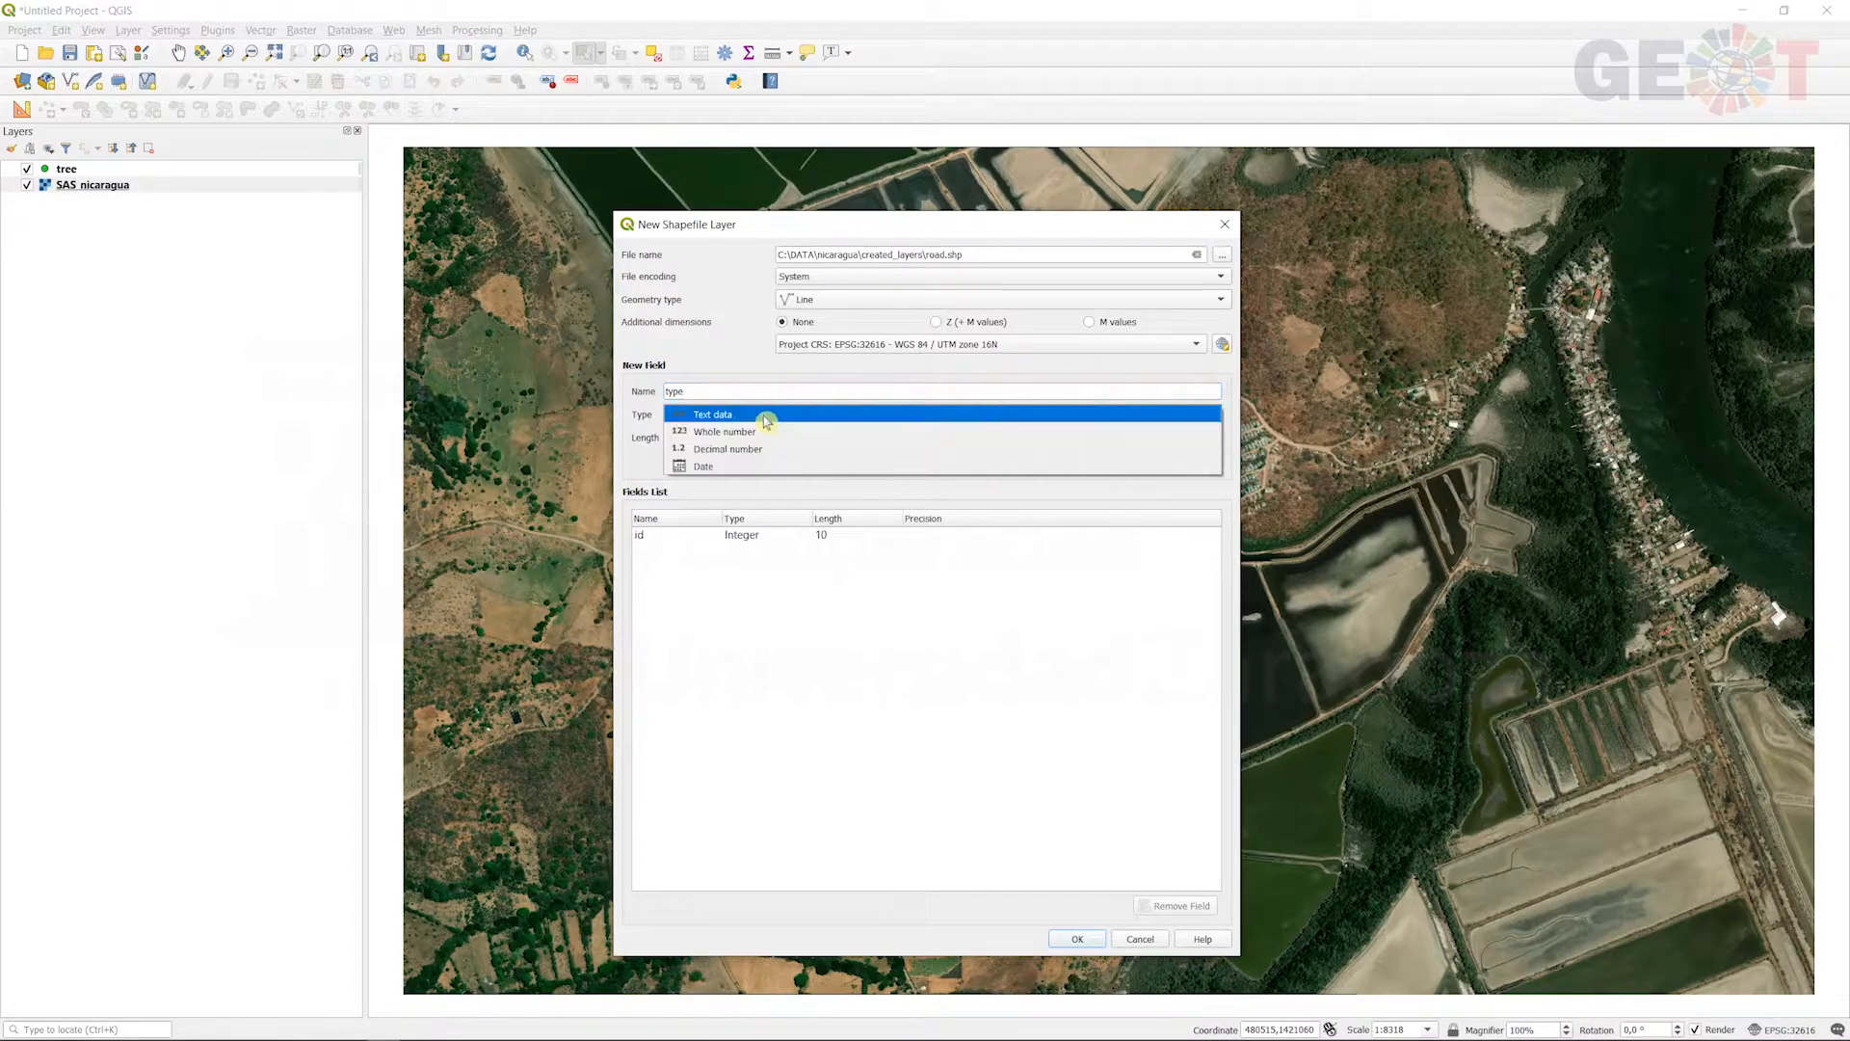
{"action": "left_click", "coordinate": [766, 416]}
{"action": "double_click", "coordinate": [671, 438]}
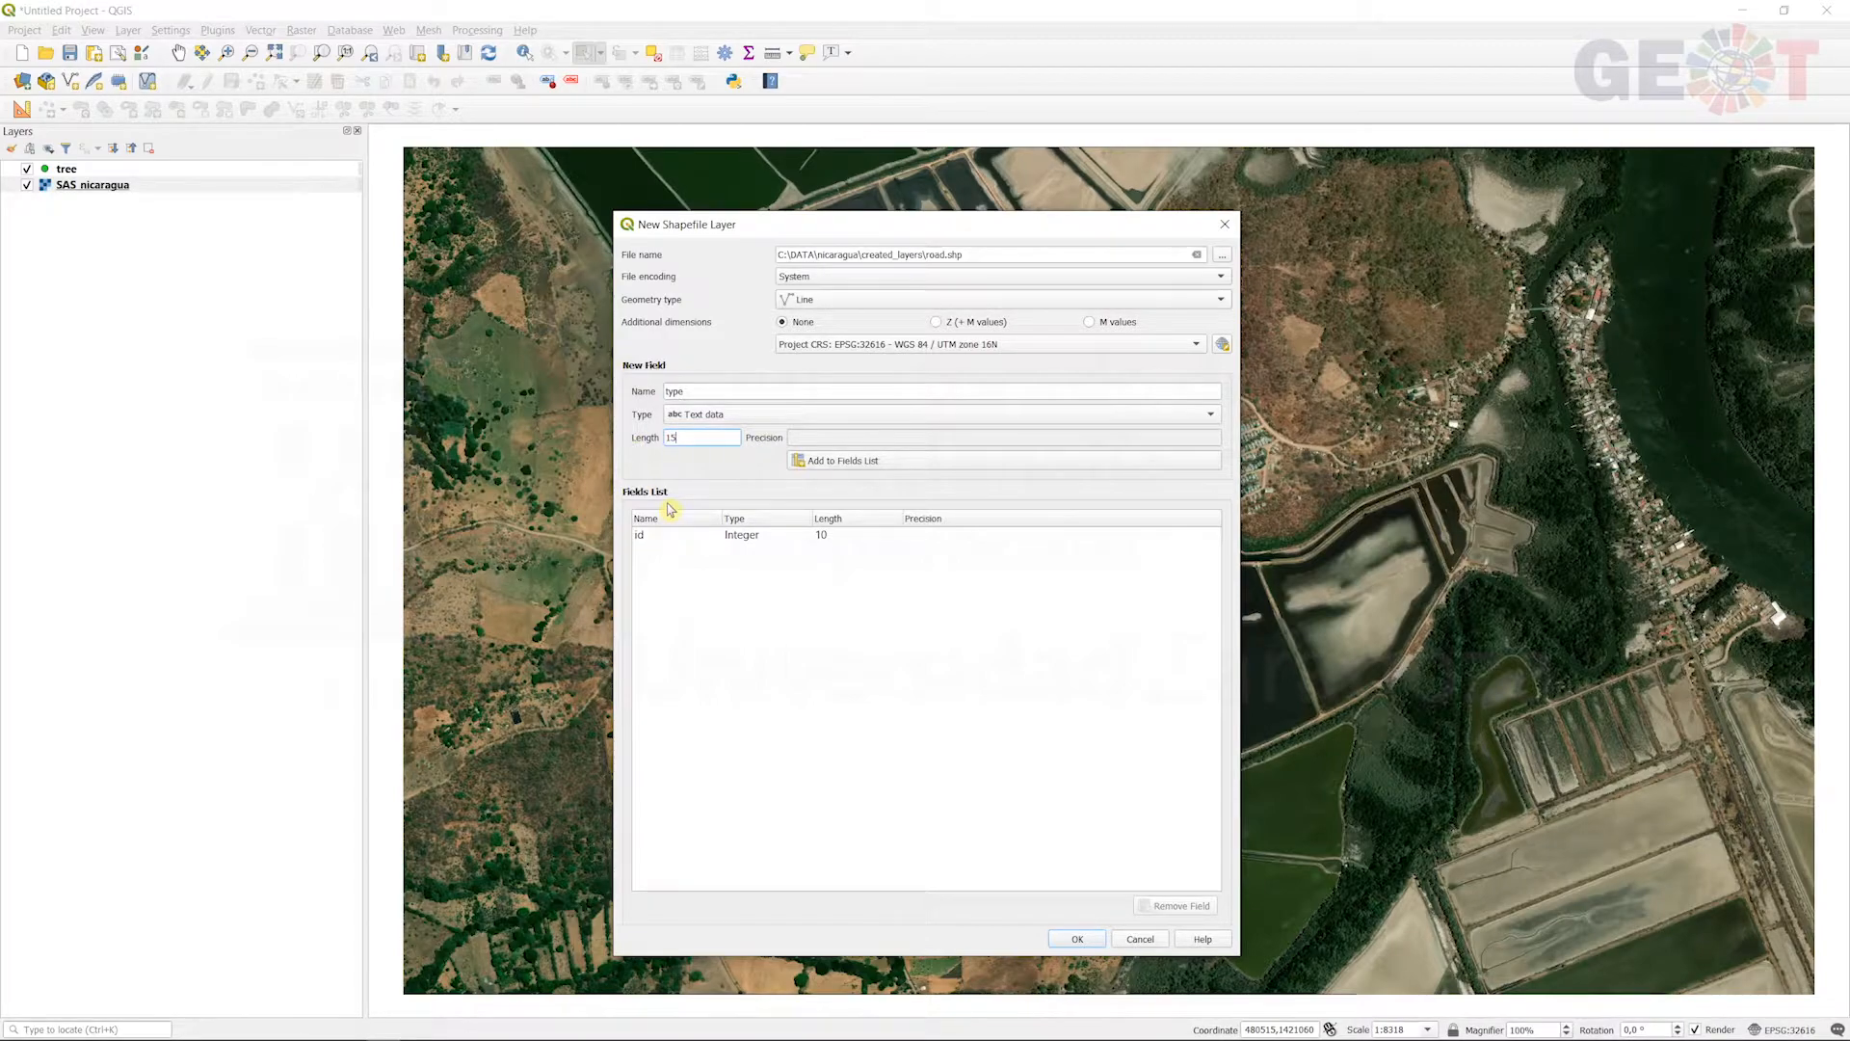
{"action": "left_click", "coordinate": [866, 461]}
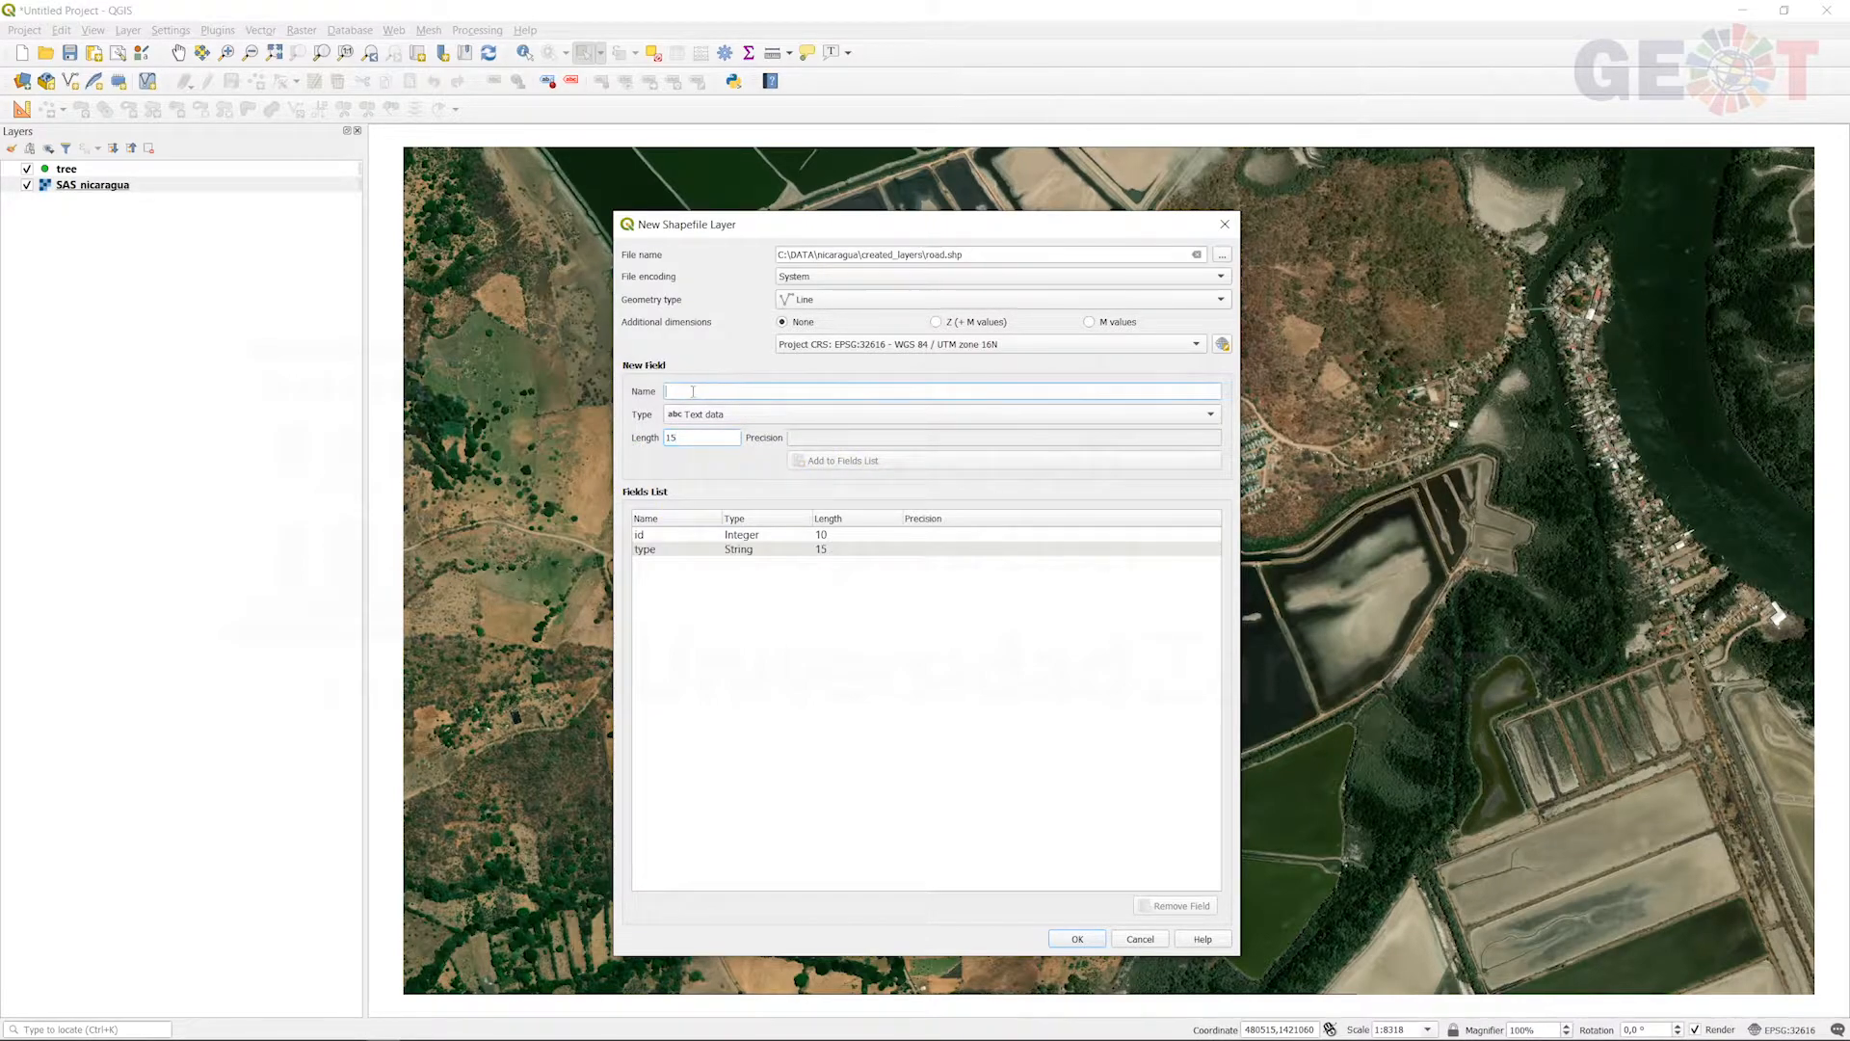
Step: Add a decimal number field named width with length 3 and precision 1
{"action": "type", "text": "width"}
{"action": "left_click", "coordinate": [732, 415]}
{"action": "left_click", "coordinate": [753, 452]}
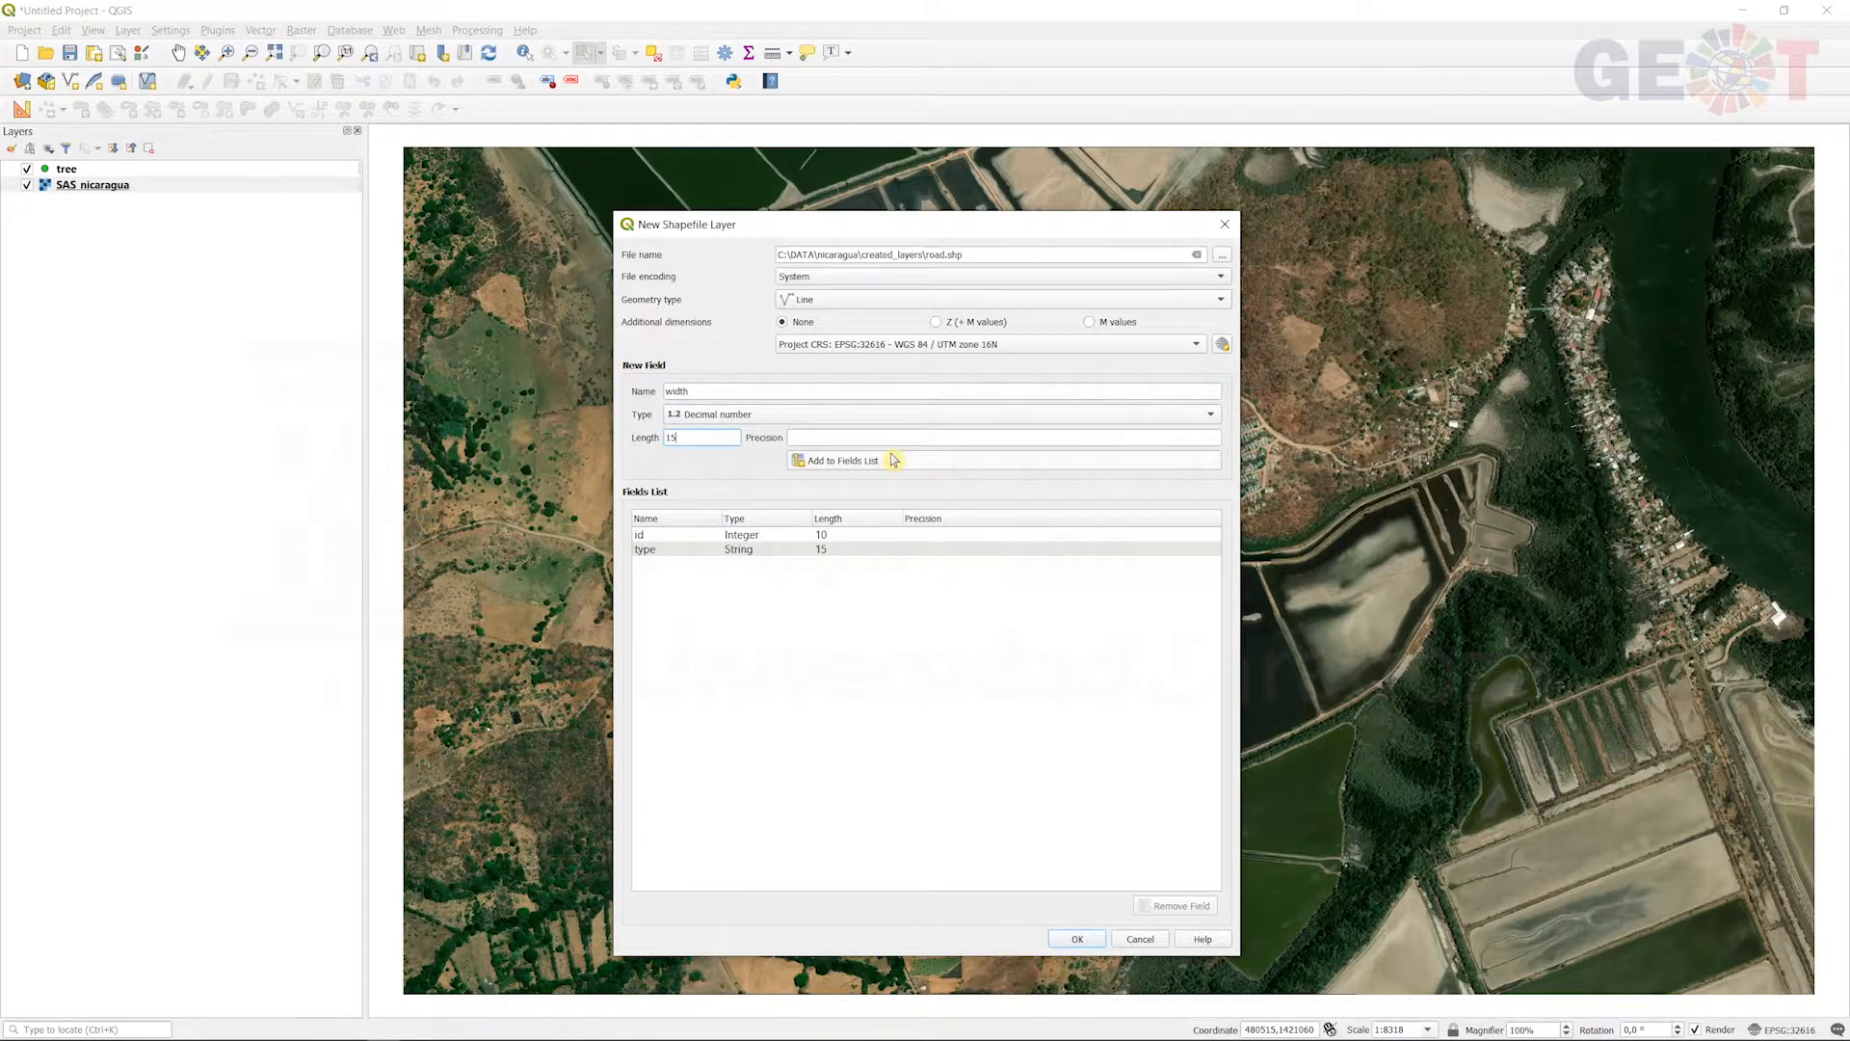
{"action": "double_click", "coordinate": [661, 438]}
{"action": "type", "text": "3"}
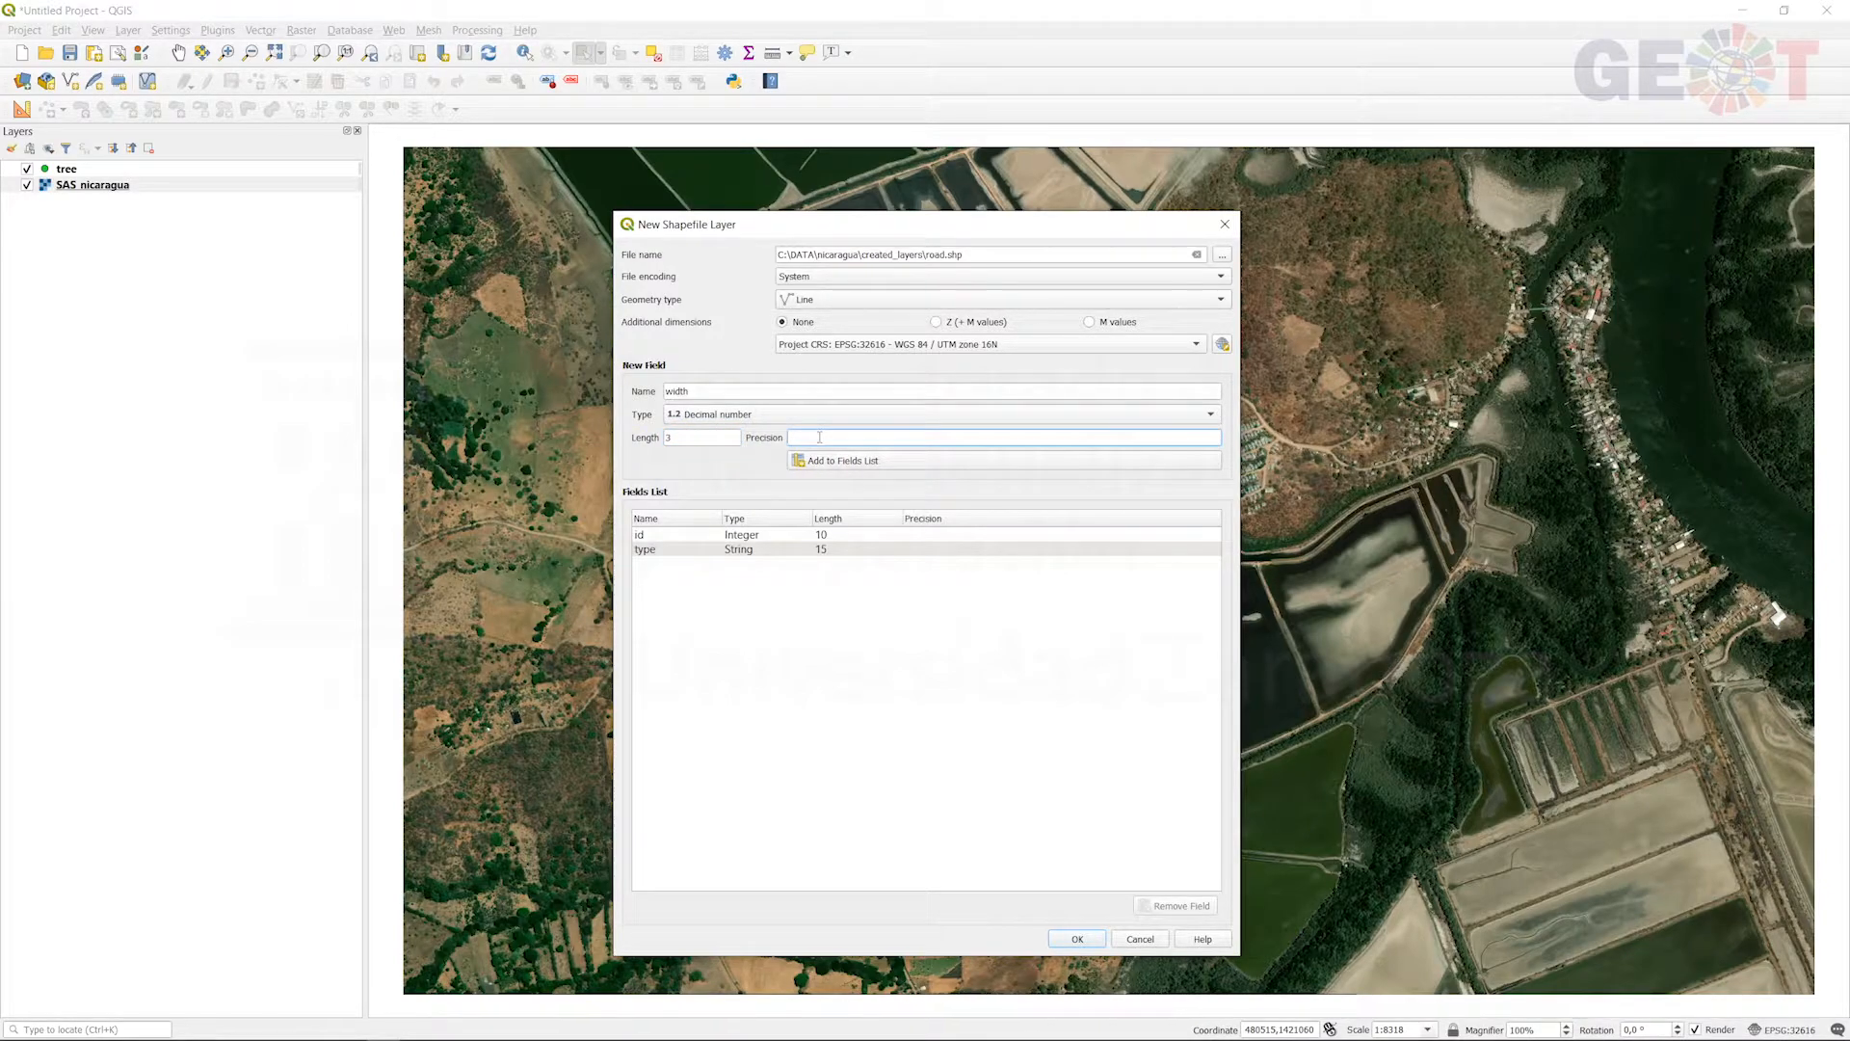
{"action": "type", "text": "1"}
{"action": "left_click", "coordinate": [867, 461]}
Step: Add a text data field named material with length 10 and create the road line layer
{"action": "left_click", "coordinate": [747, 390]}
{"action": "type", "text": "material"}
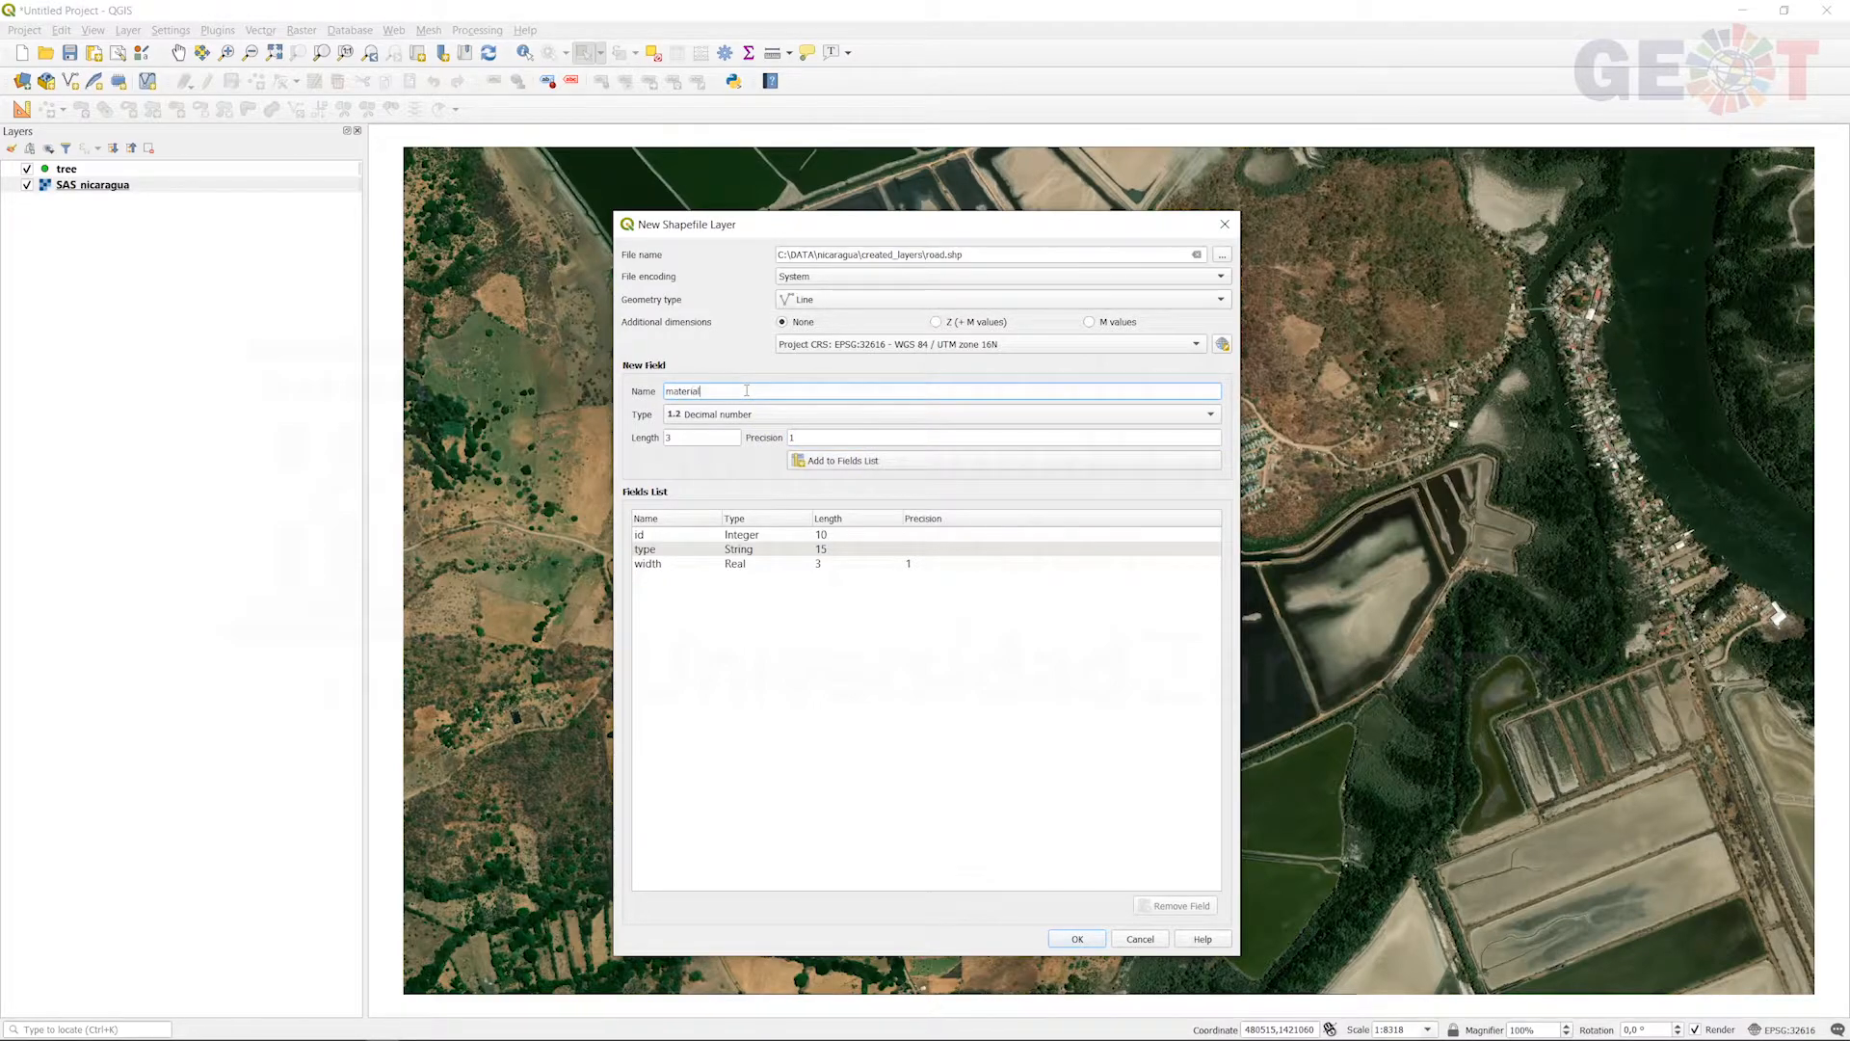
{"action": "left_click", "coordinate": [744, 424]}
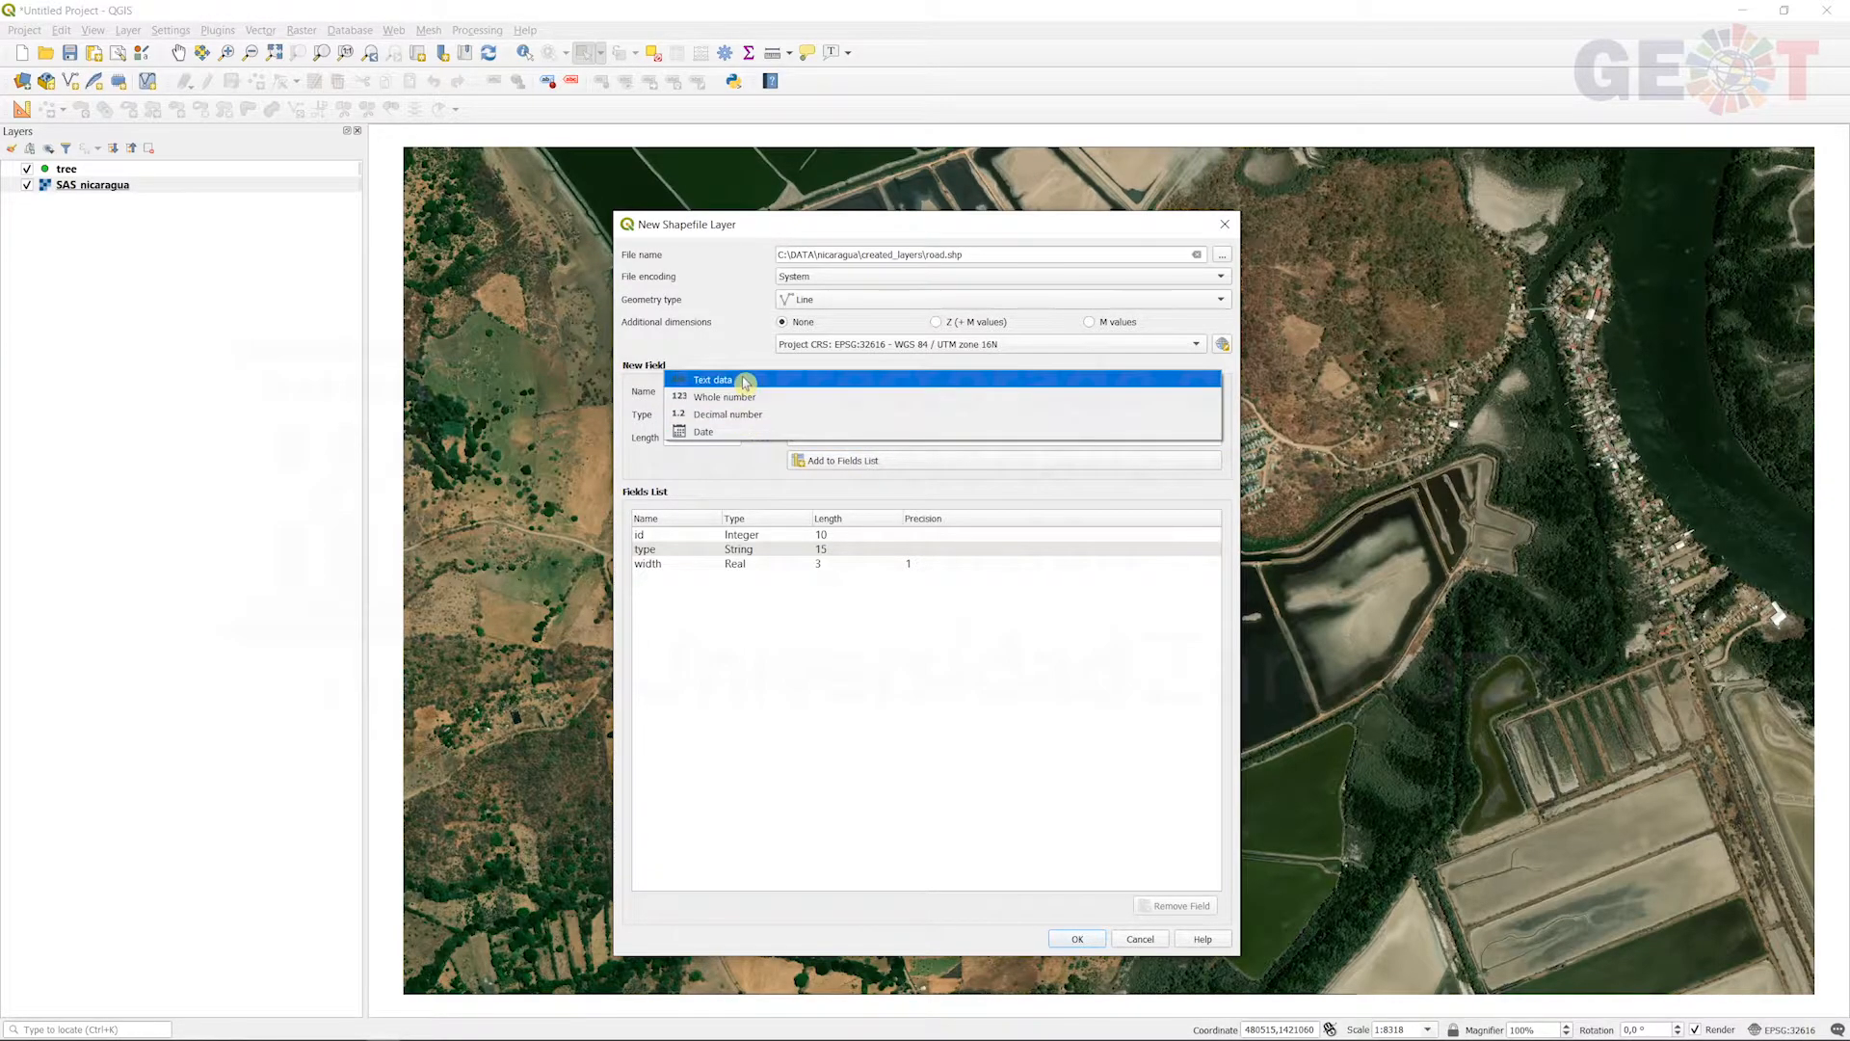
{"action": "left_click", "coordinate": [742, 379]}
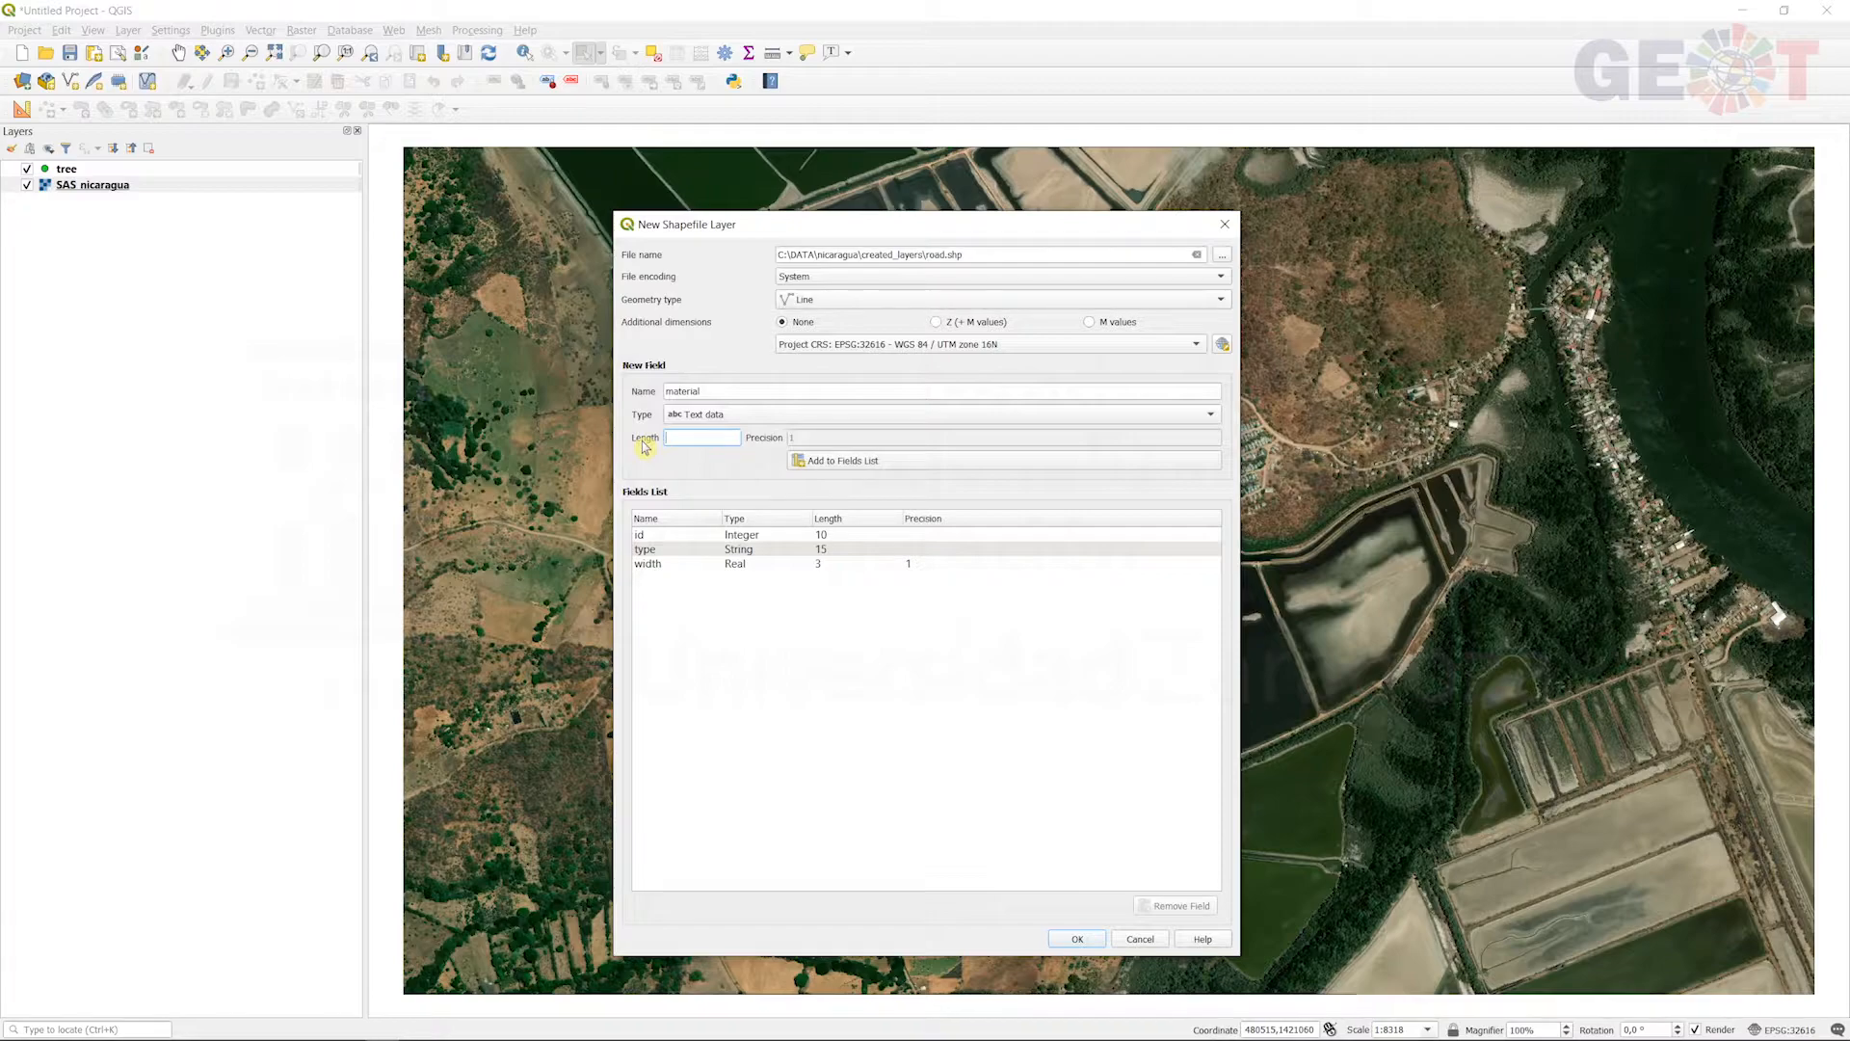
{"action": "left_click", "coordinate": [867, 461]}
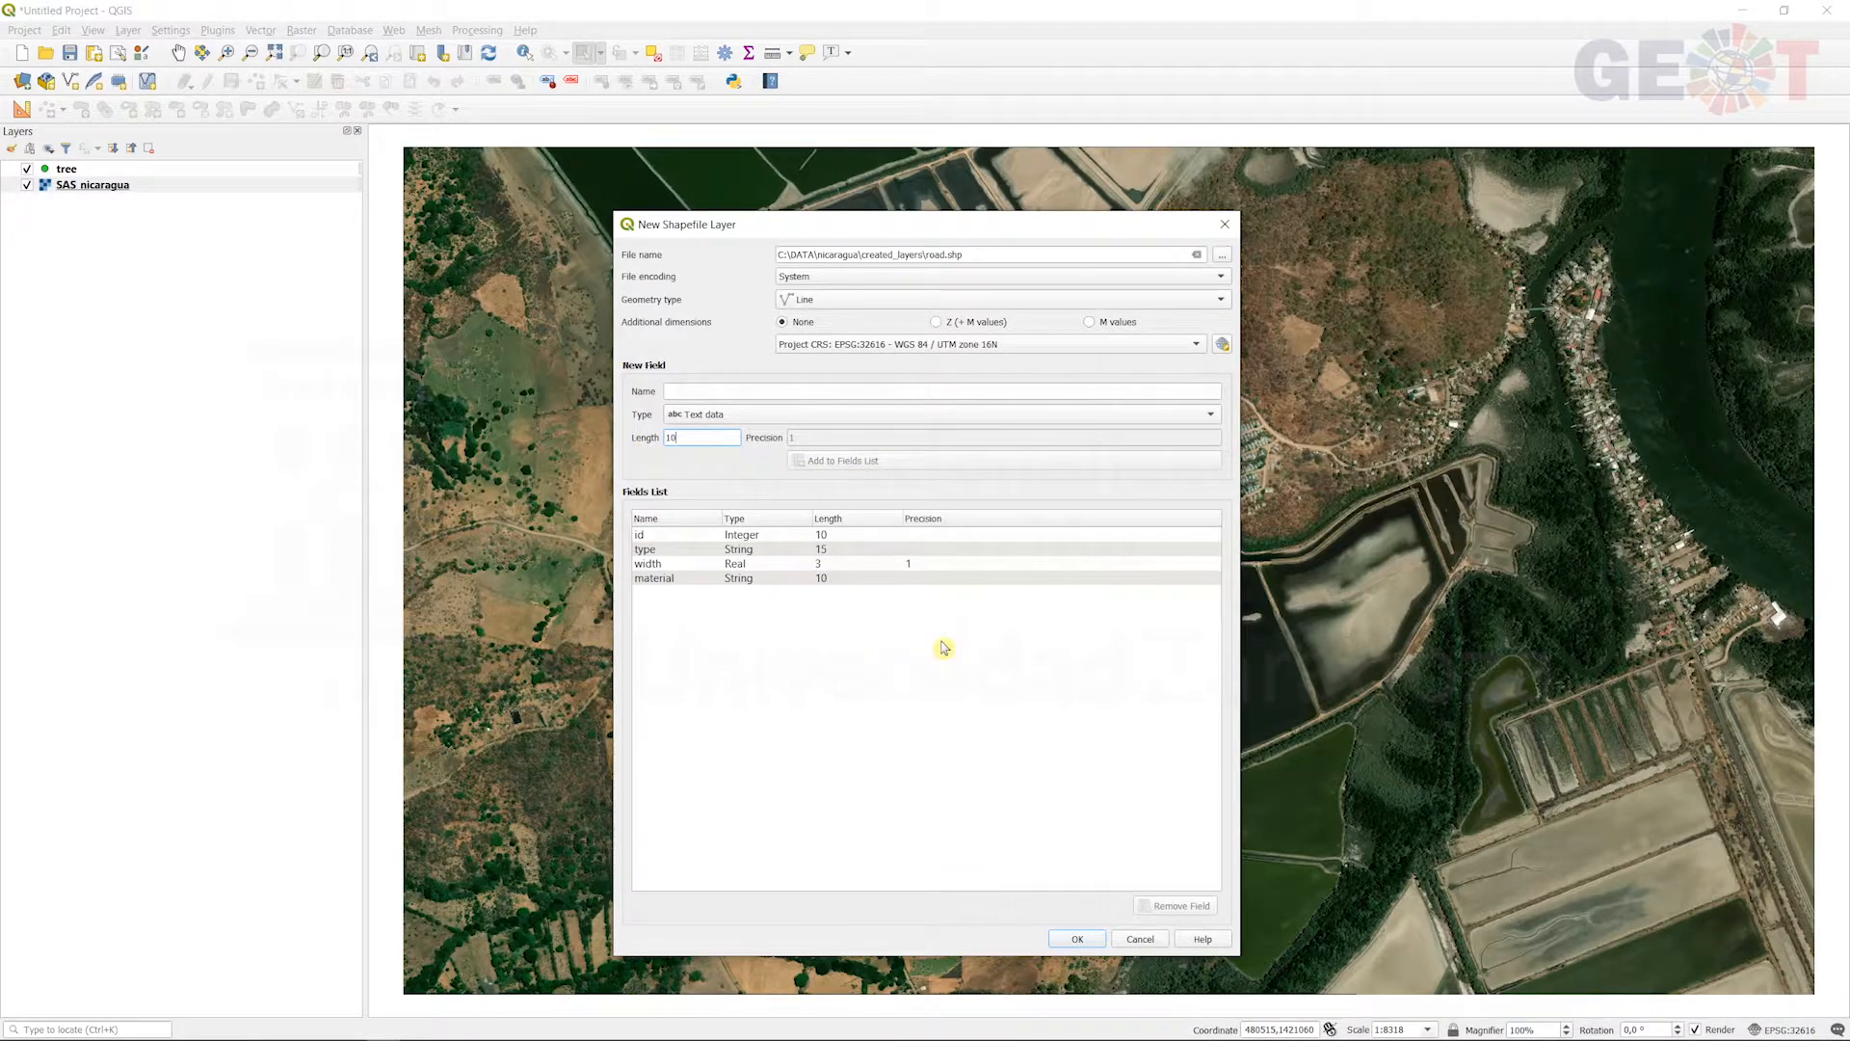
{"action": "left_click", "coordinate": [1080, 939]}
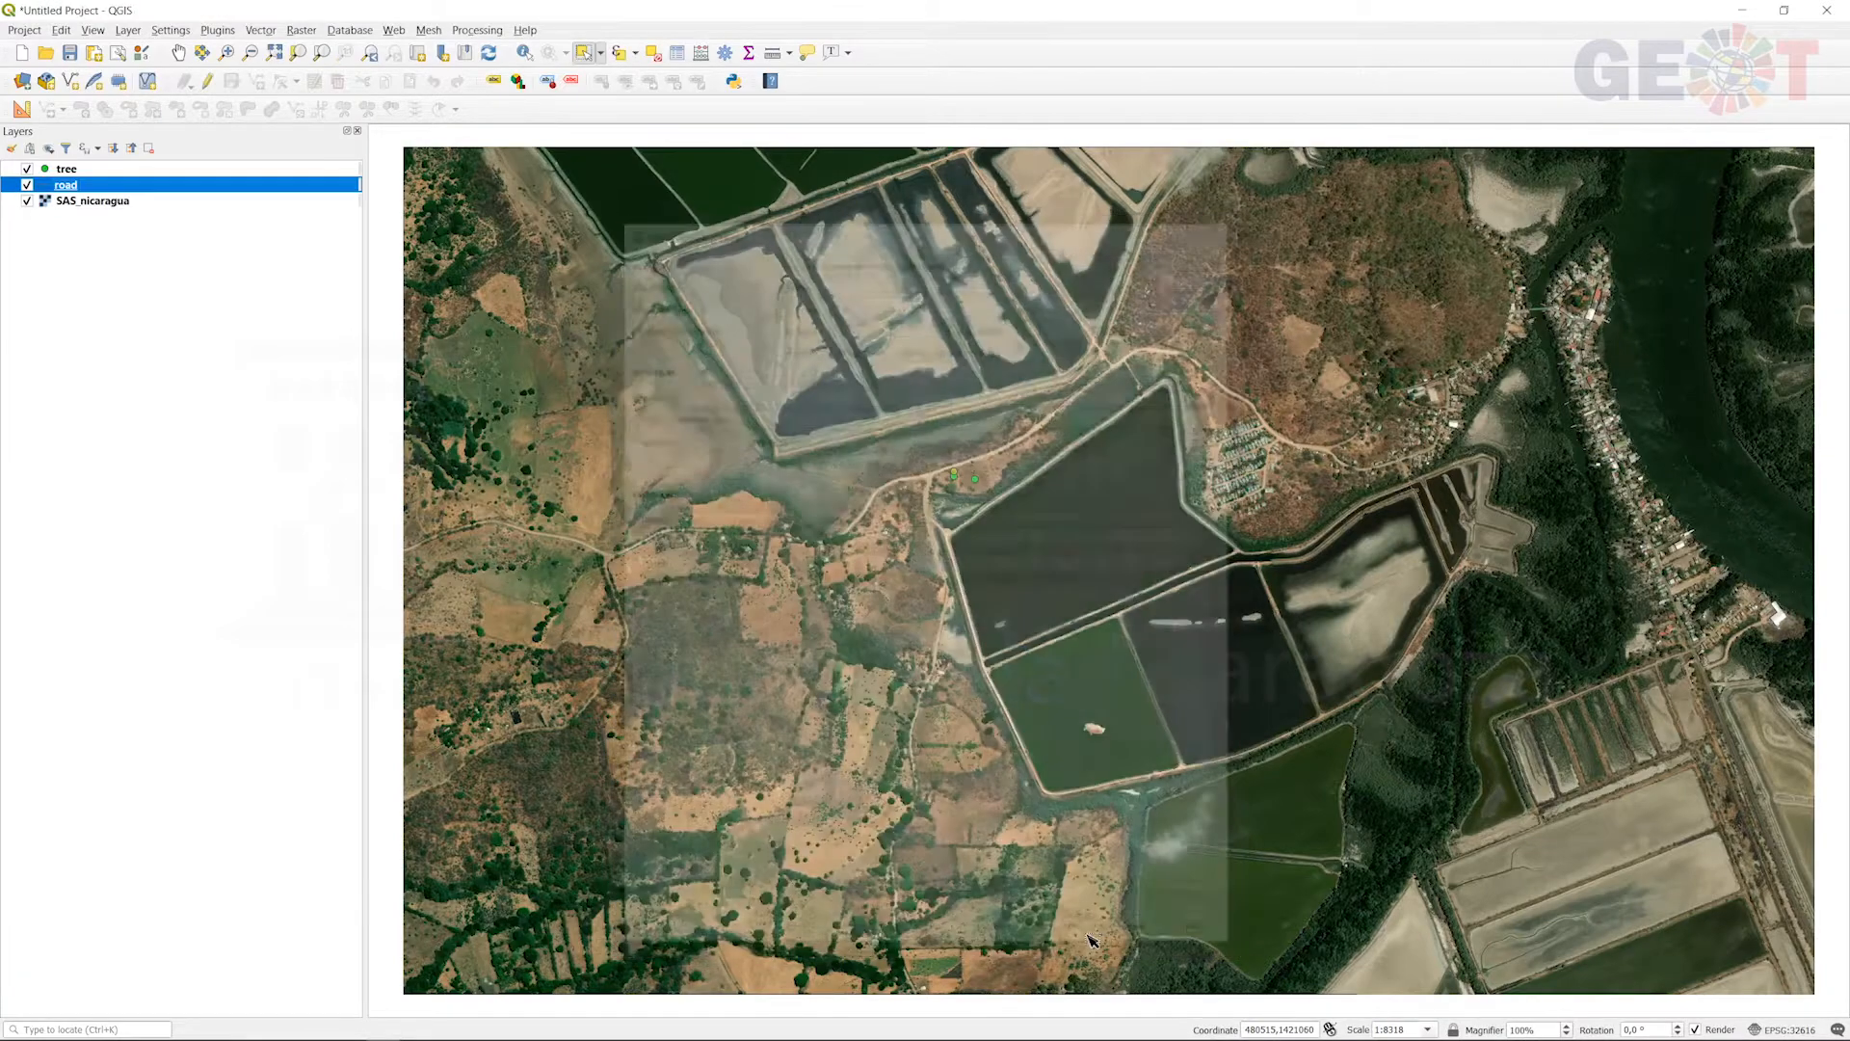
Step: Examine the fields in the road layer's attribute table and close it
{"action": "left_click", "coordinate": [73, 185]}
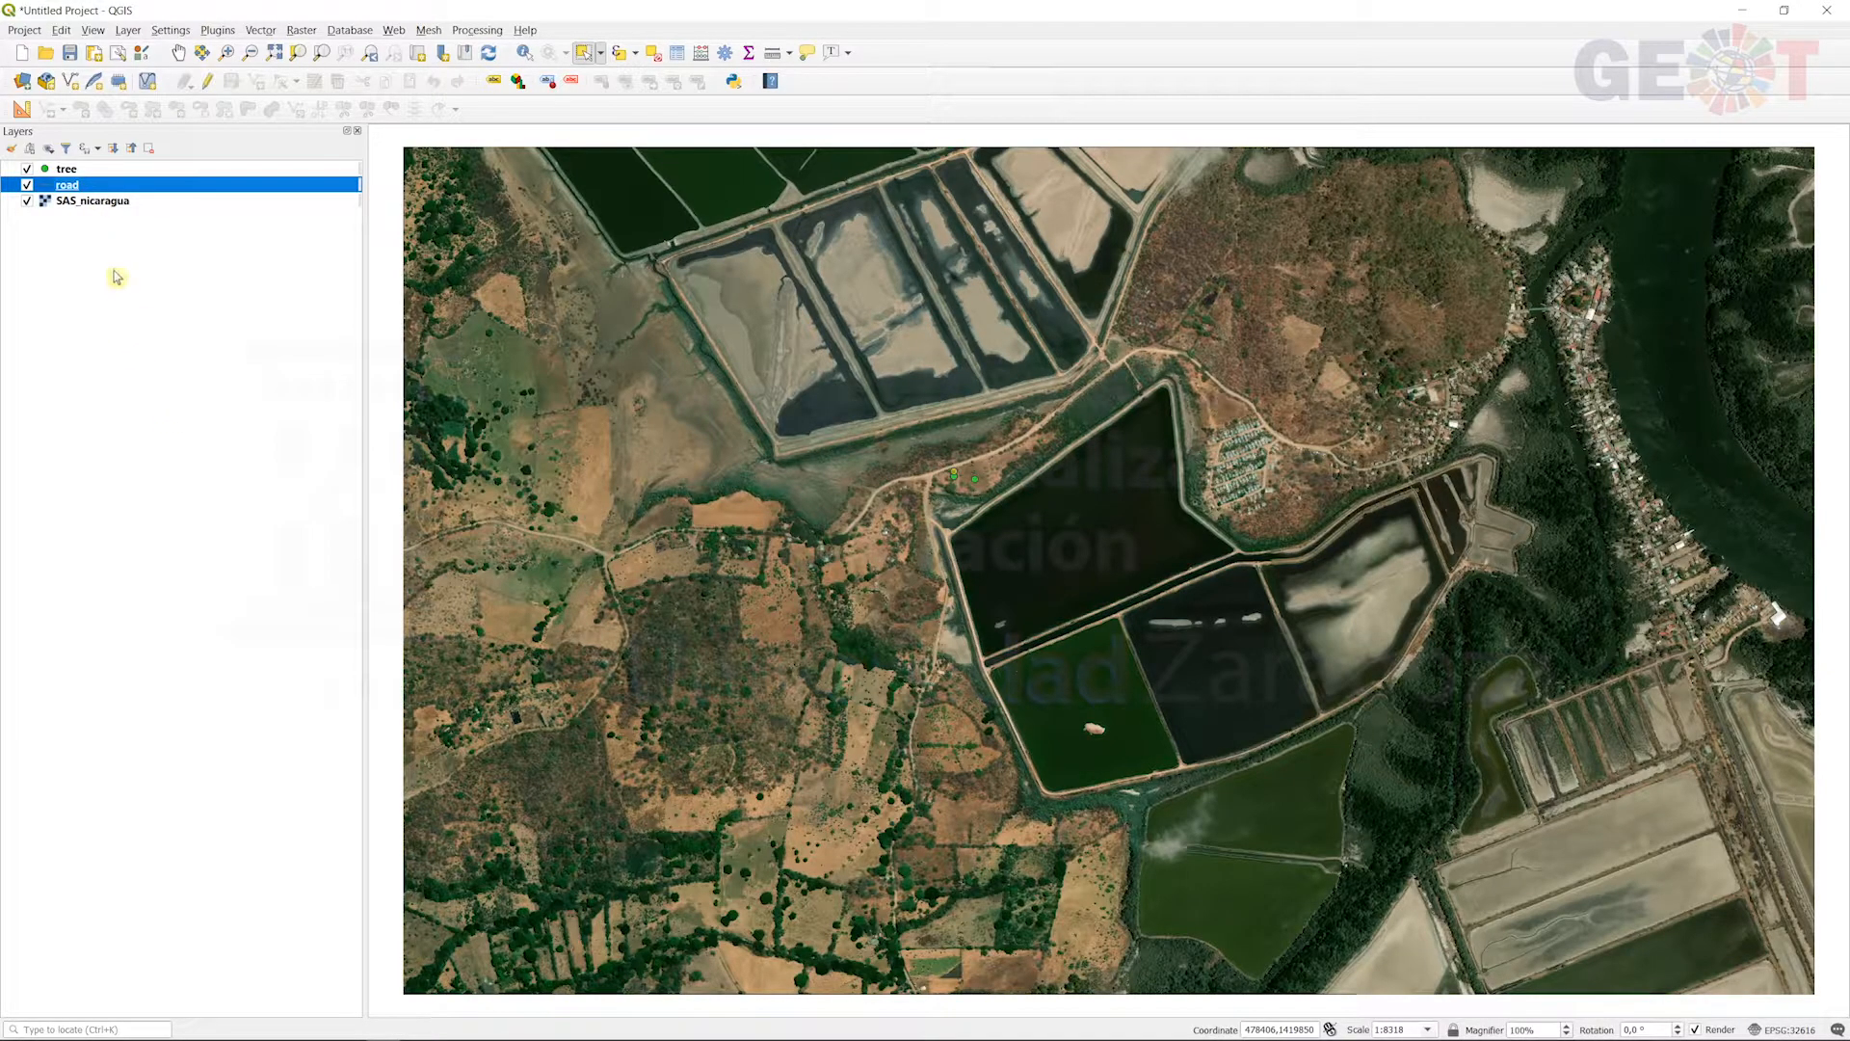
{"action": "right_click", "coordinate": [86, 184]}
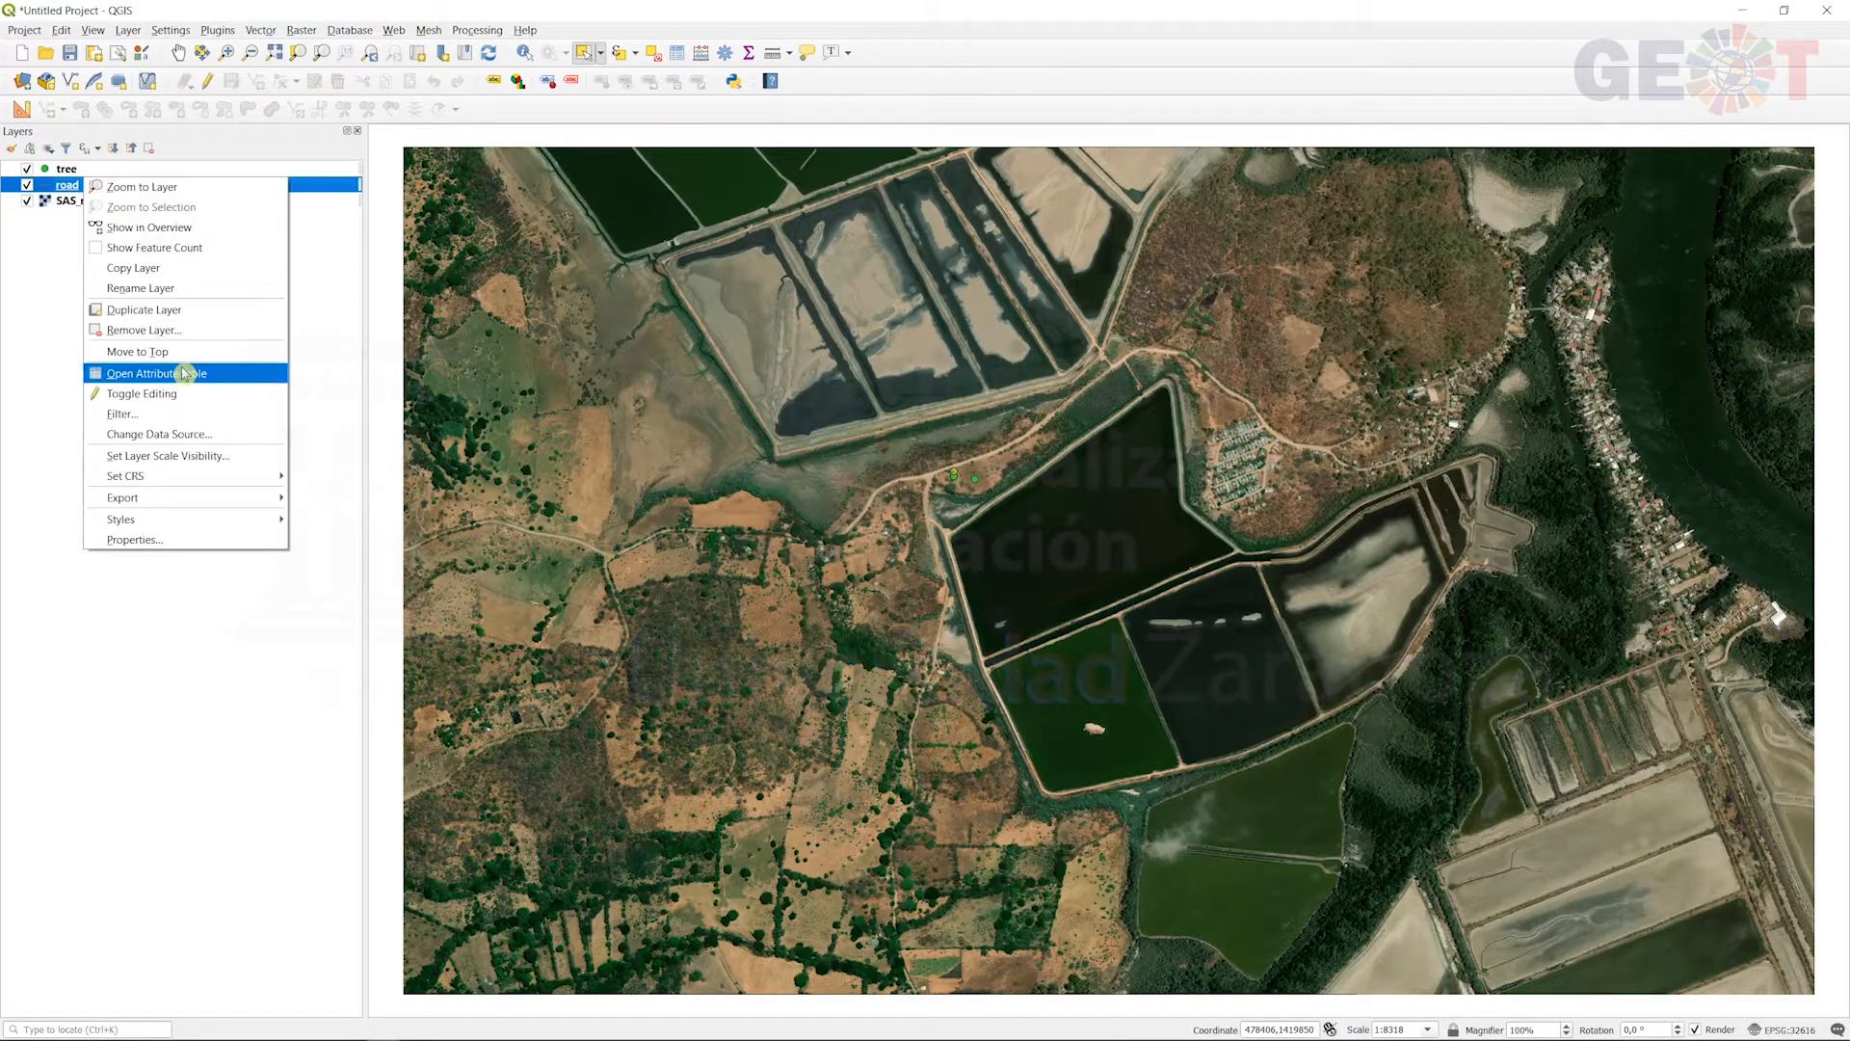
{"action": "left_click", "coordinate": [173, 364]}
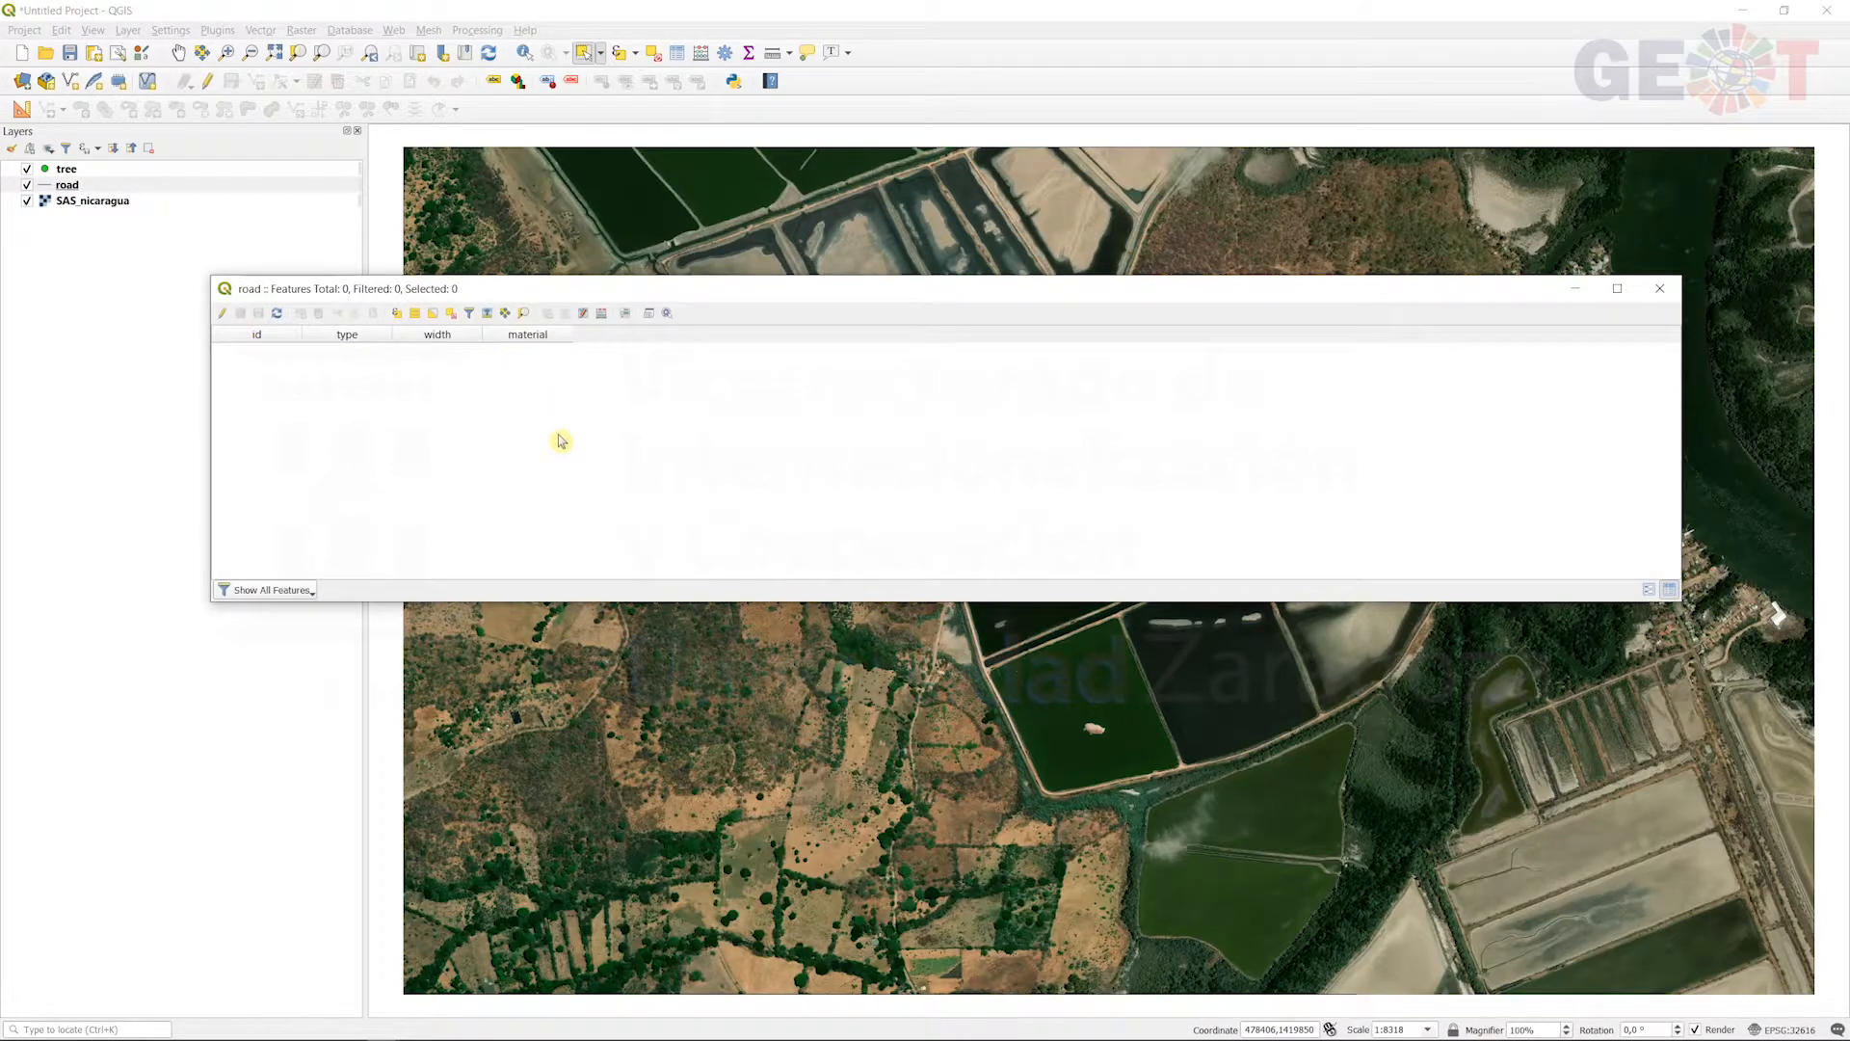
{"action": "left_click", "coordinate": [1659, 288]}
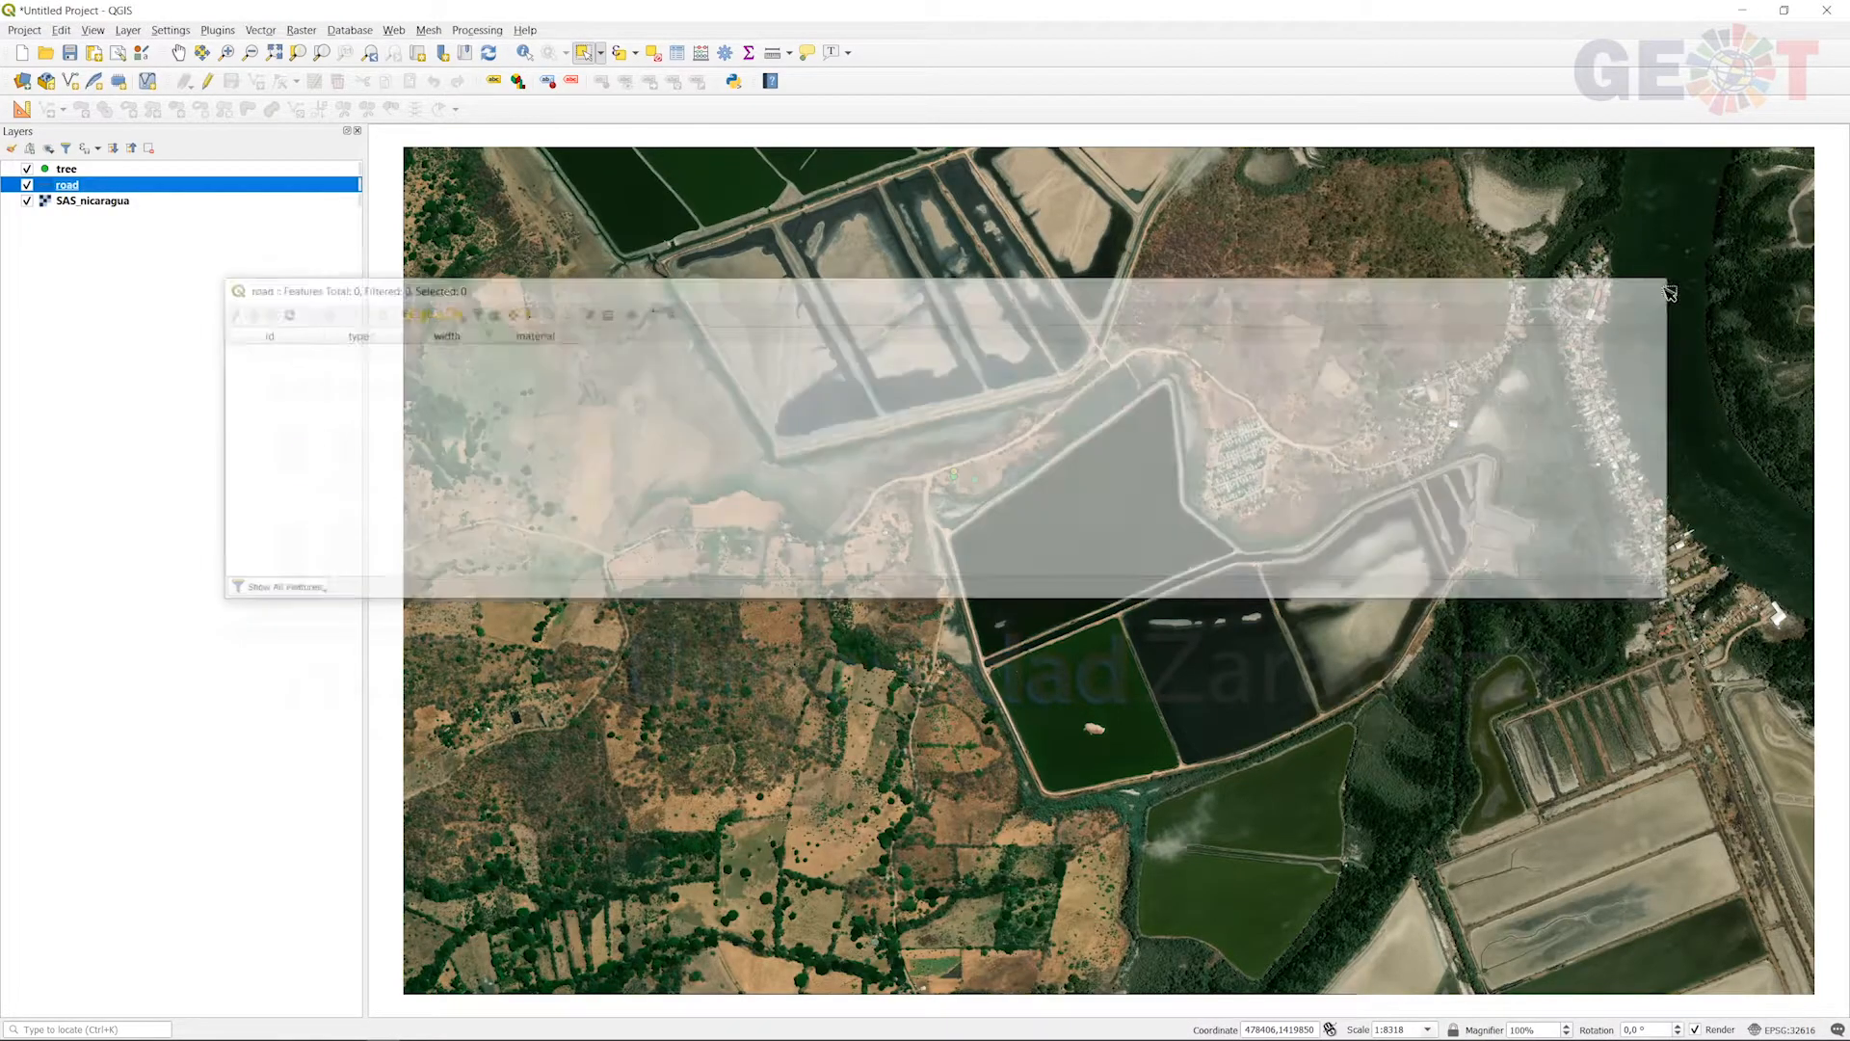
Step: Style the road layer's line symbol with a yellow-orange color and a width of 0.46 mm
{"action": "right_click", "coordinate": [69, 189]}
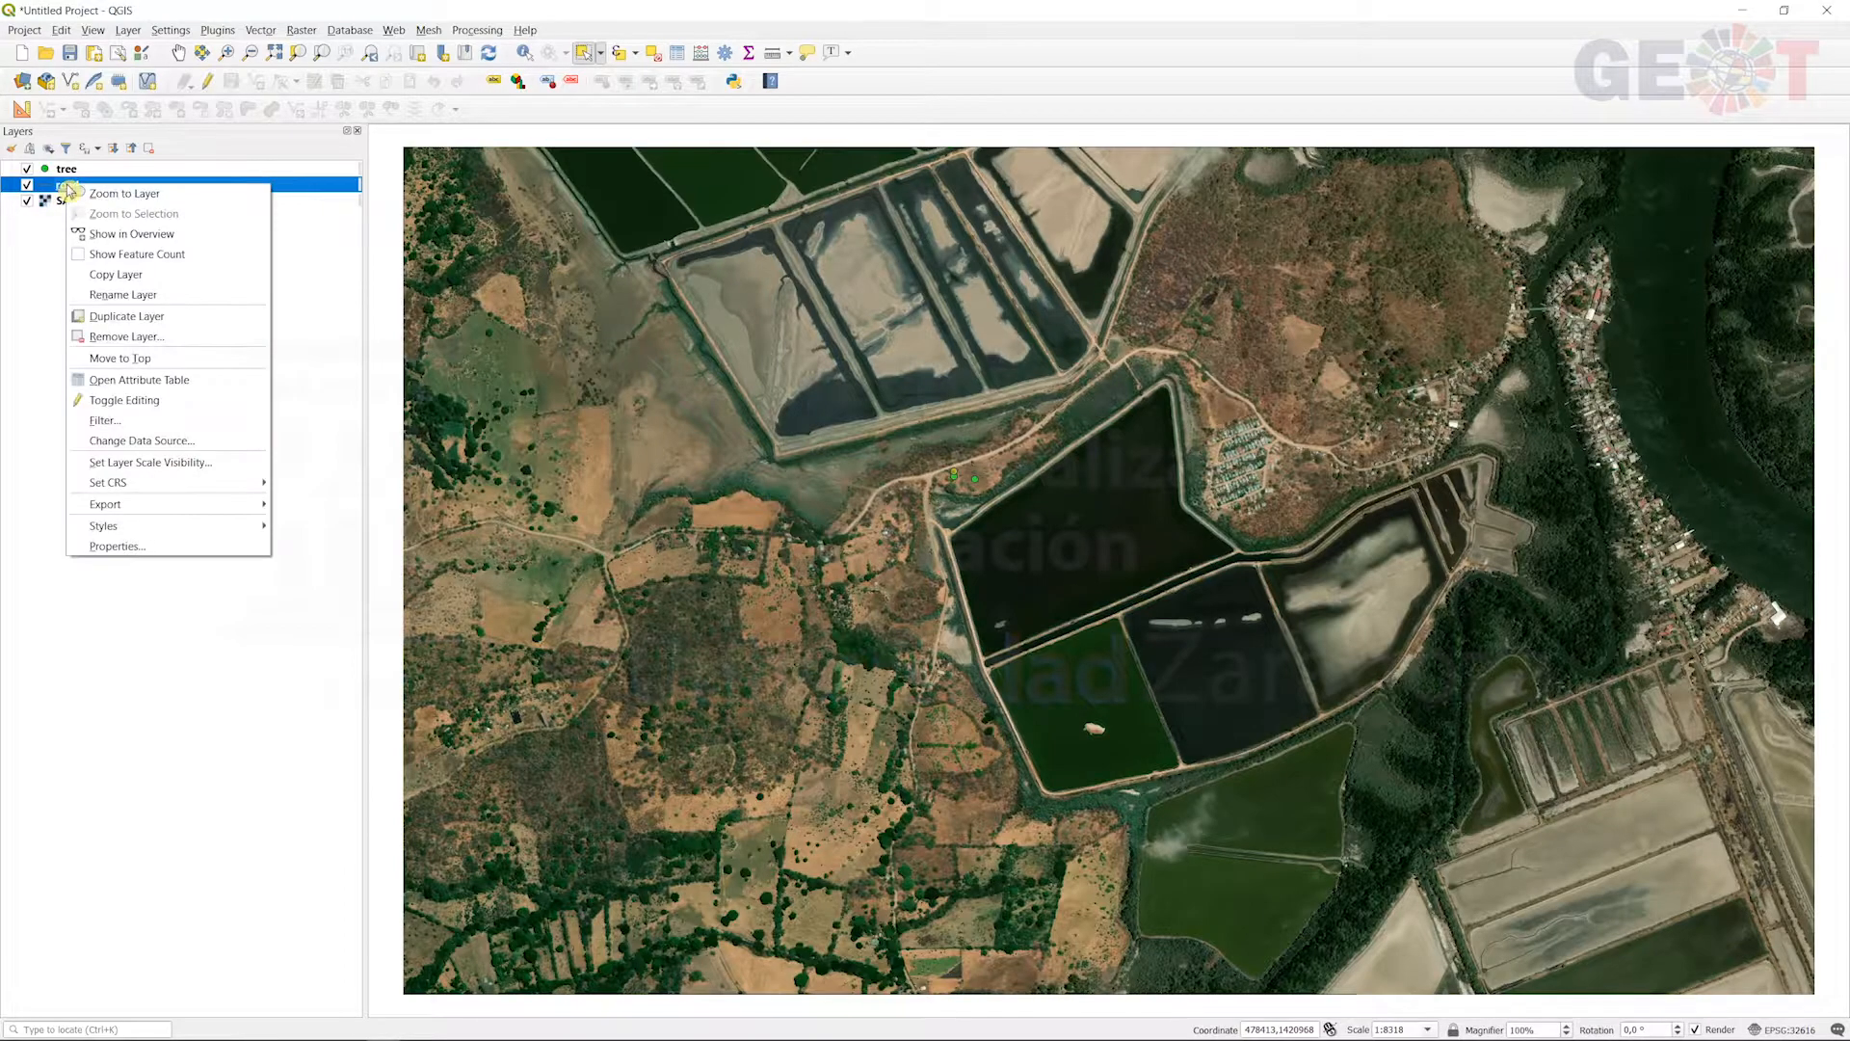
{"action": "left_click", "coordinate": [126, 547]}
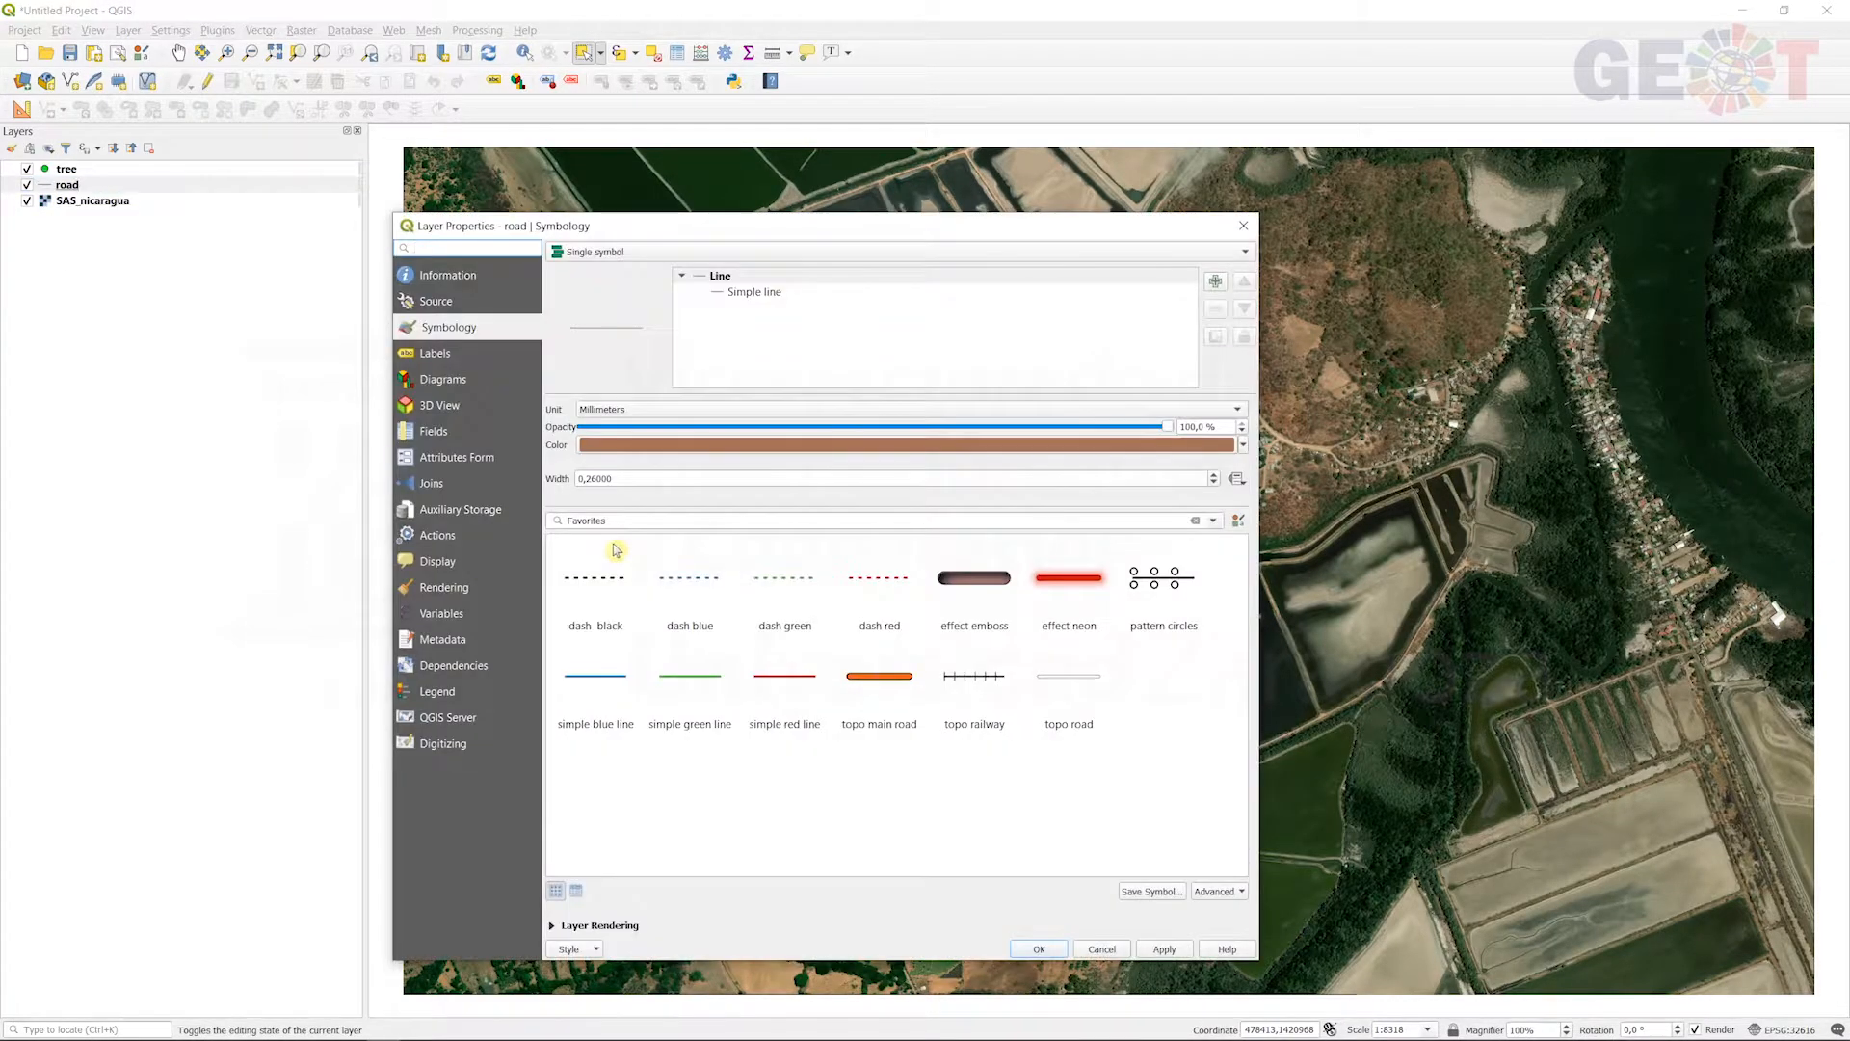
{"action": "left_click", "coordinate": [745, 450]}
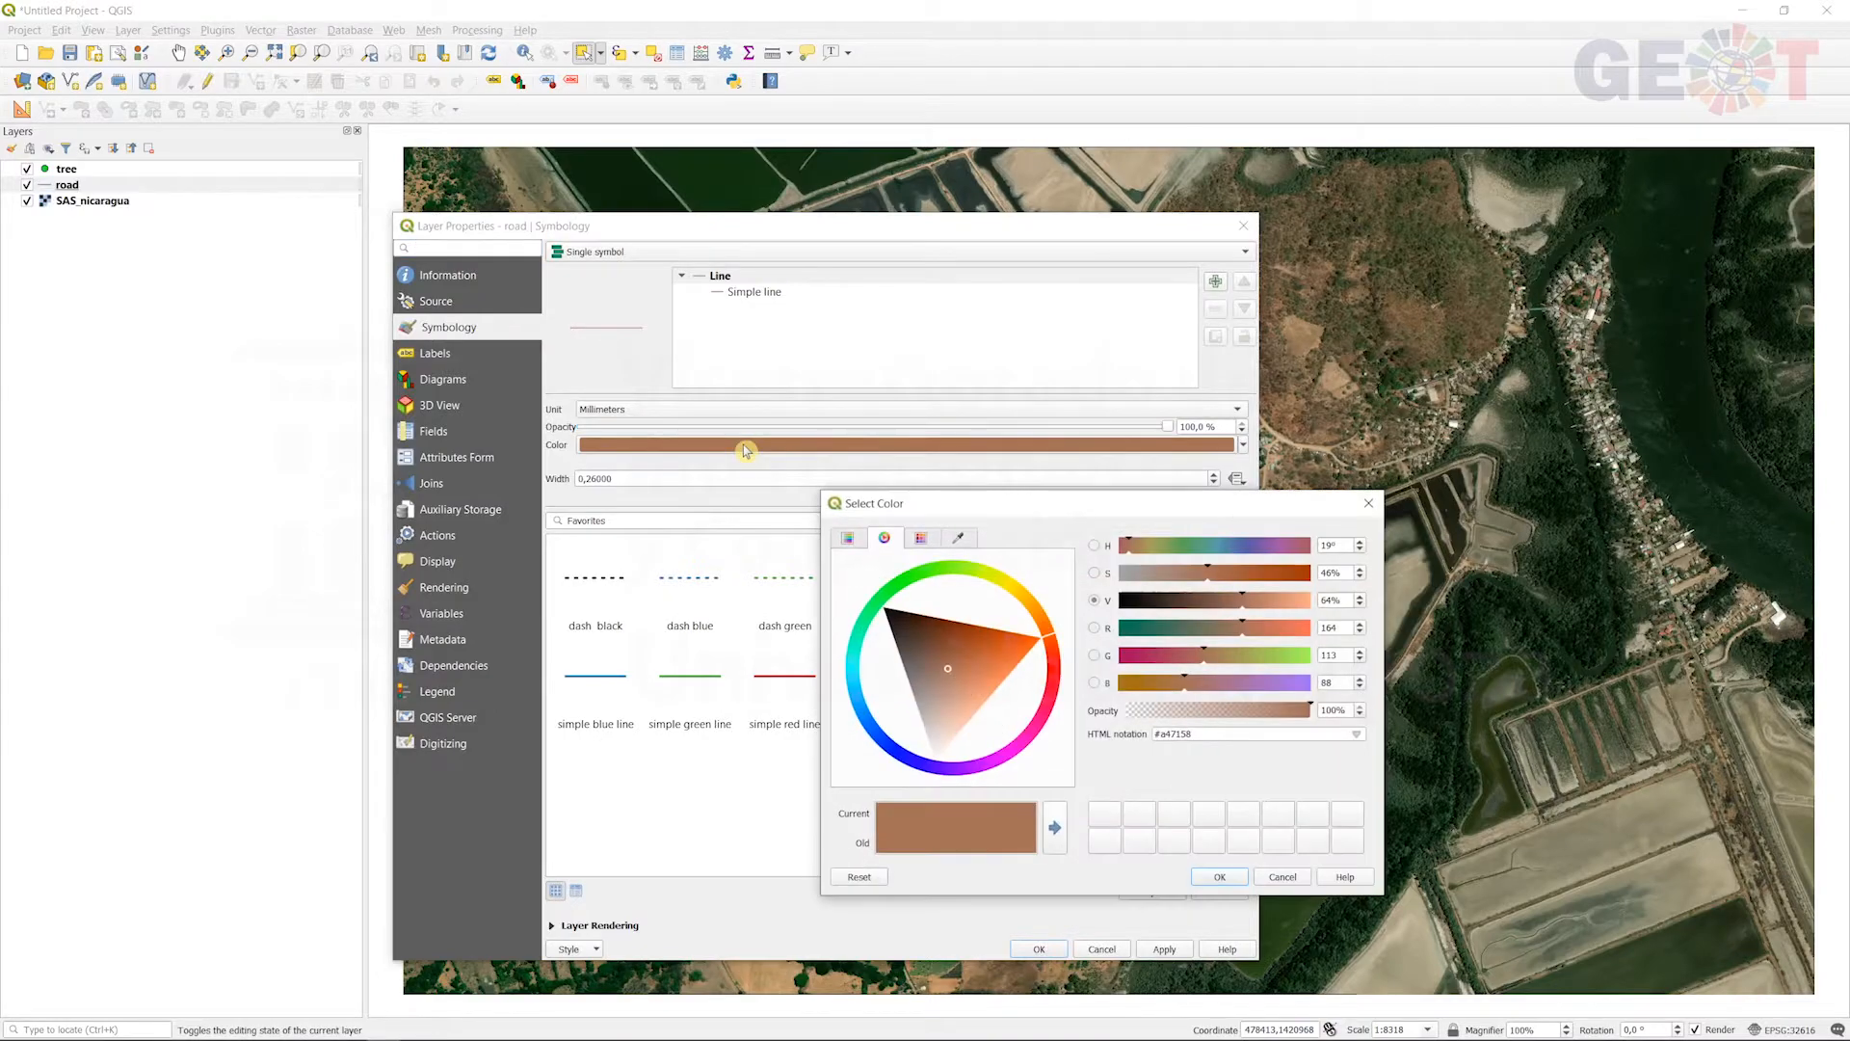
{"action": "left_click", "coordinate": [1028, 604]}
{"action": "left_click_drag", "start_coordinate": [1021, 617], "coordinate": [1007, 641]}
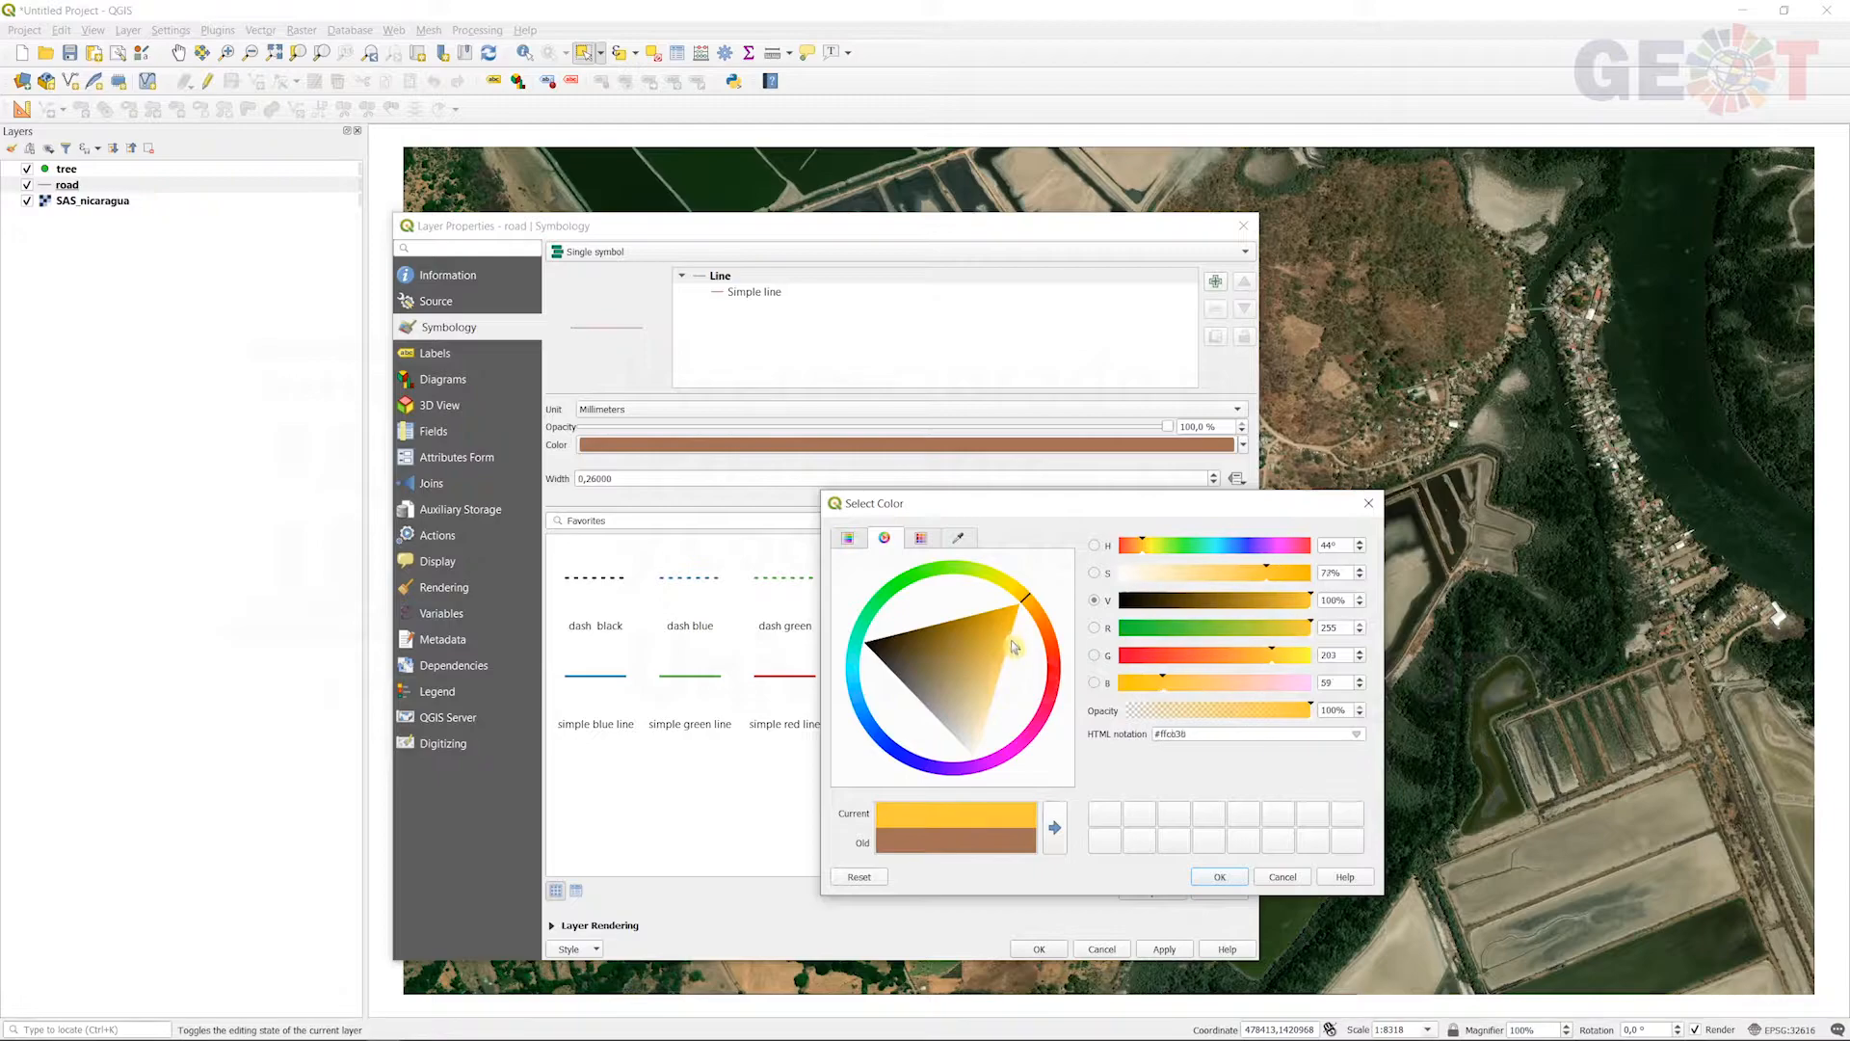
{"action": "left_click", "coordinate": [1224, 877]}
{"action": "scroll", "coordinate": [671, 473], "scroll_direction": "up", "scroll_amount": 1}
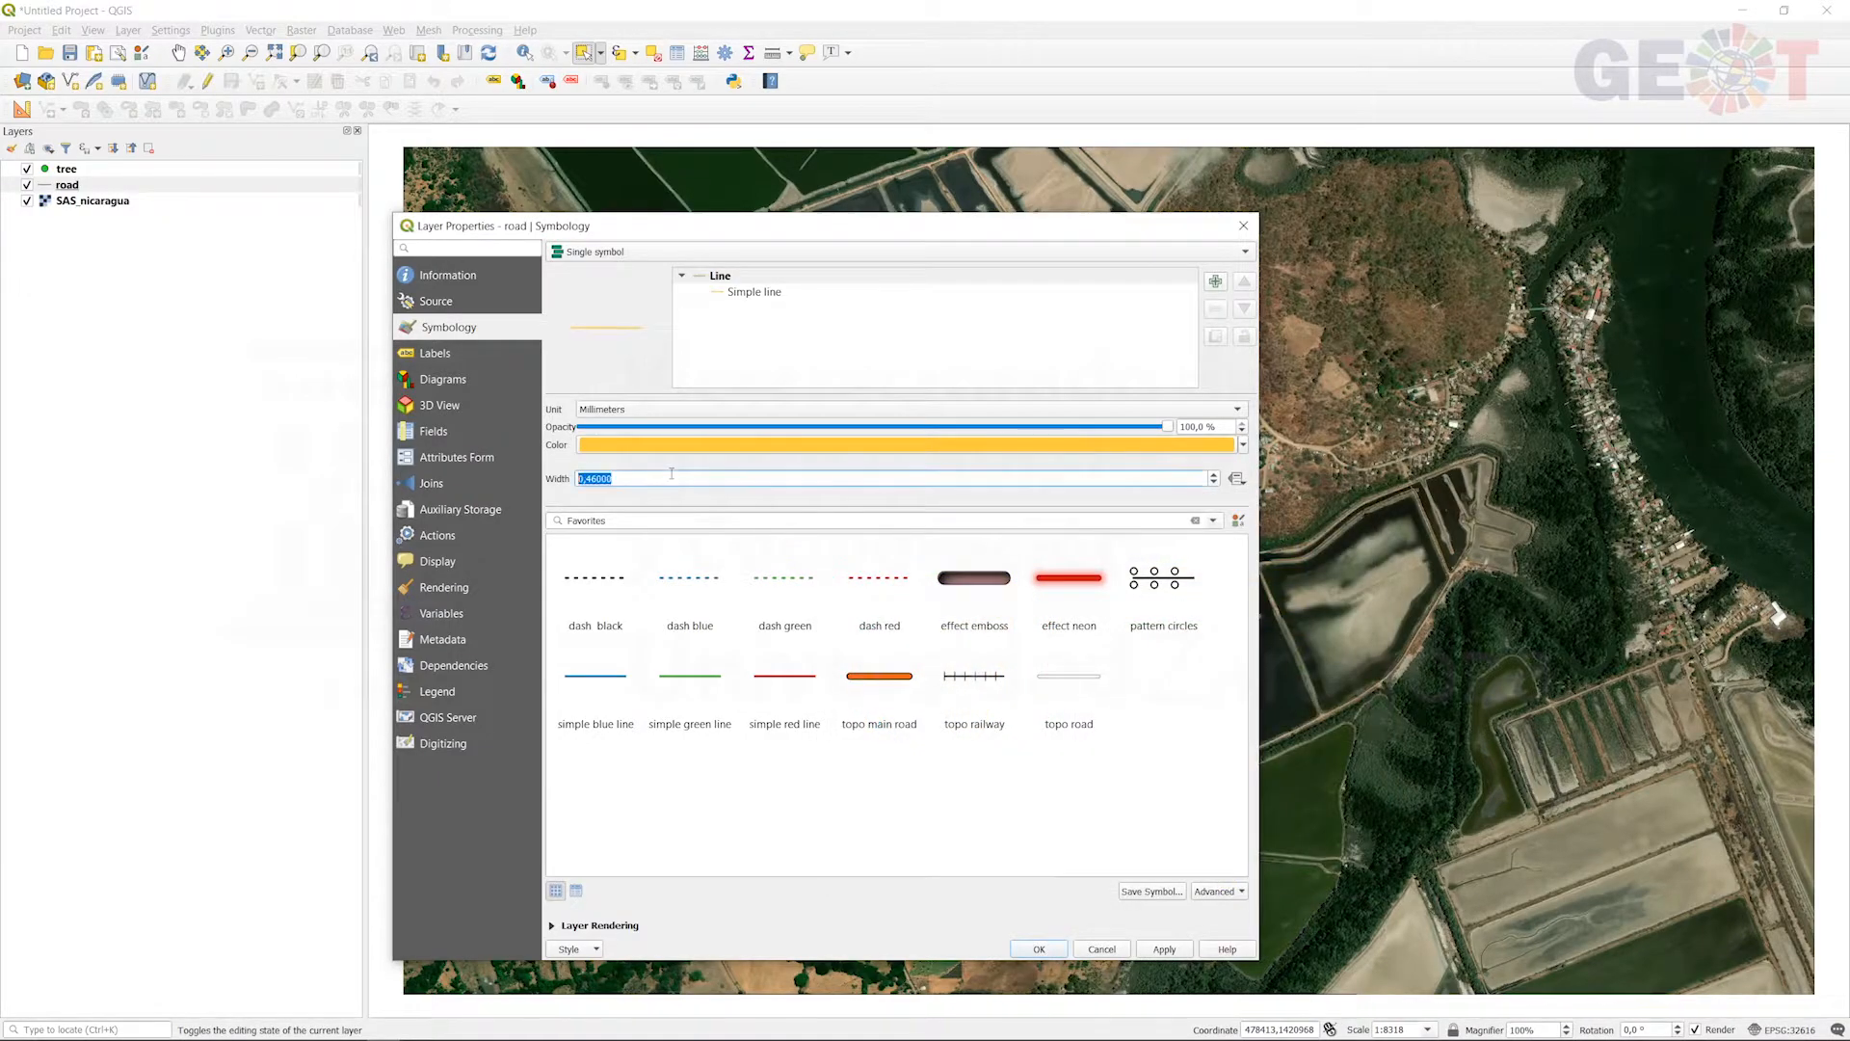
{"action": "left_click", "coordinate": [1041, 947]}
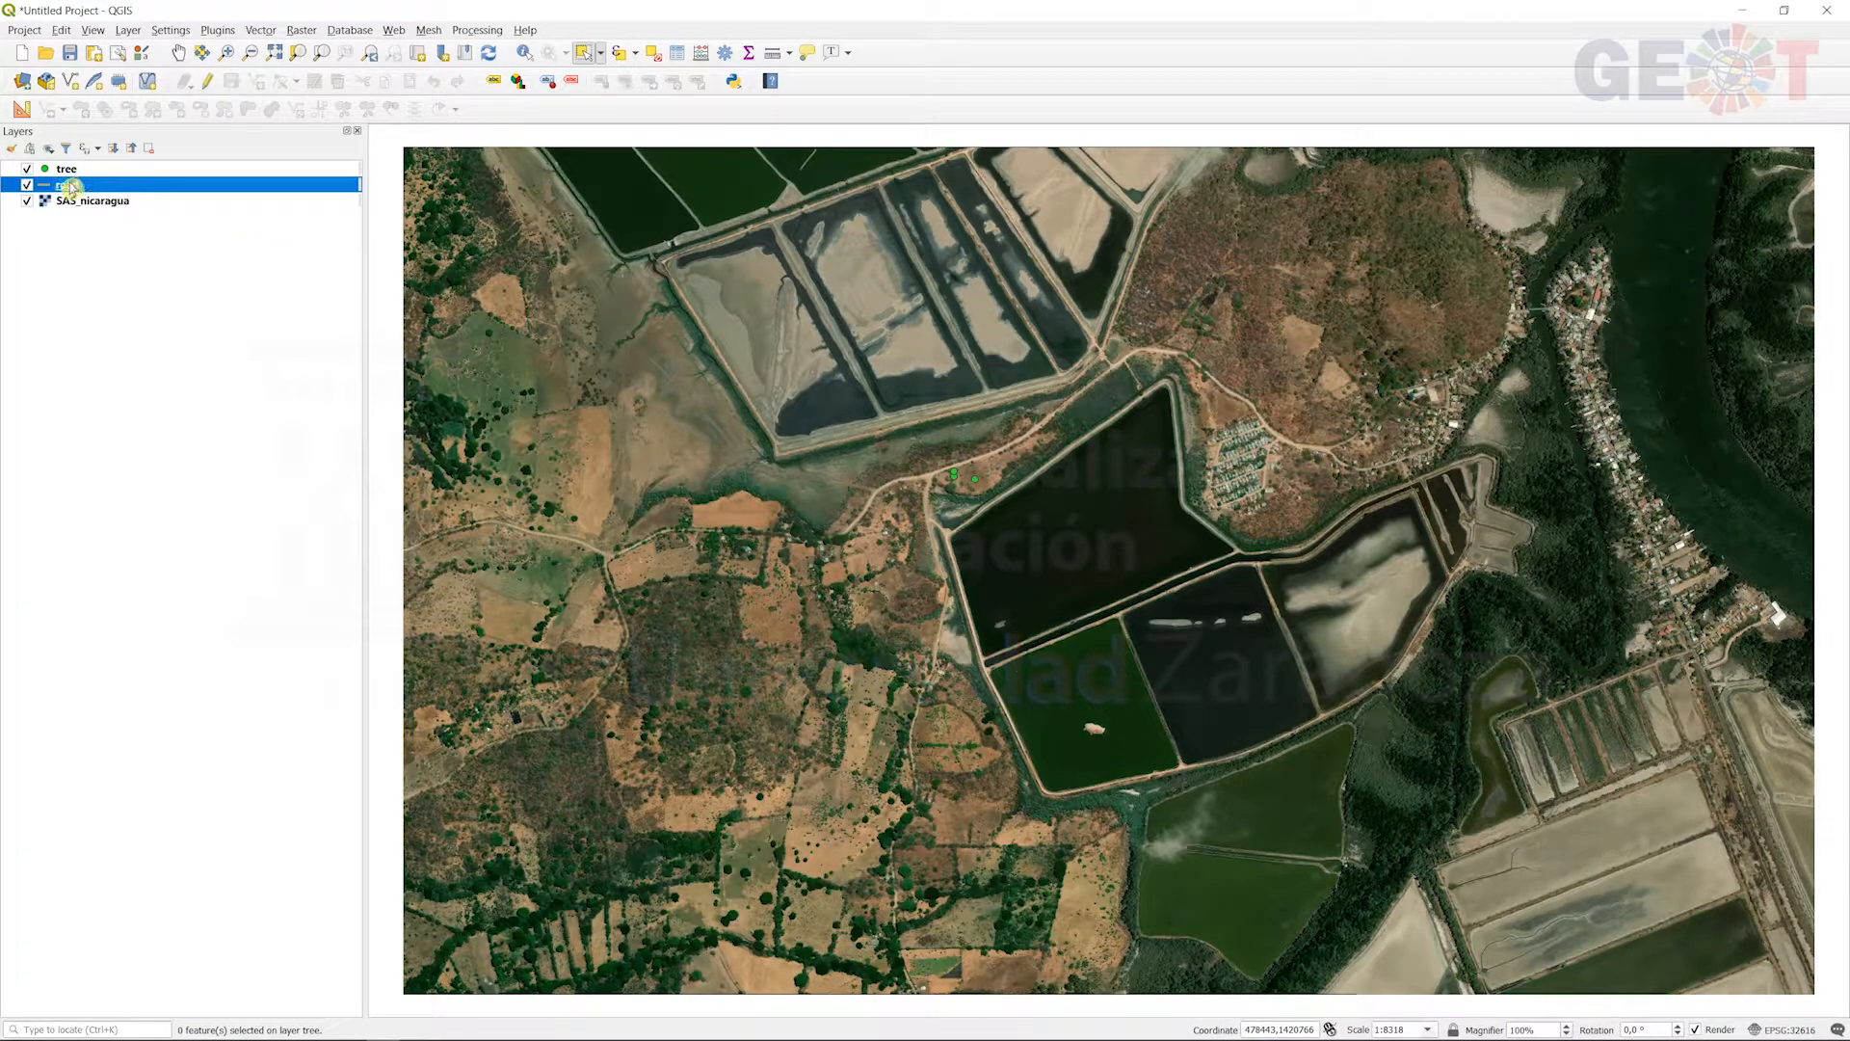
Step: Start editing the road layer and begin a new line feature at the dirt road junction near the tree points, heading south
{"action": "left_click", "coordinate": [210, 85]}
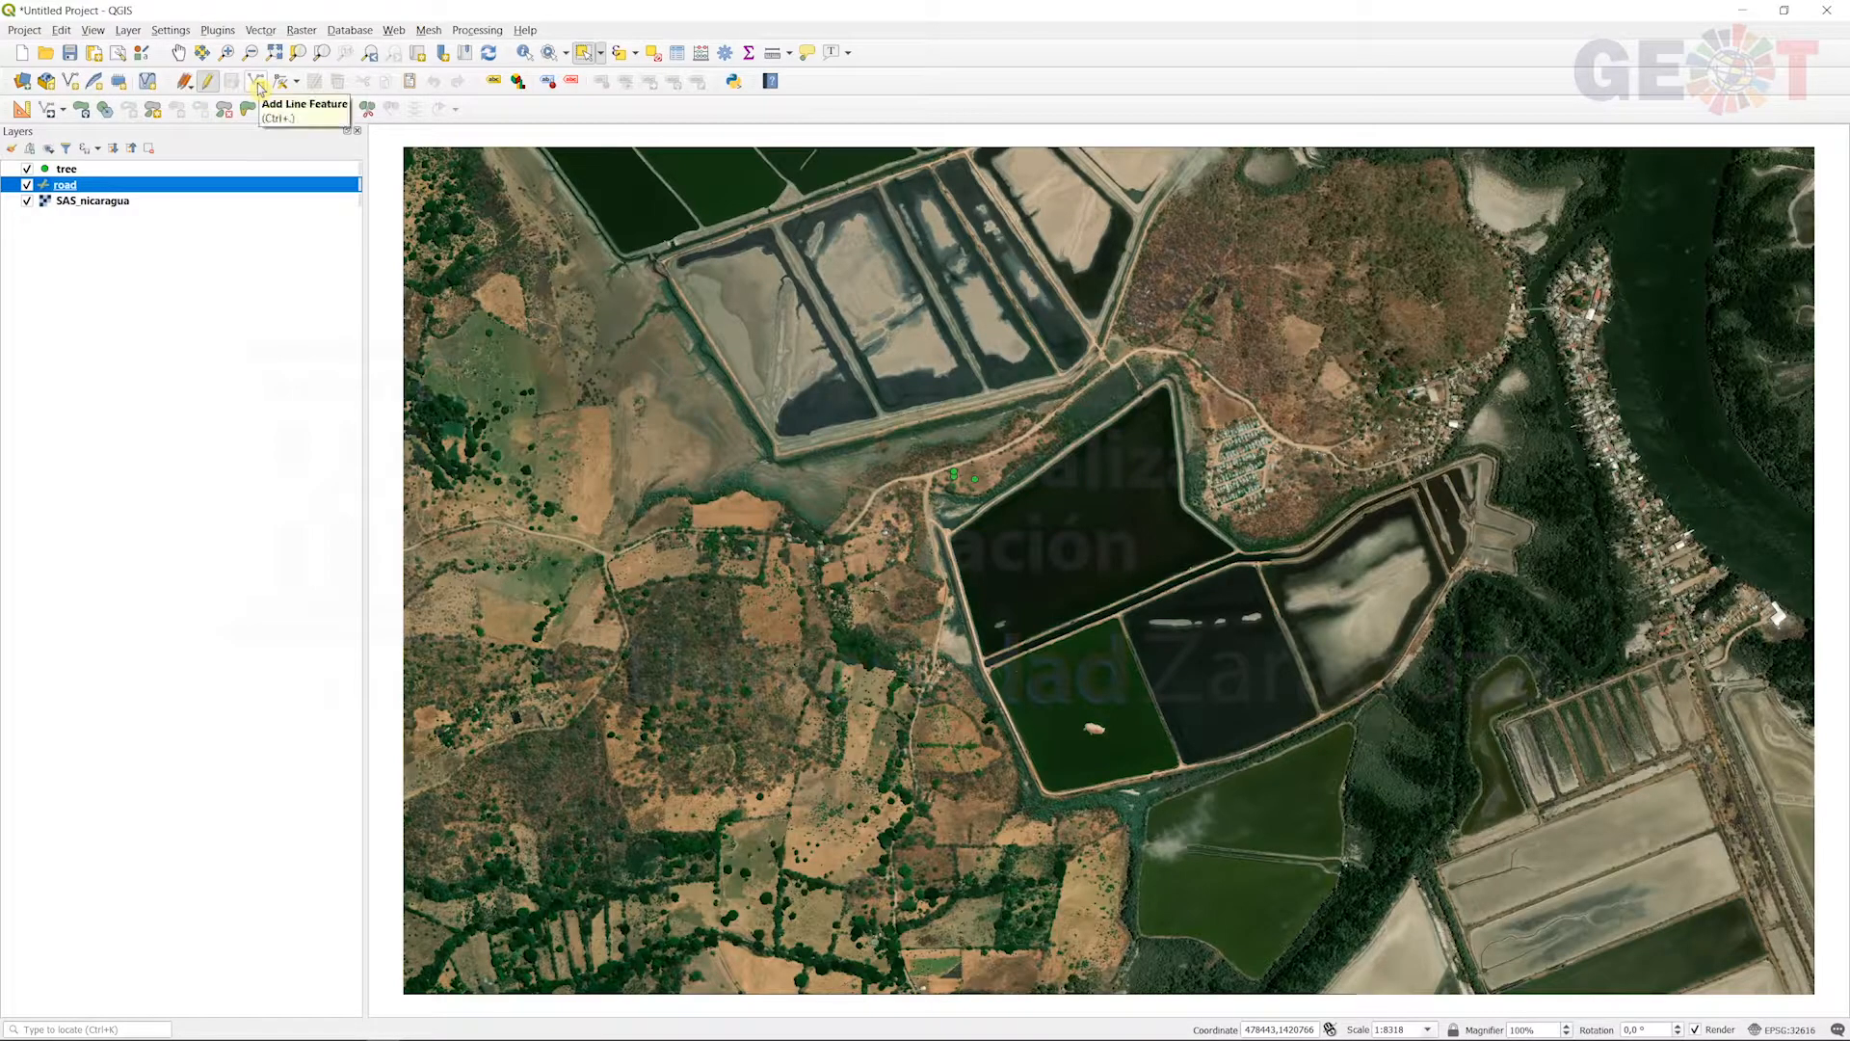
{"action": "left_click", "coordinate": [256, 83]}
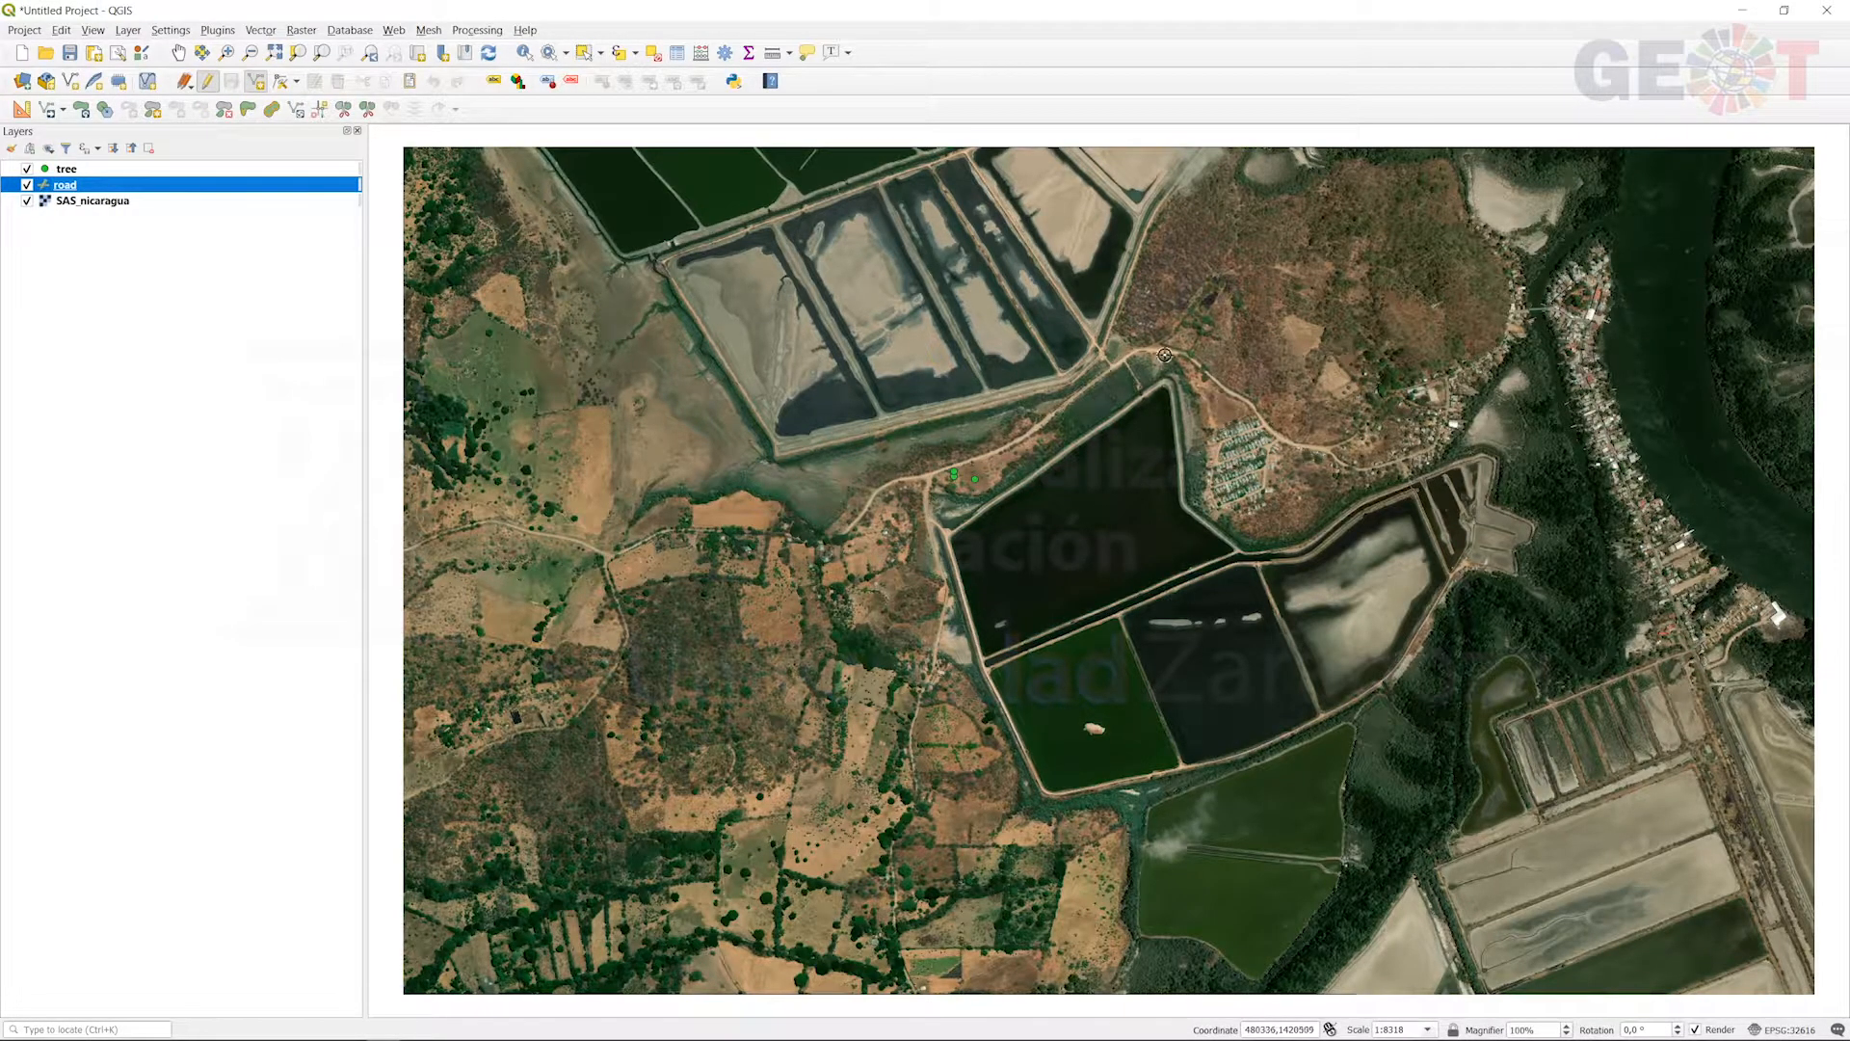
{"action": "scroll", "coordinate": [1159, 348], "scroll_direction": "up", "scroll_amount": 1}
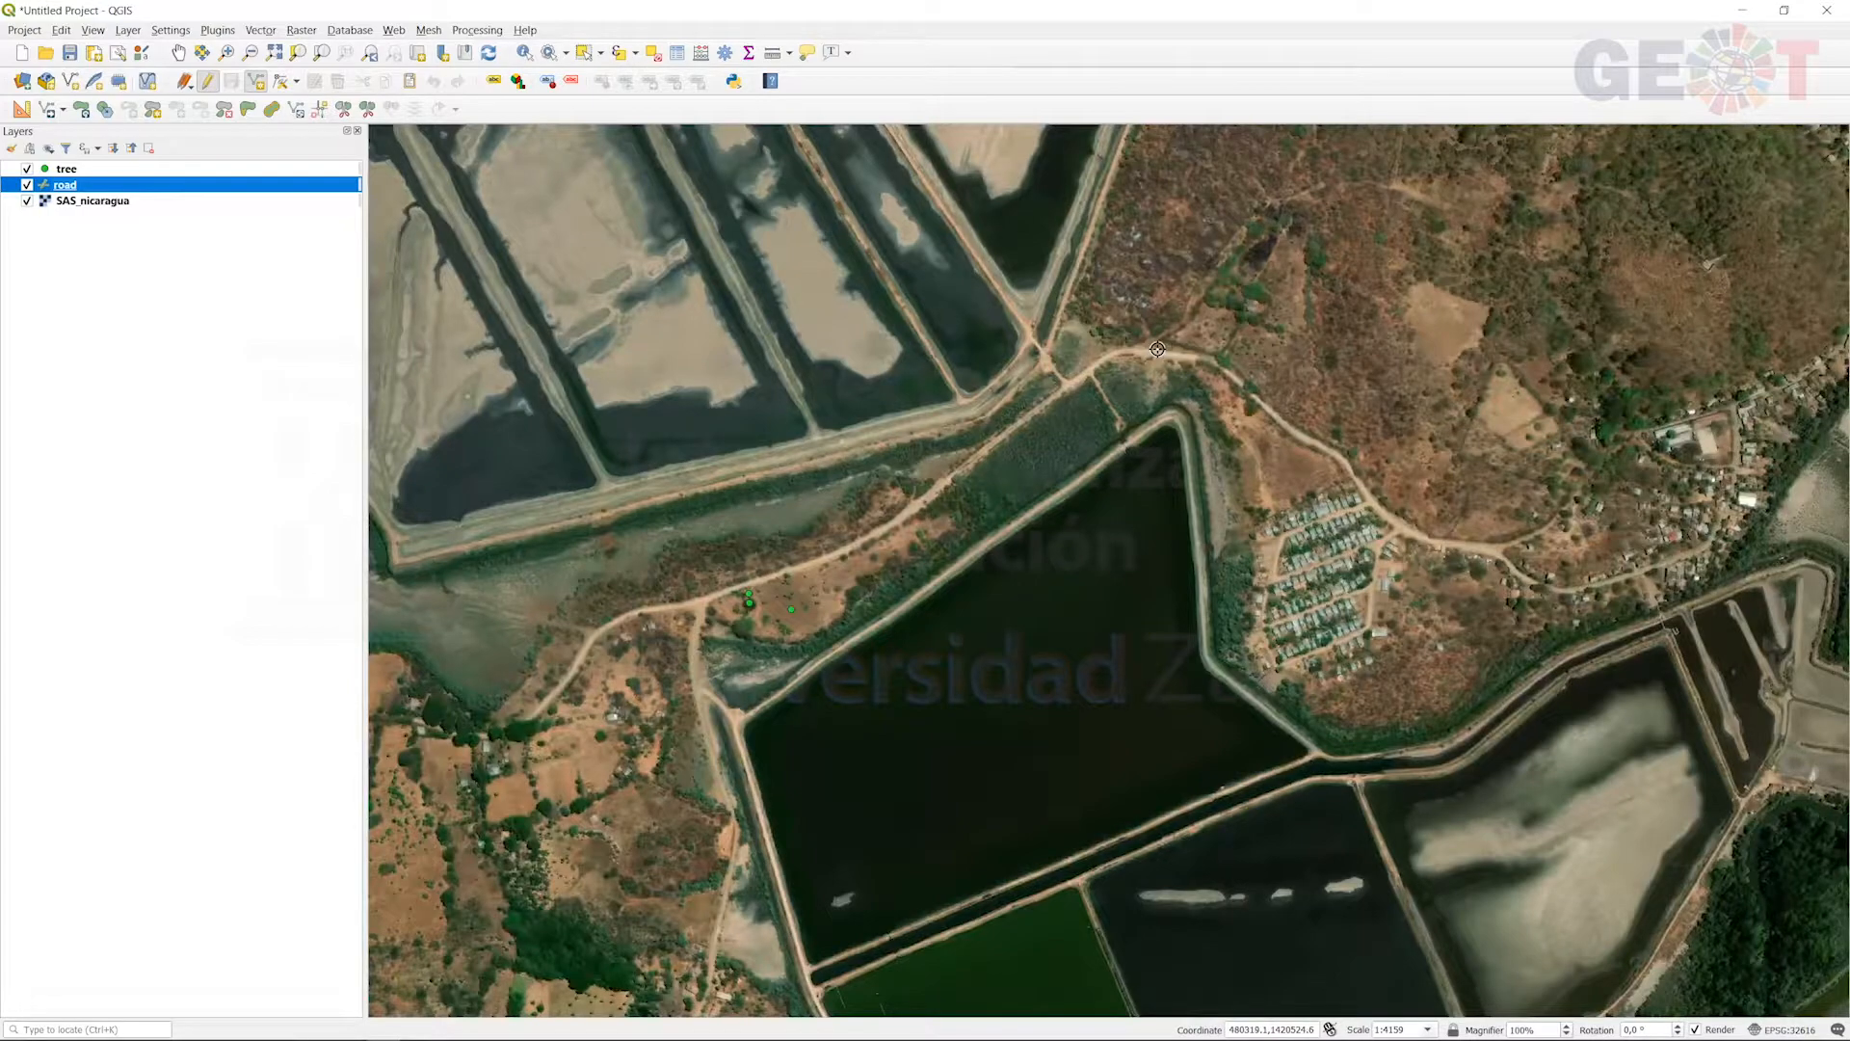
{"action": "scroll", "coordinate": [635, 653], "scroll_direction": "up", "scroll_amount": 1}
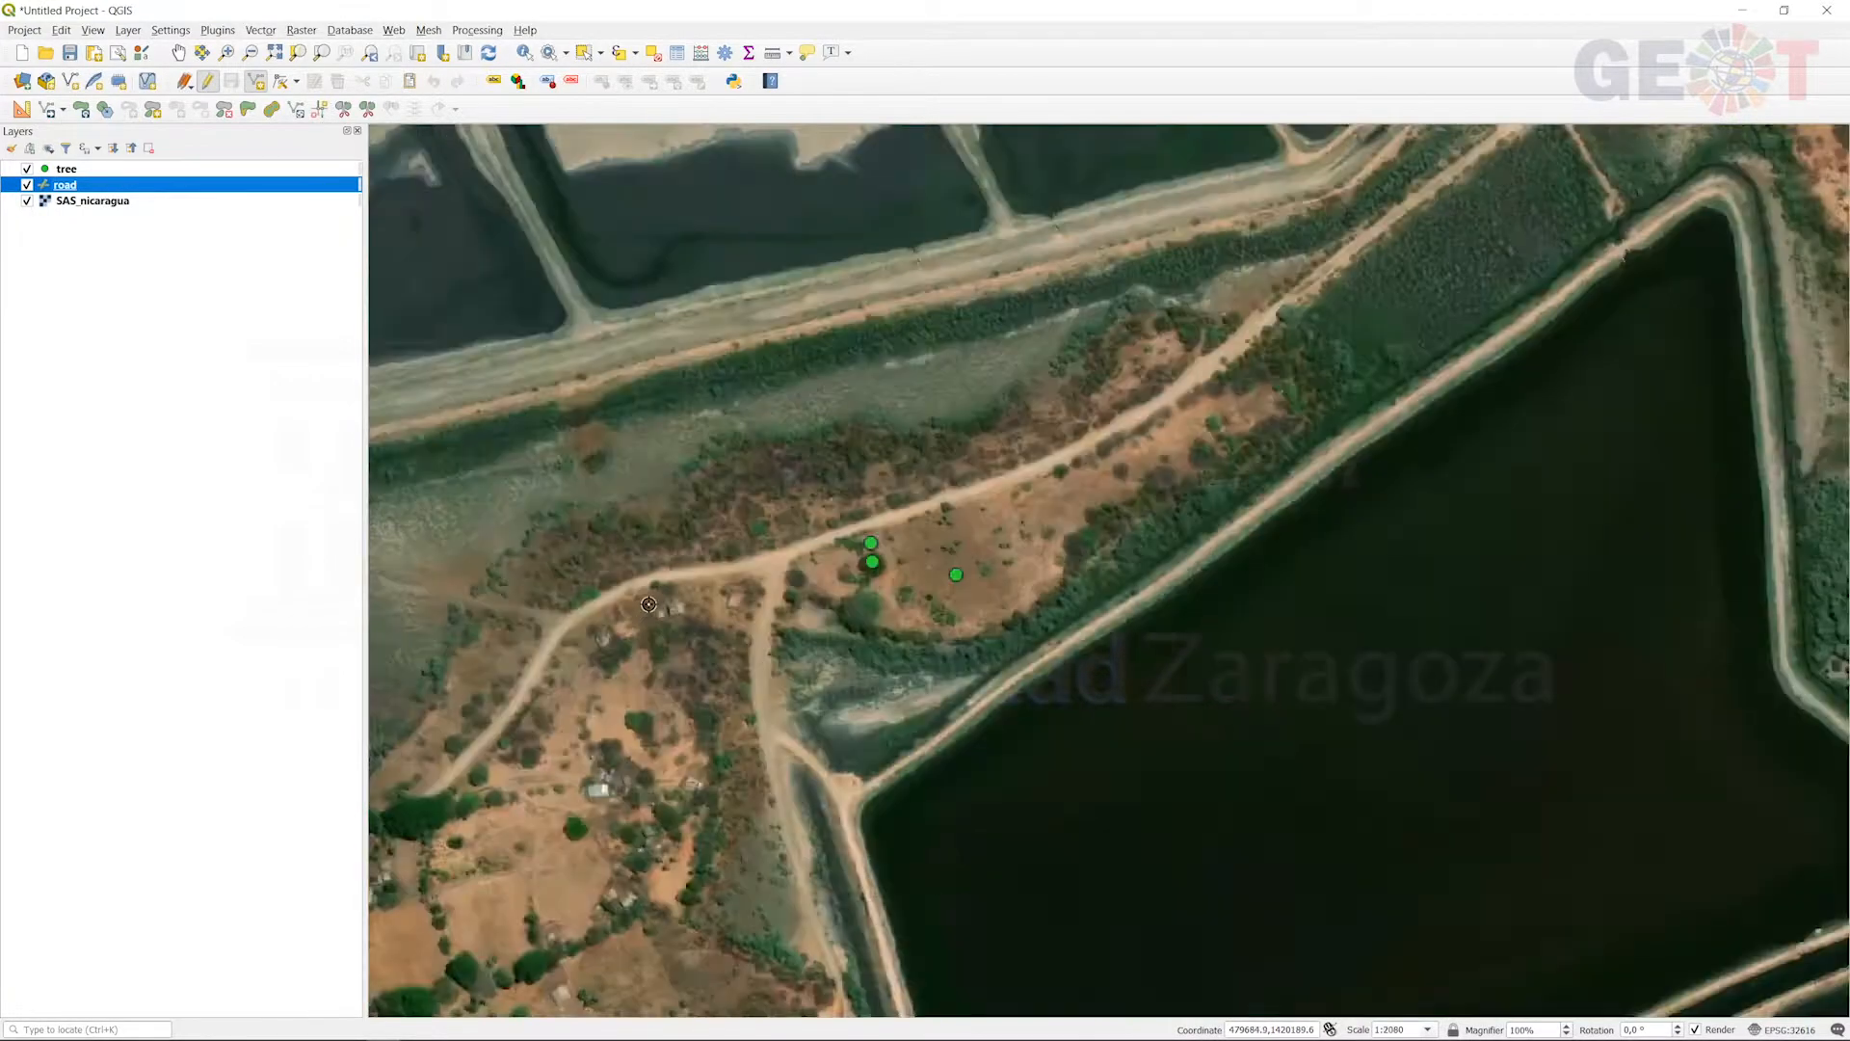
{"action": "scroll", "coordinate": [648, 602], "scroll_direction": "up", "scroll_amount": 2}
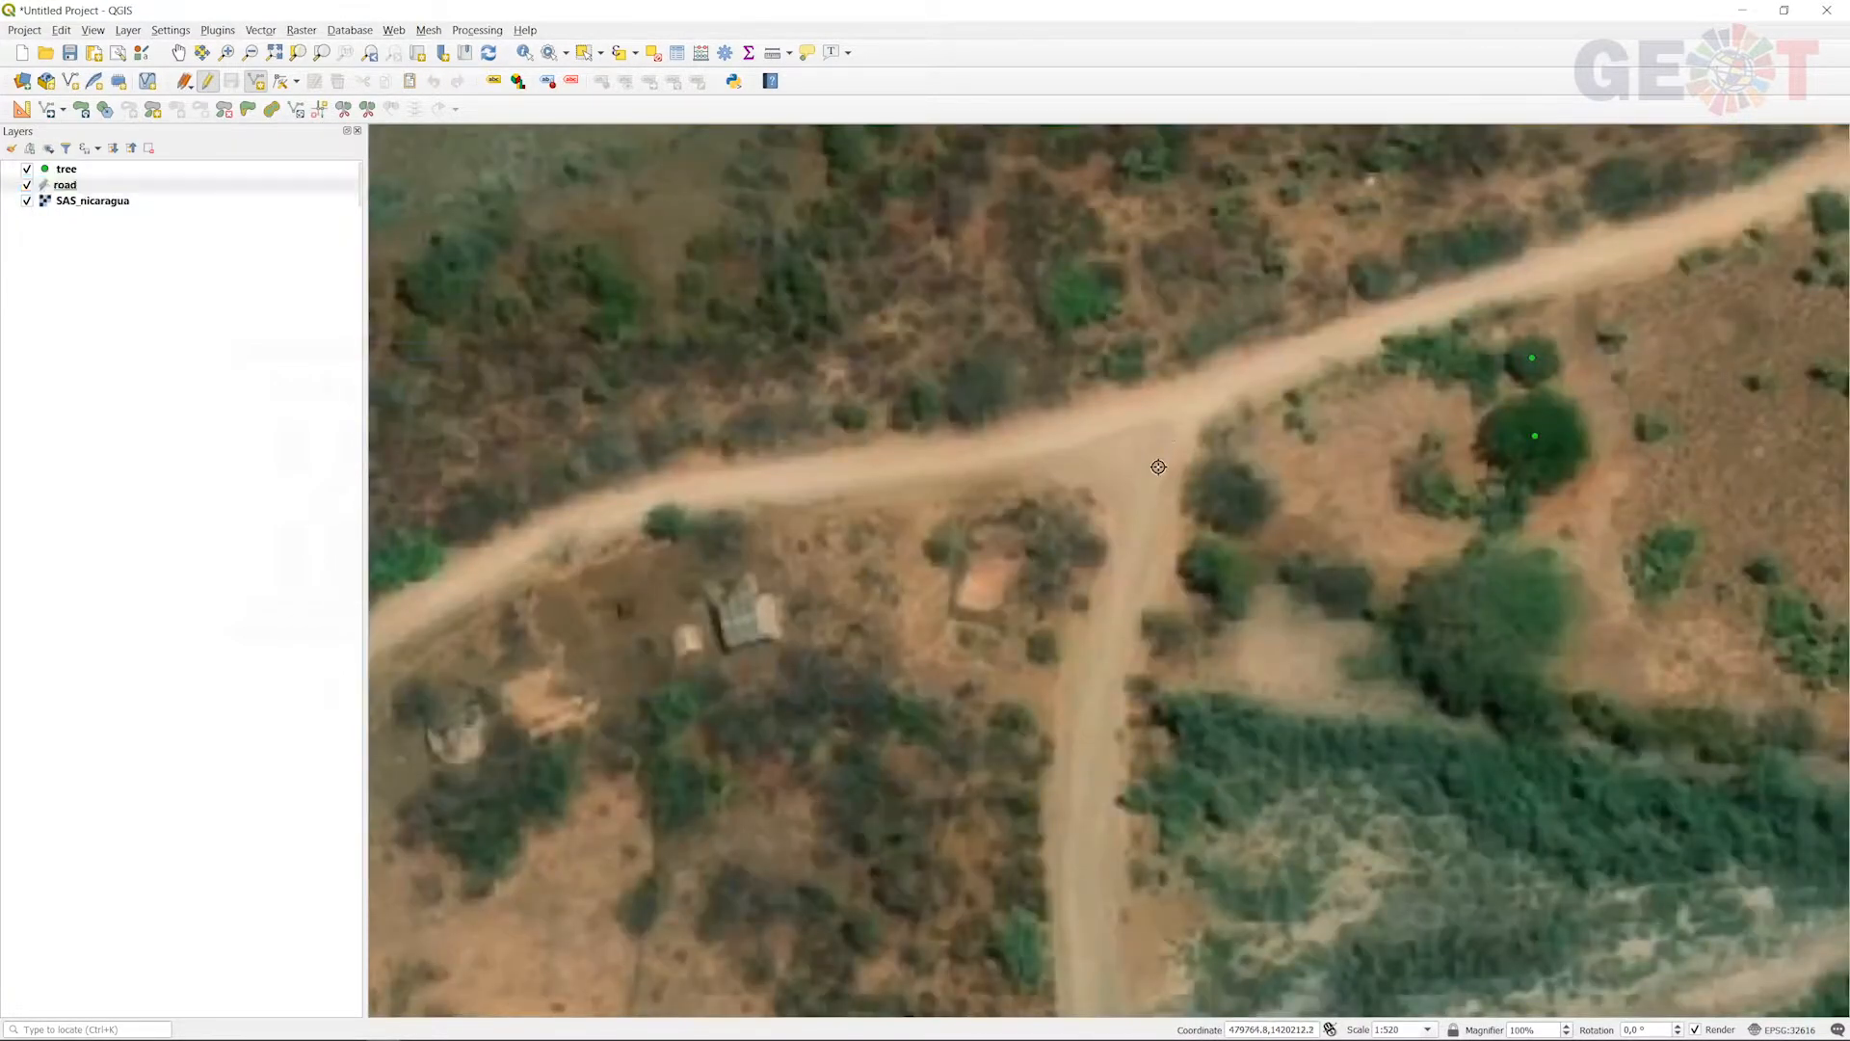
{"action": "left_click", "coordinate": [1105, 674]}
Step: Continue the line south along the dirt road, past the fork beside the dark pond, to the bend further down
{"action": "scroll", "coordinate": [1081, 864], "scroll_direction": "down", "scroll_amount": 1}
{"action": "key", "text": "Down"}
{"action": "key", "text": "Down"}
{"action": "key", "text": "Down"}
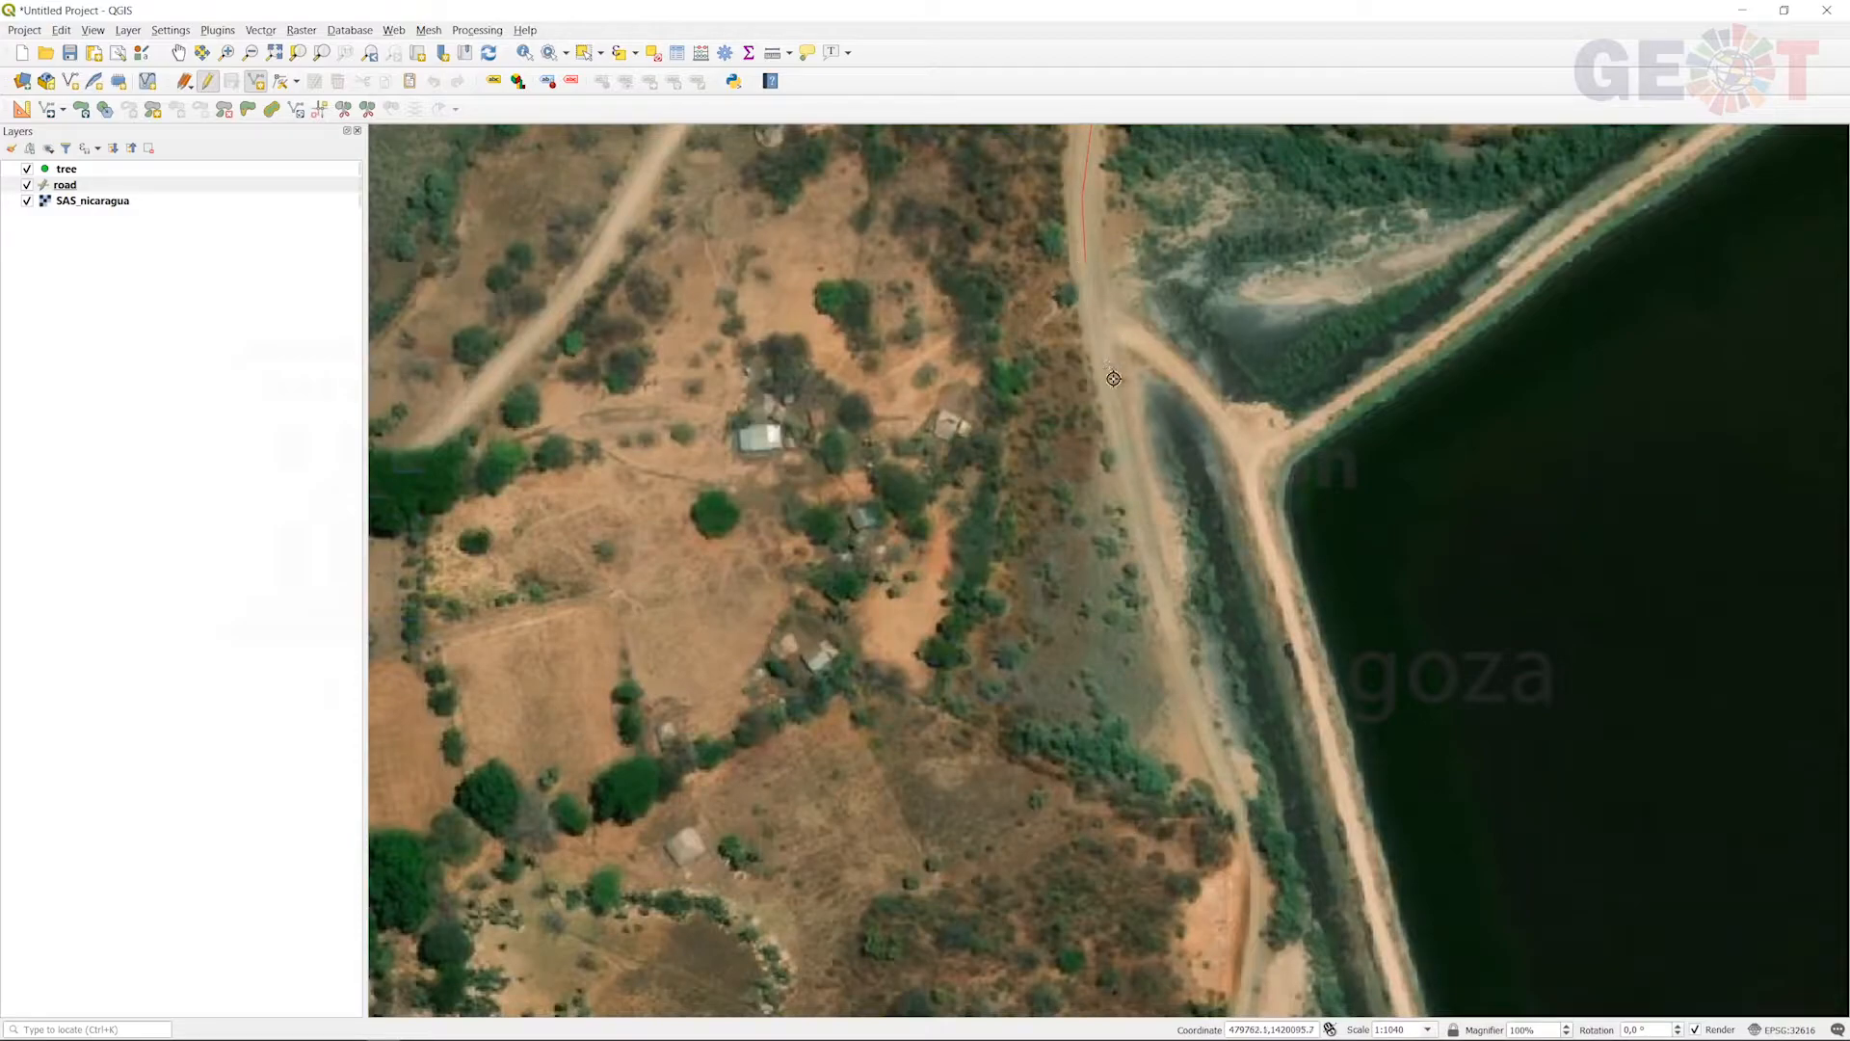
{"action": "left_click", "coordinate": [1120, 436]}
{"action": "key", "text": "Down"}
{"action": "key", "text": "Down"}
{"action": "left_click", "coordinate": [1257, 429]}
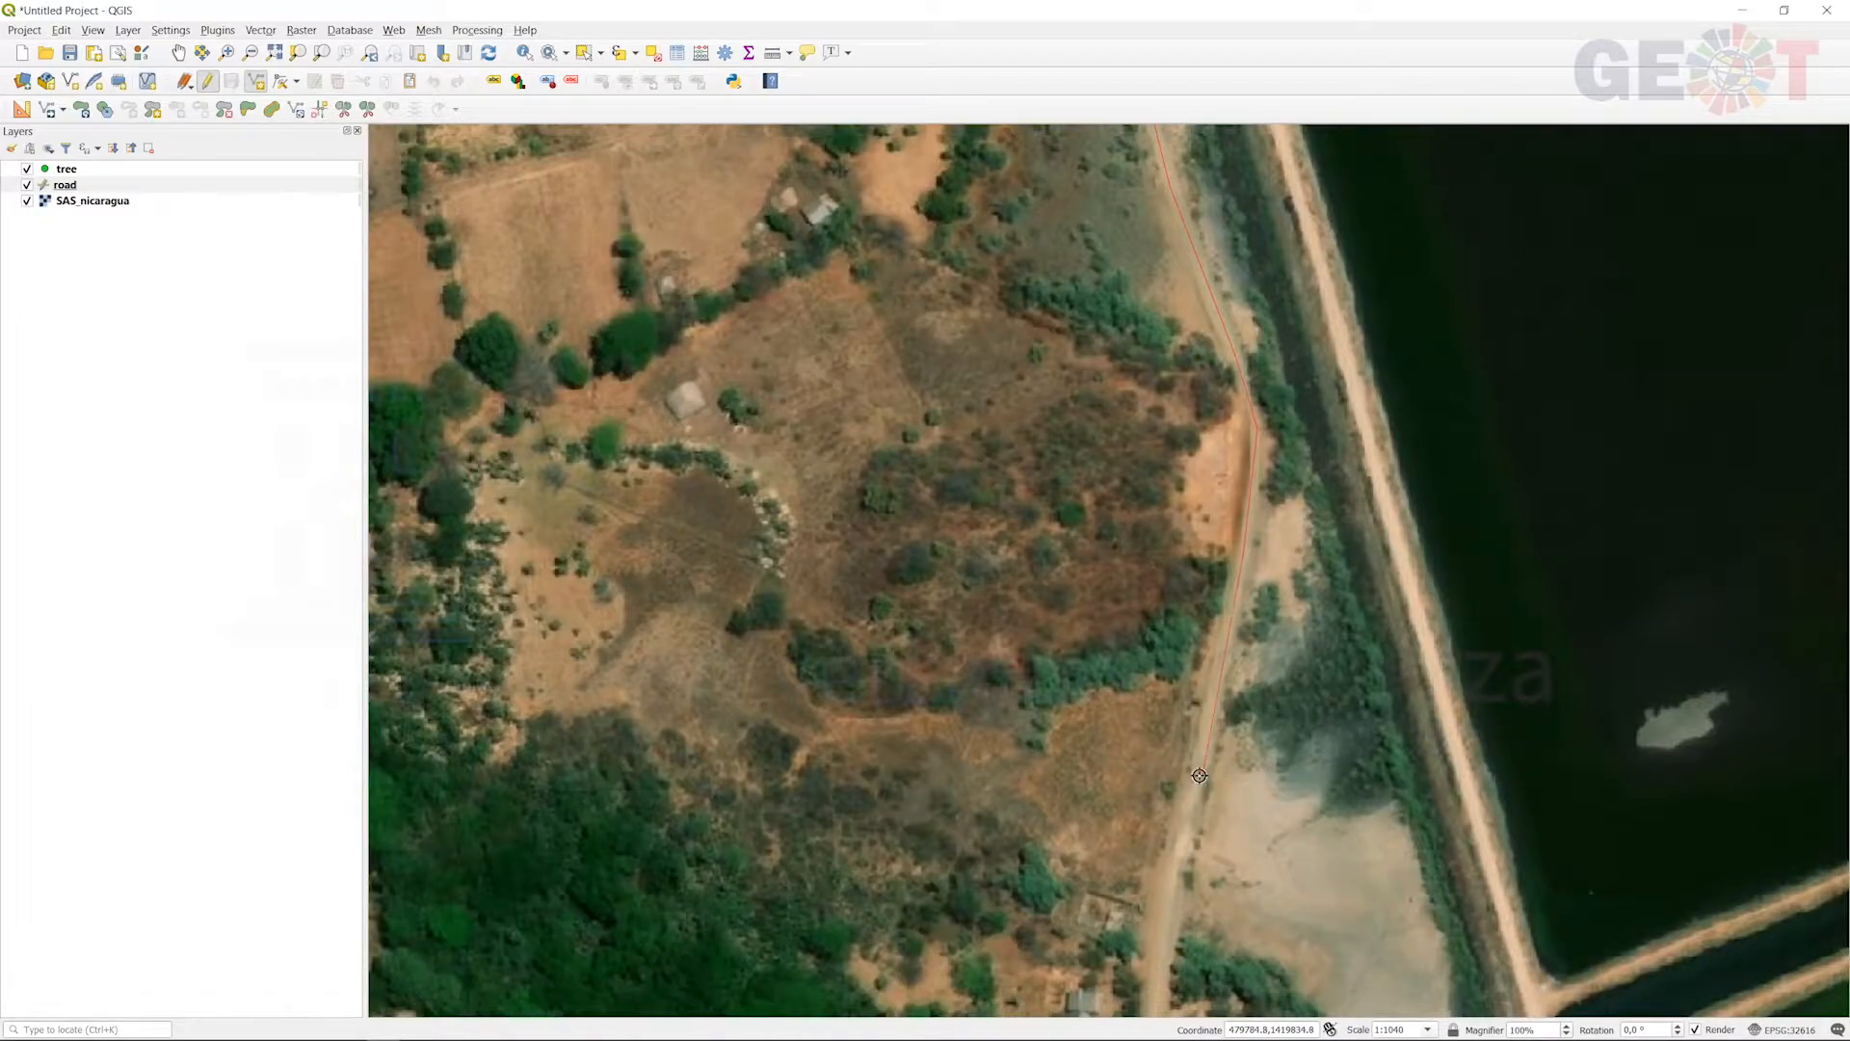
Step: Trace the rest of the dirt road south past the houses and between the fields, and finish the line beyond the hedgerow
{"action": "key", "text": "Down"}
{"action": "key", "text": "Down"}
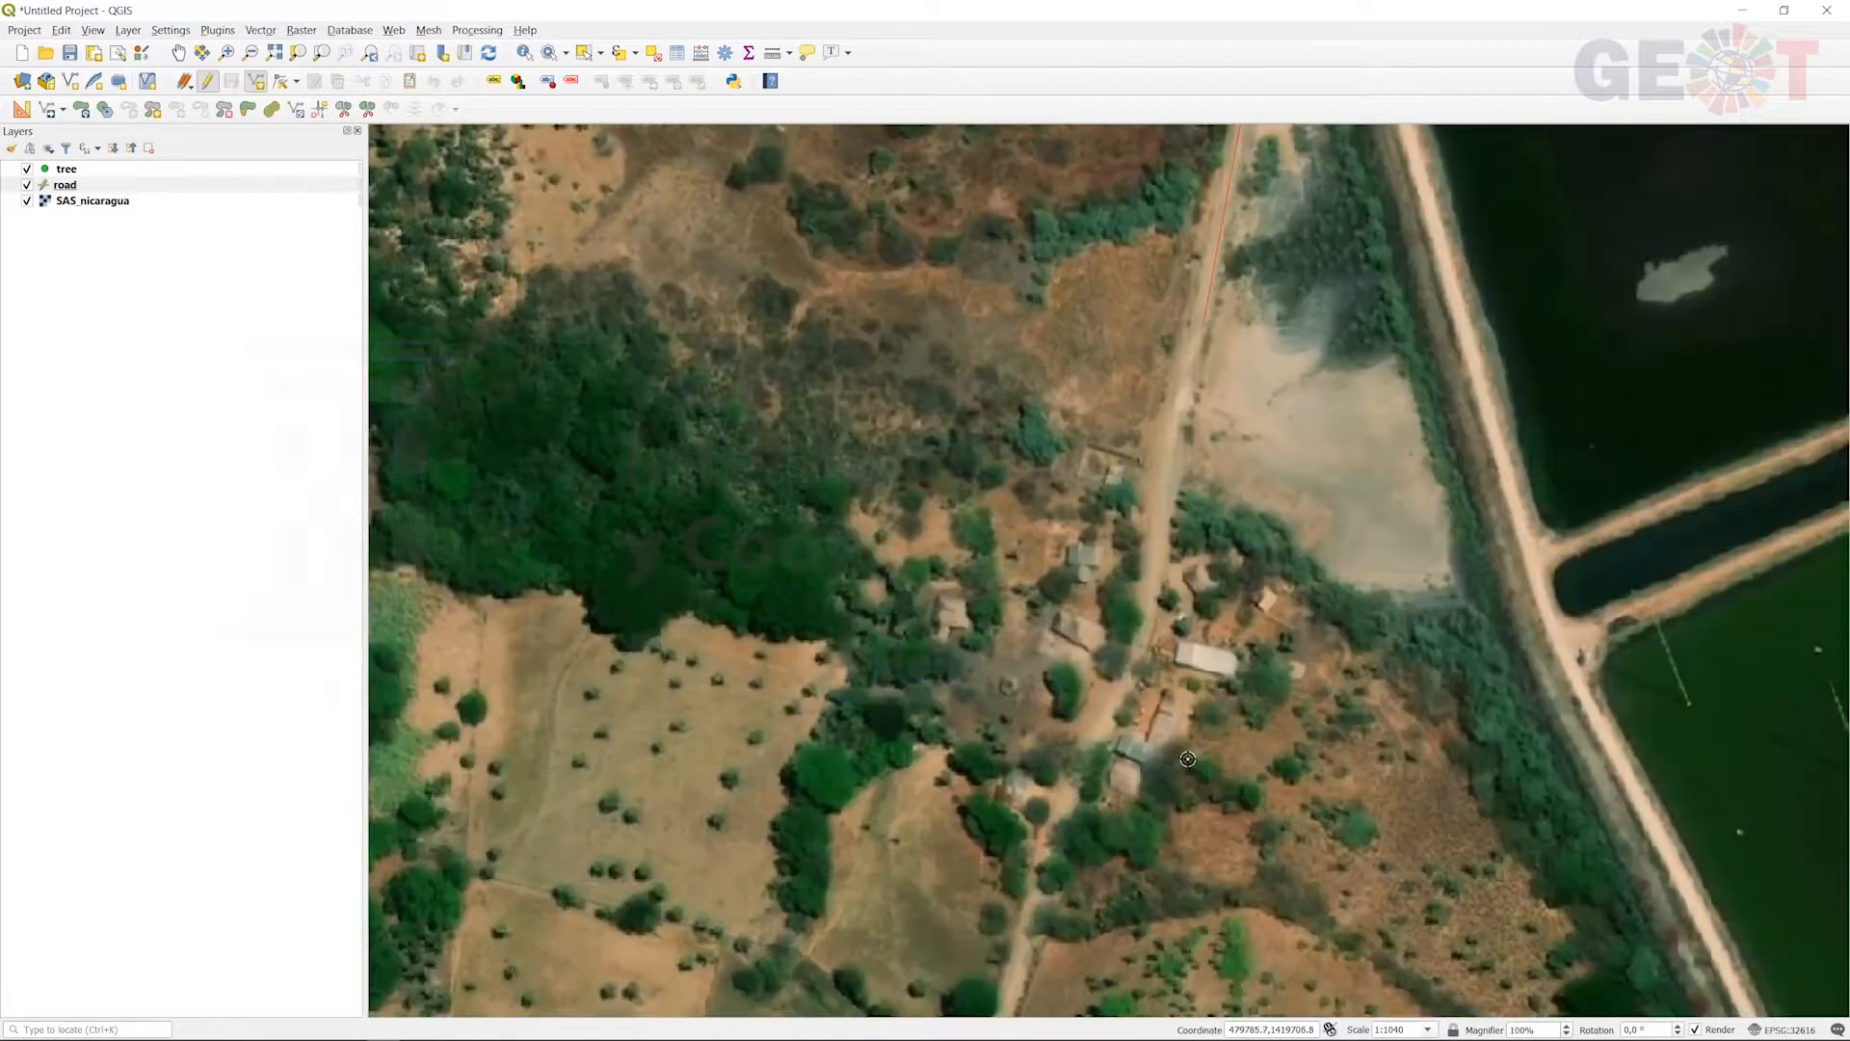
{"action": "left_click", "coordinate": [1161, 447]}
{"action": "key", "text": "Down"}
{"action": "scroll", "coordinate": [1004, 971], "scroll_direction": "down", "scroll_amount": 2}
{"action": "key", "text": "Down"}
{"action": "key", "text": "Down"}
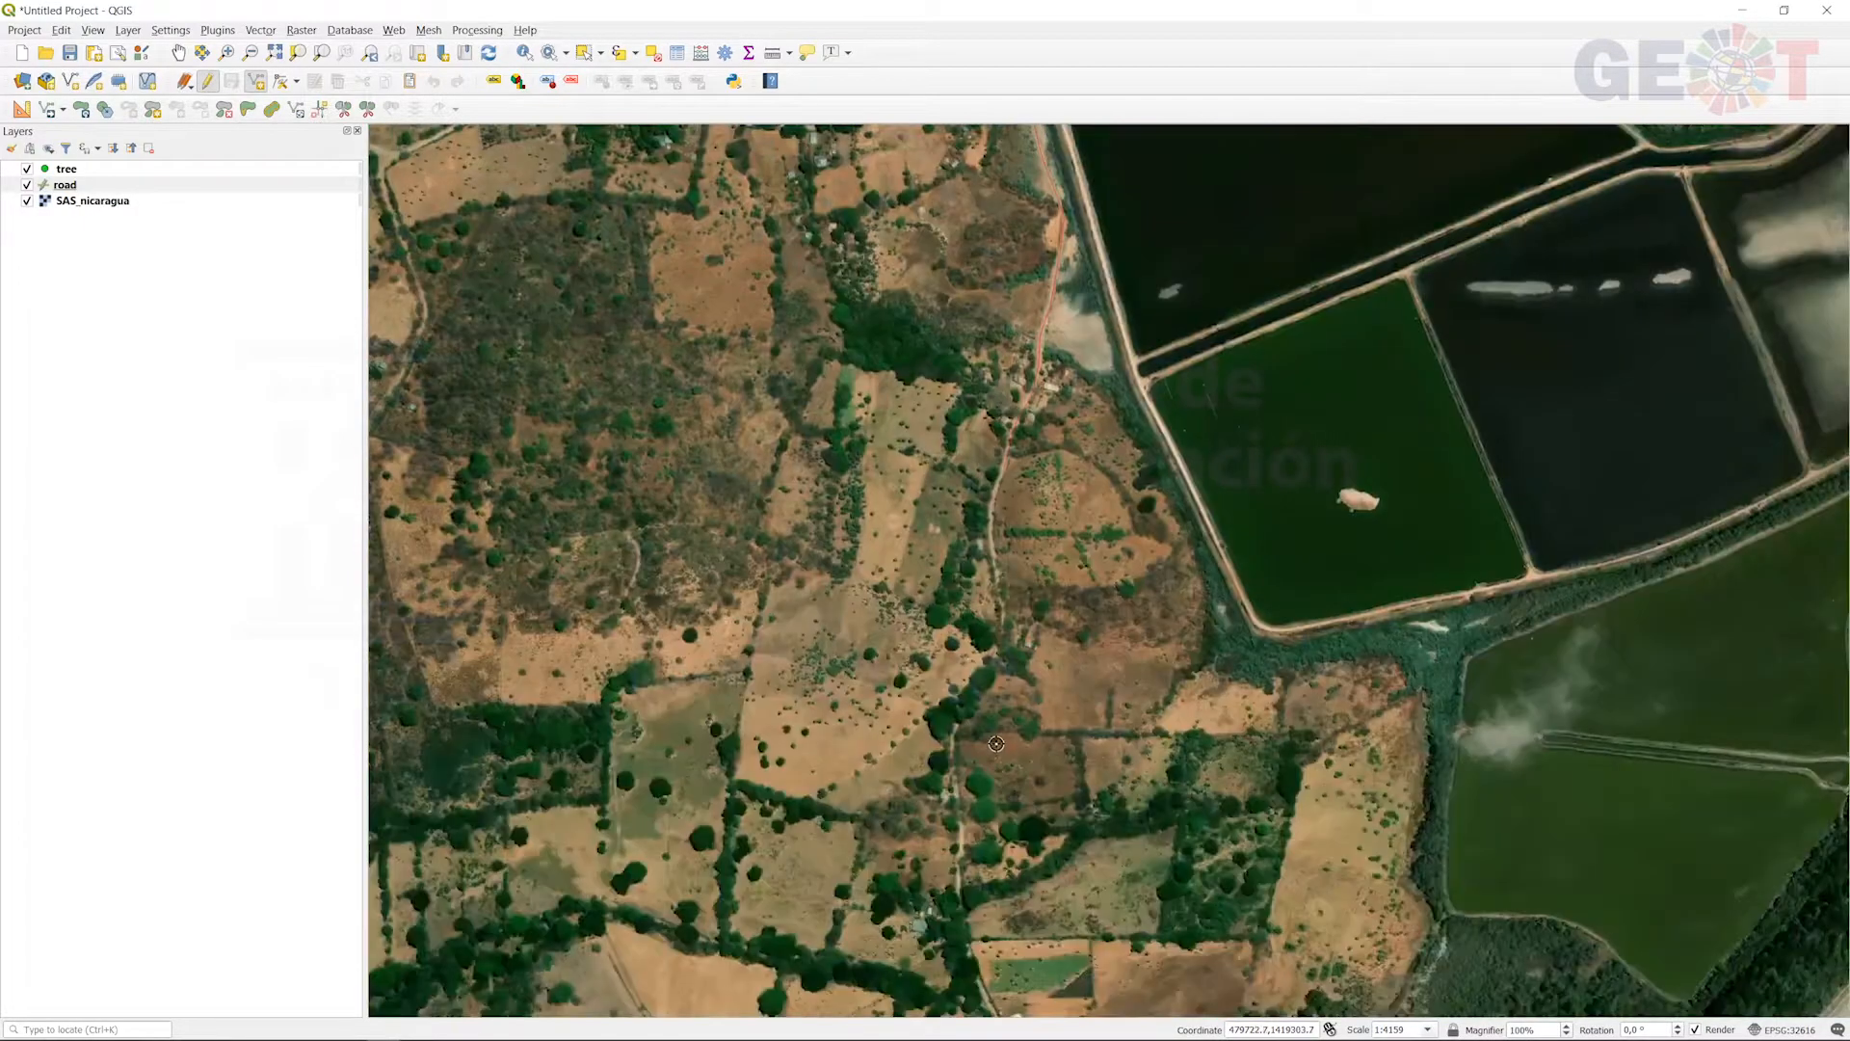
{"action": "scroll", "coordinate": [997, 458], "scroll_direction": "up", "scroll_amount": 2}
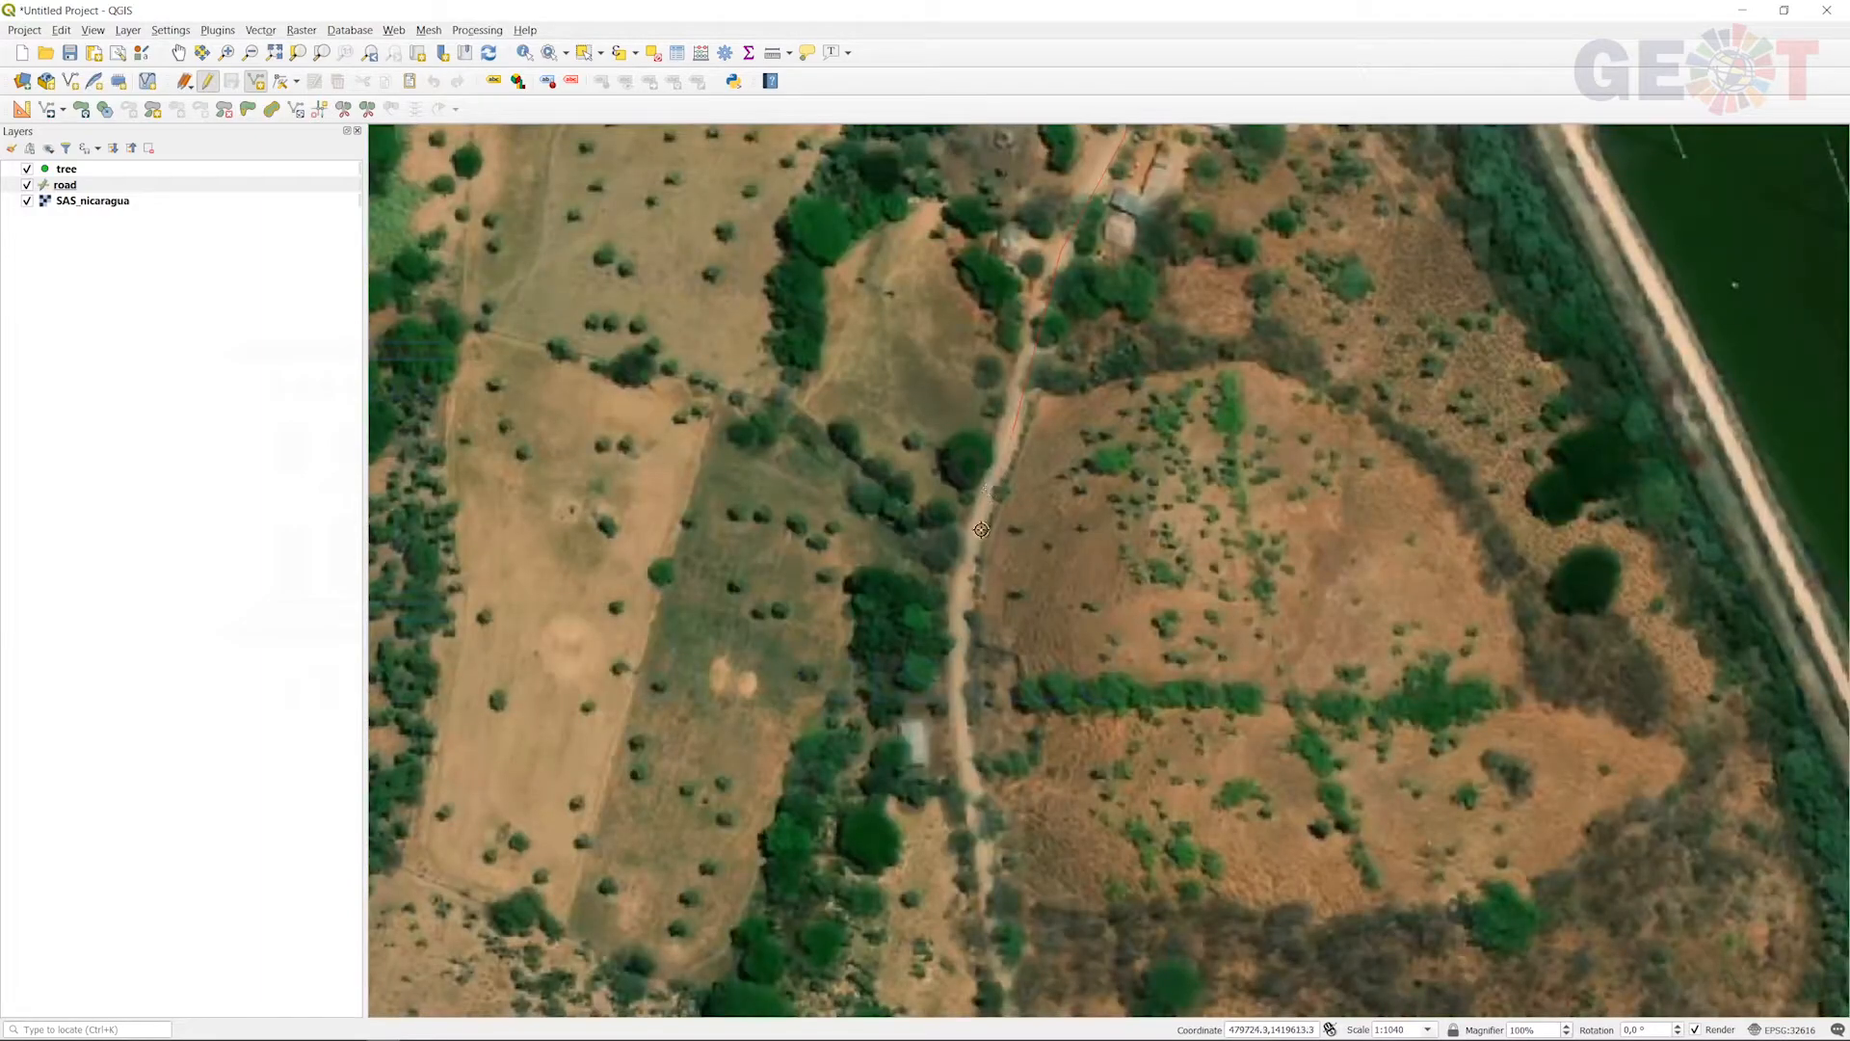
{"action": "key", "text": "Down"}
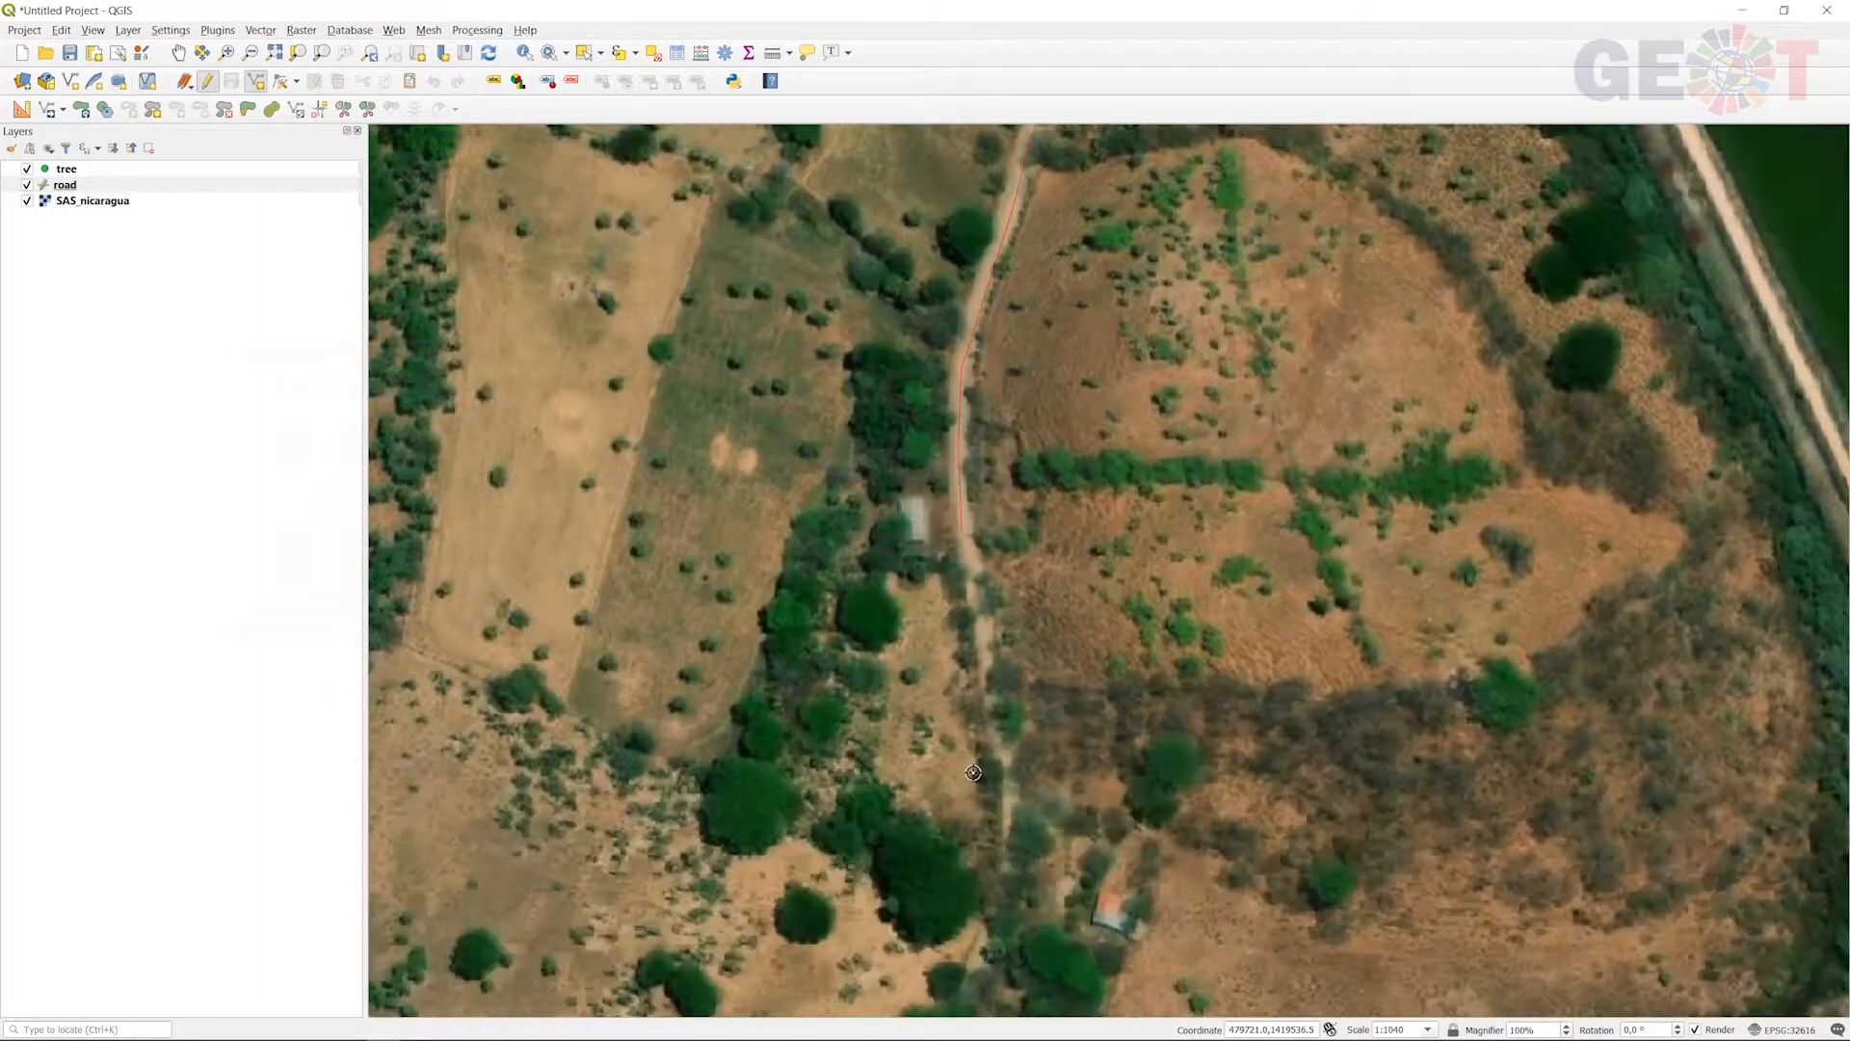
{"action": "left_click", "coordinate": [991, 693]}
{"action": "right_click", "coordinate": [1004, 884]}
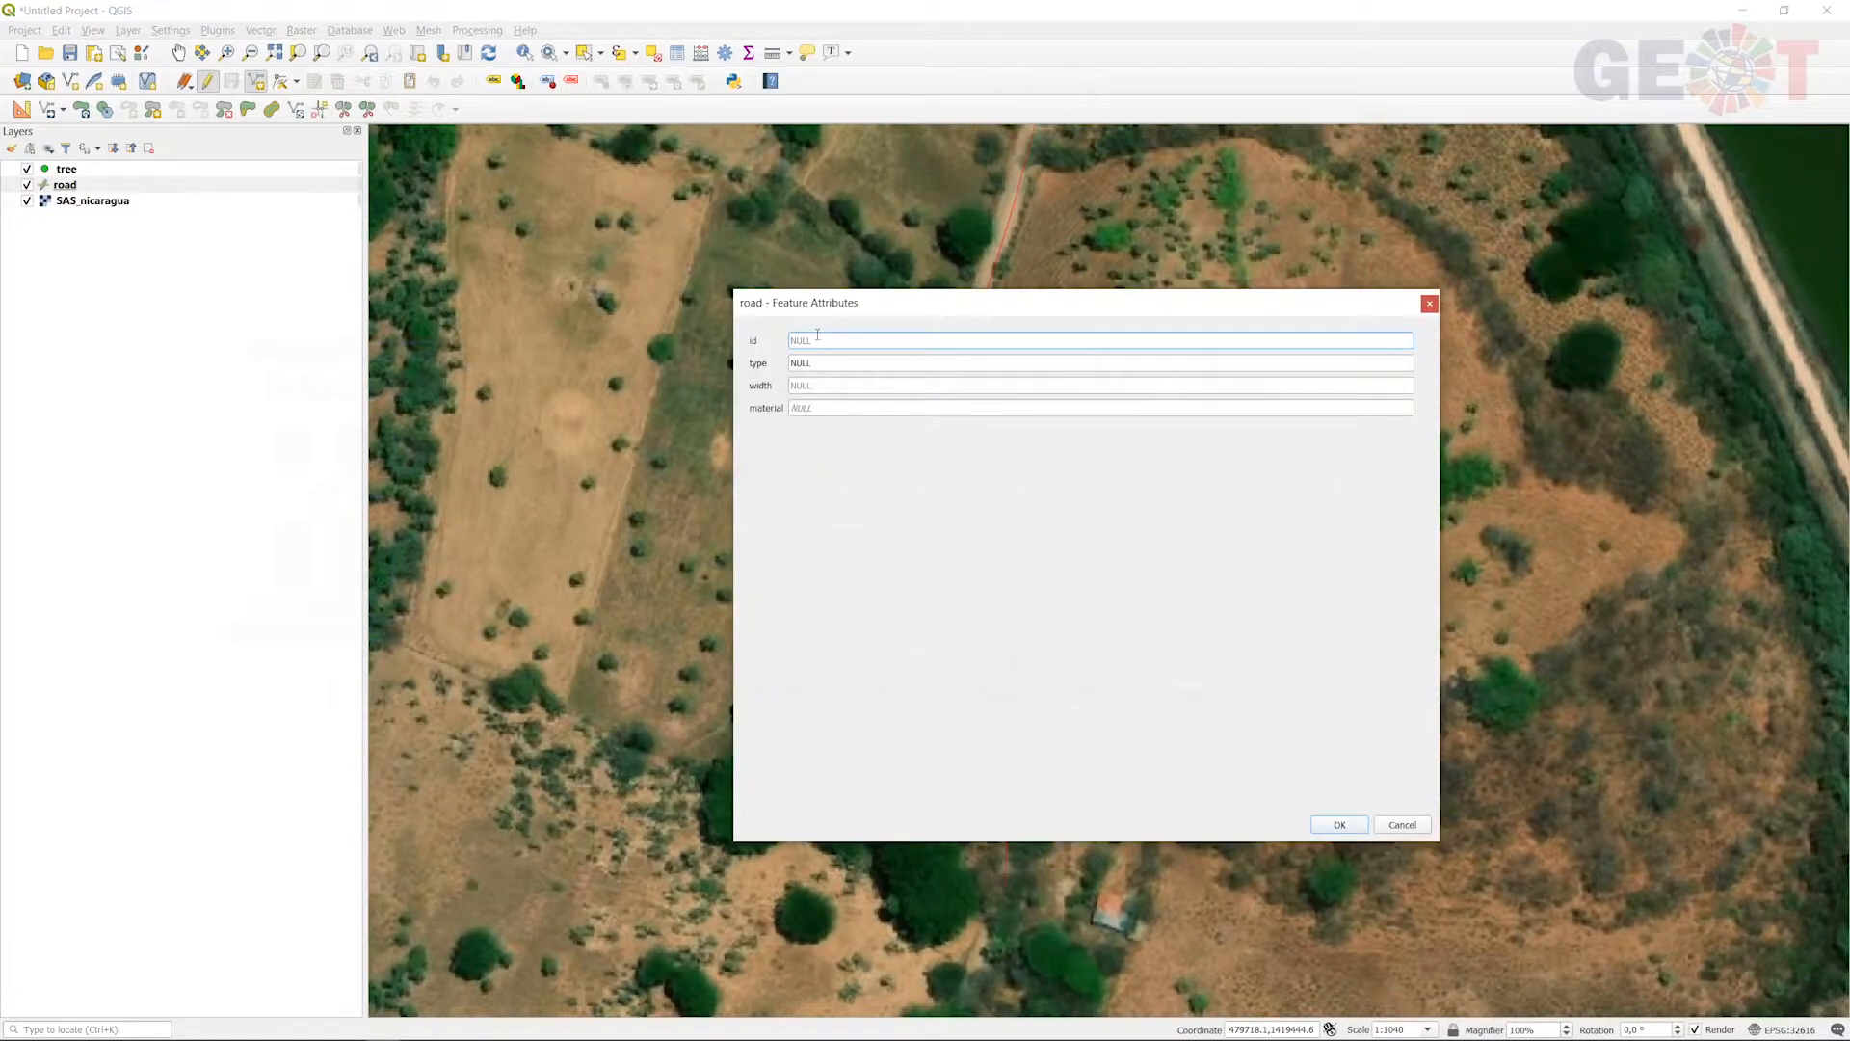
Step: Fill in the new road line's attributes: id 1, type road, width 8,5 and material asphalt
{"action": "left_click", "coordinate": [846, 371]}
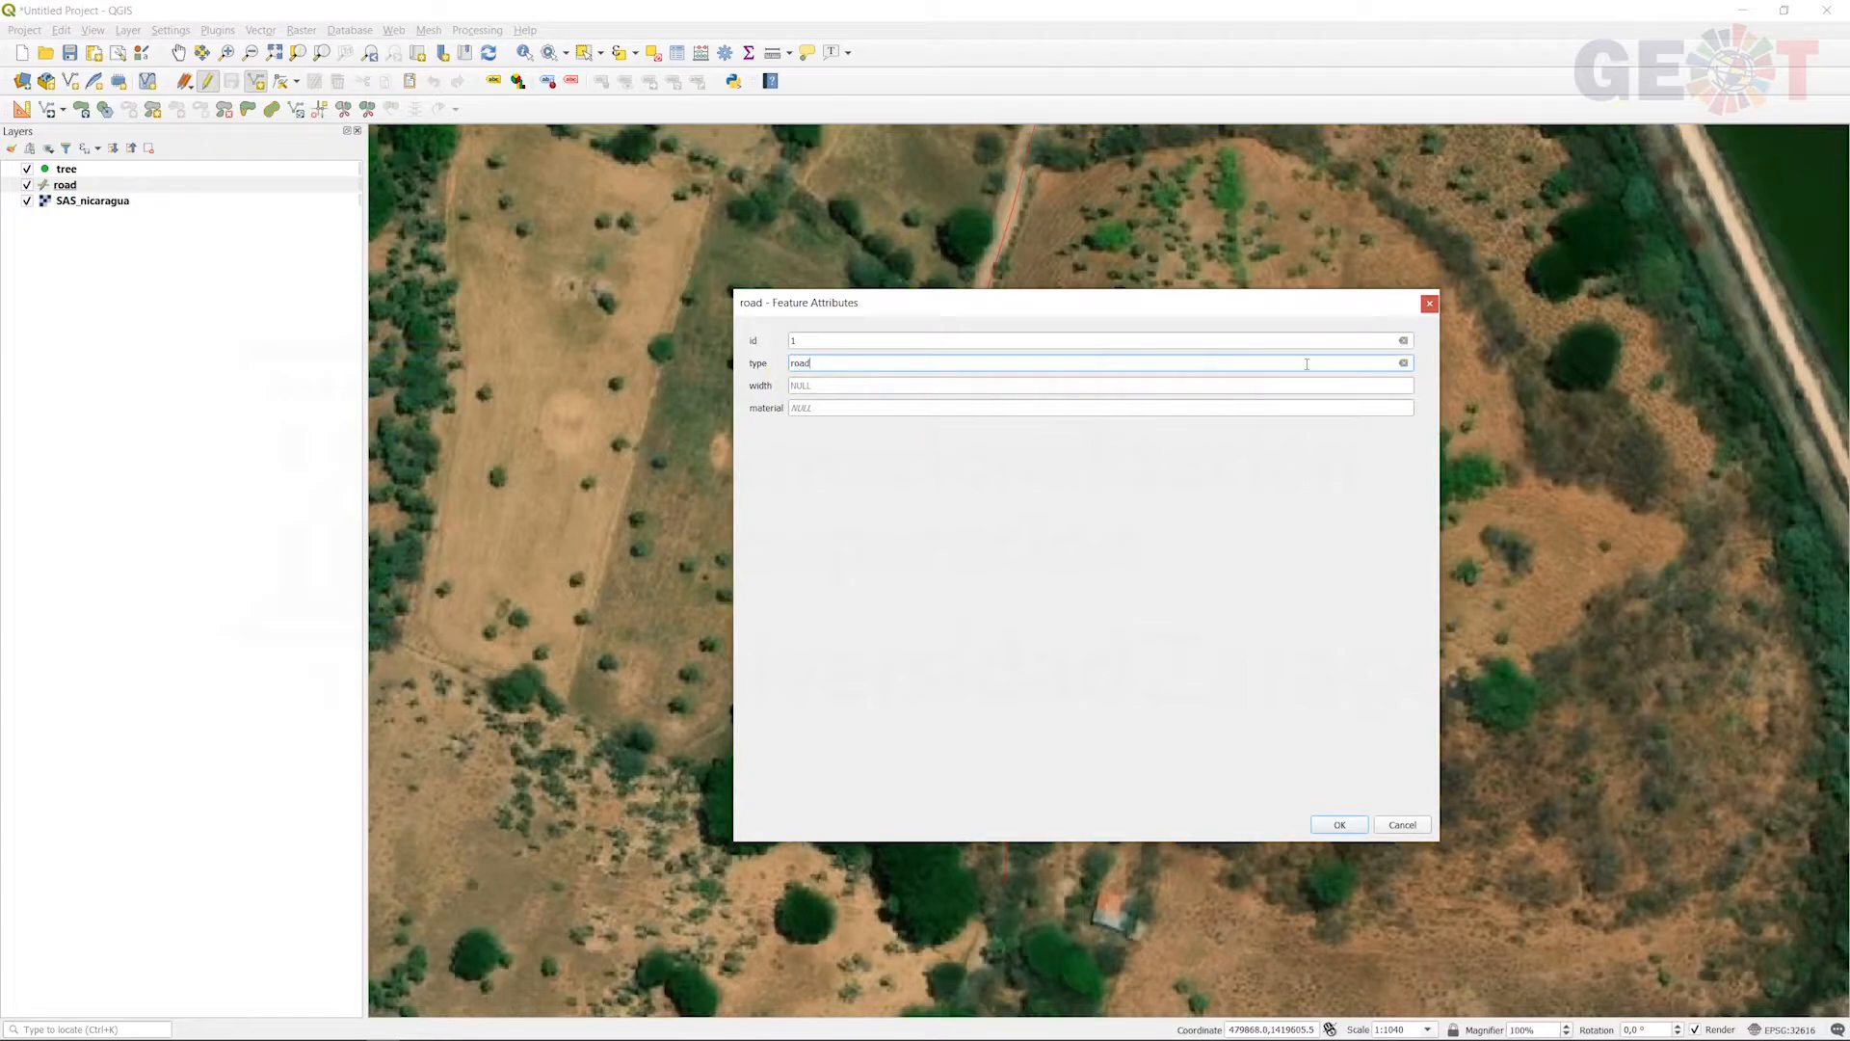
{"action": "left_click", "coordinate": [1047, 383]}
{"action": "left_click", "coordinate": [990, 409]}
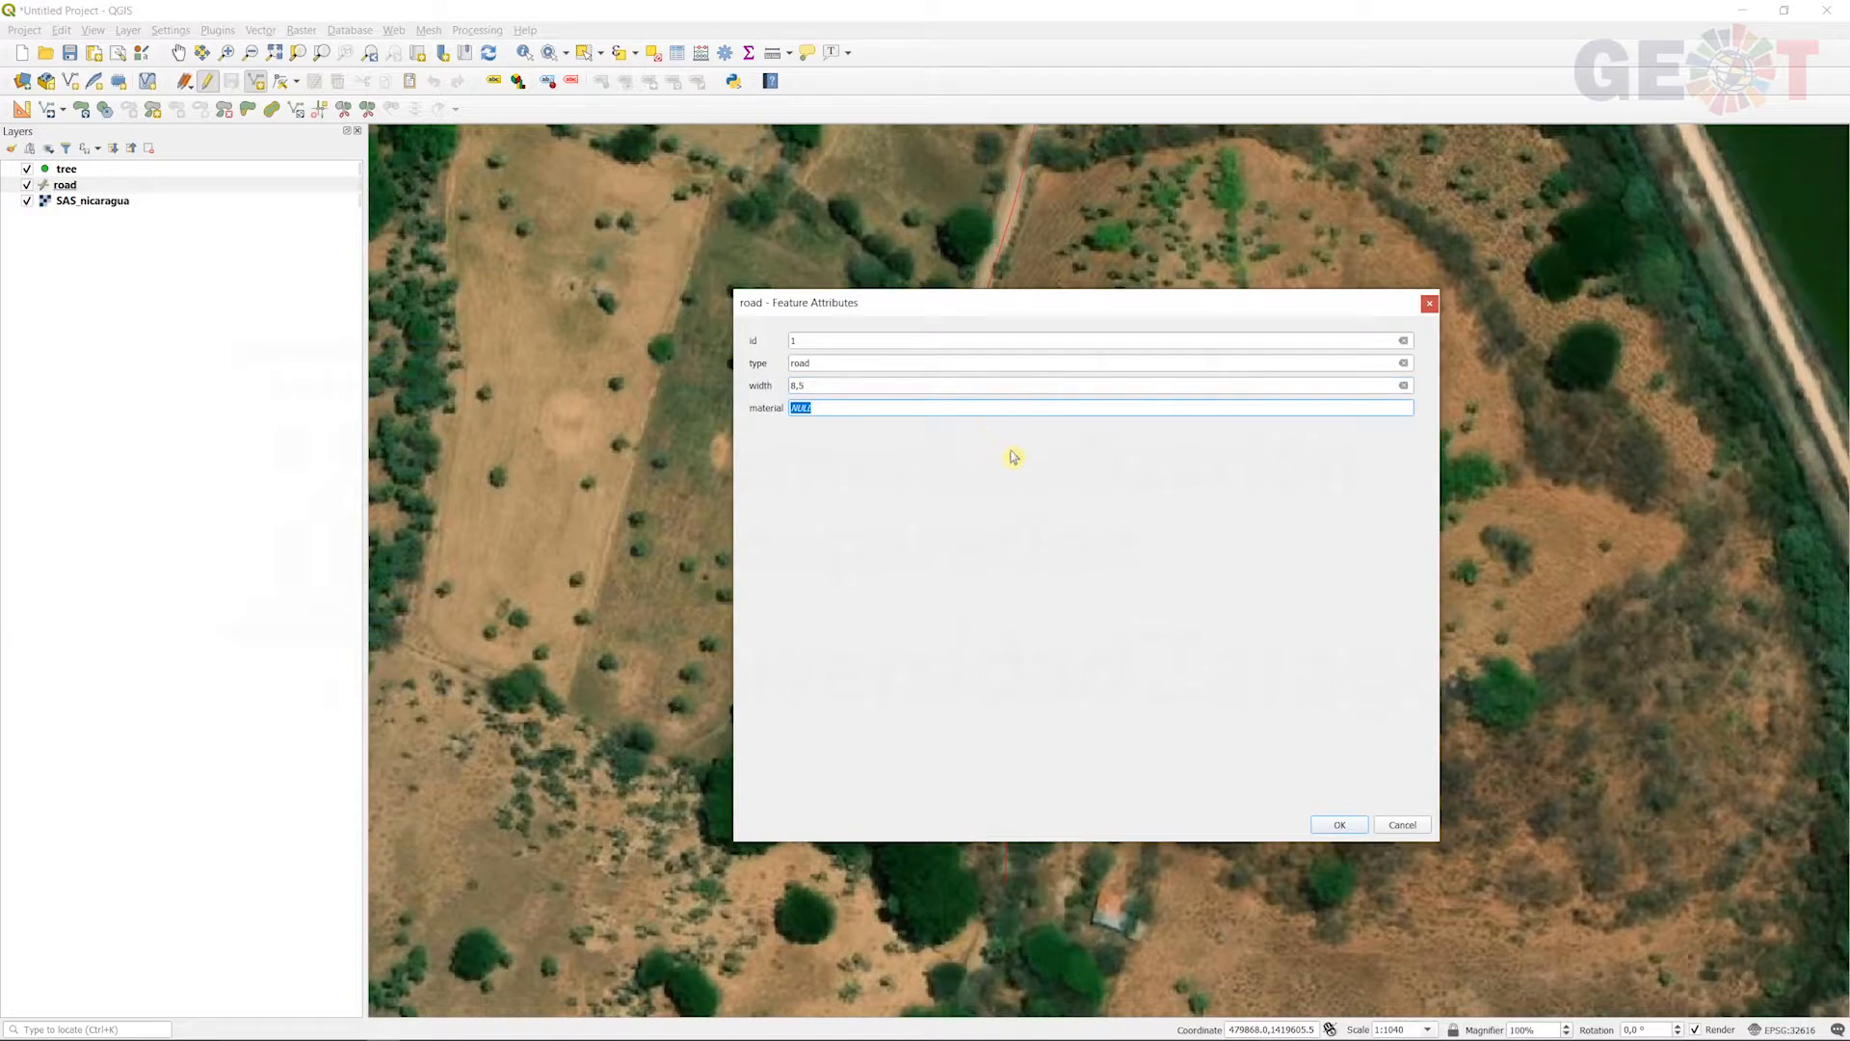
{"action": "type", "text": "asphalt"}
{"action": "left_click", "coordinate": [1321, 826]}
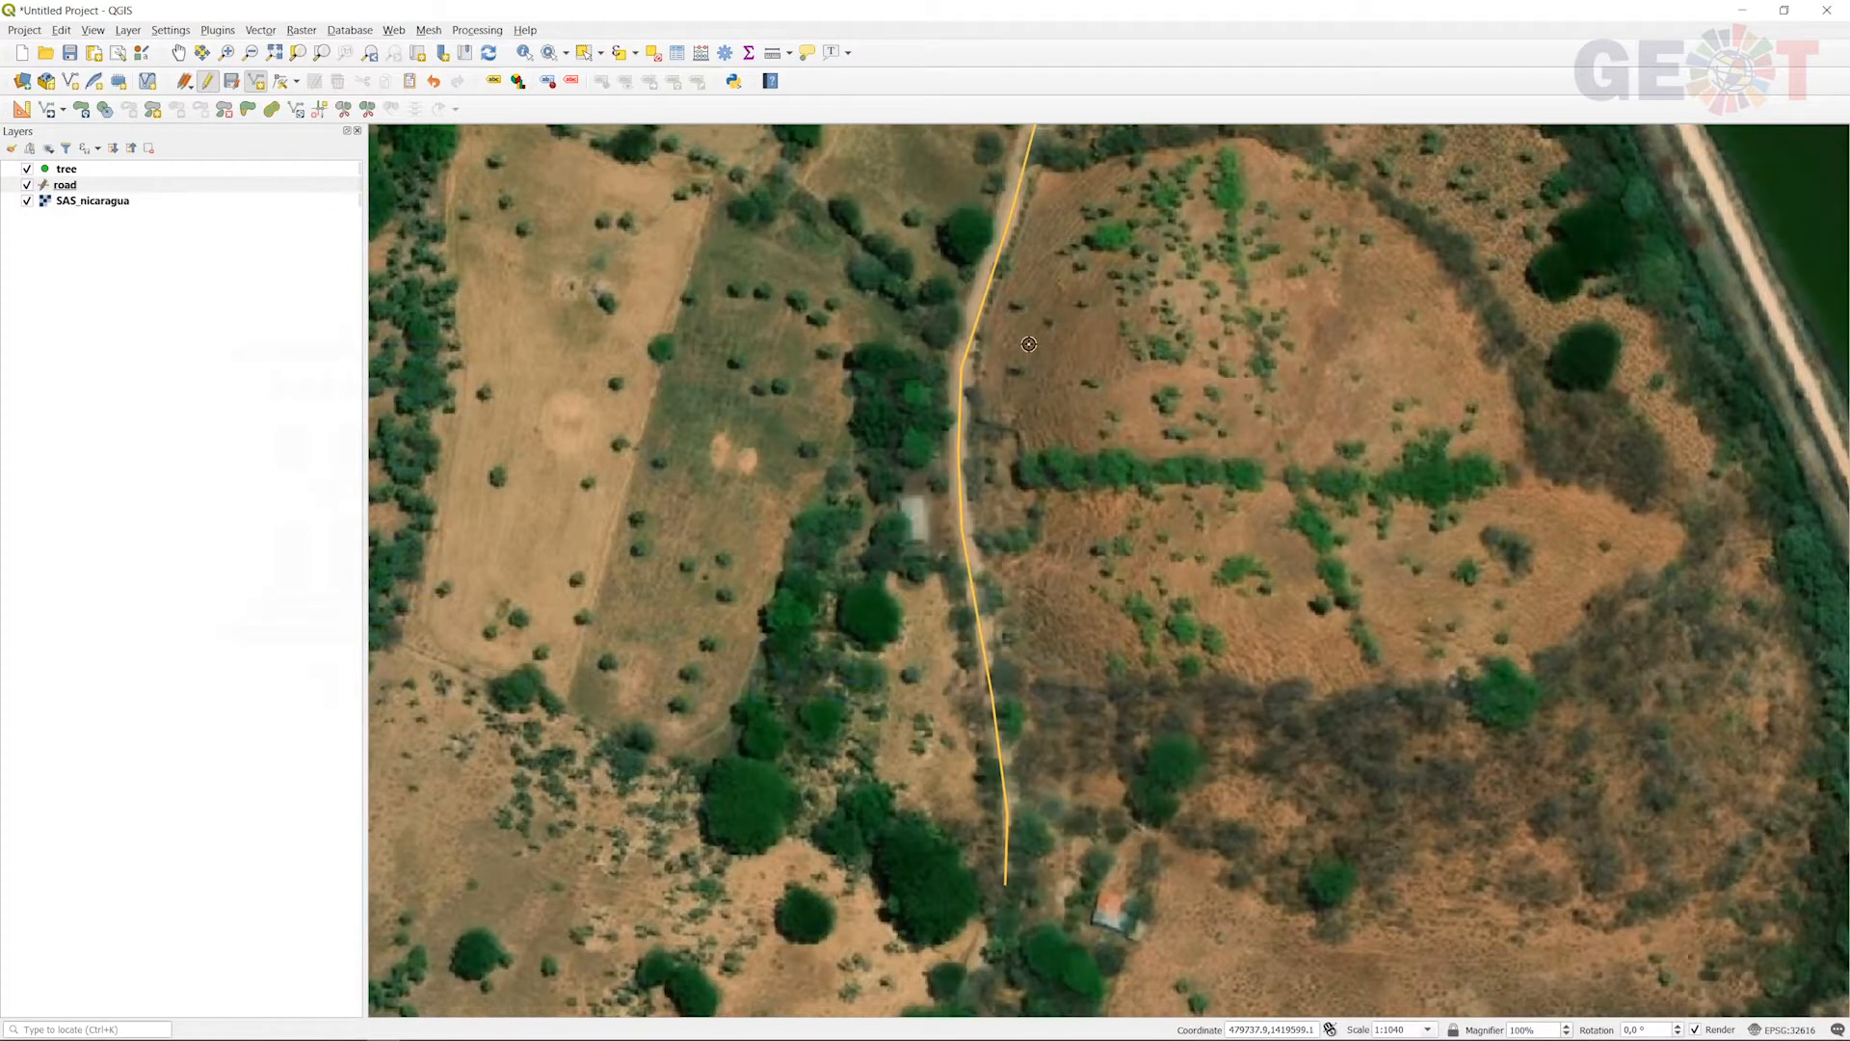
Step: Begin a second road line at the dirt road bend northeast of the tree points, near the junction at the ponds' corner
{"action": "scroll", "coordinate": [1023, 333], "scroll_direction": "down", "scroll_amount": 2}
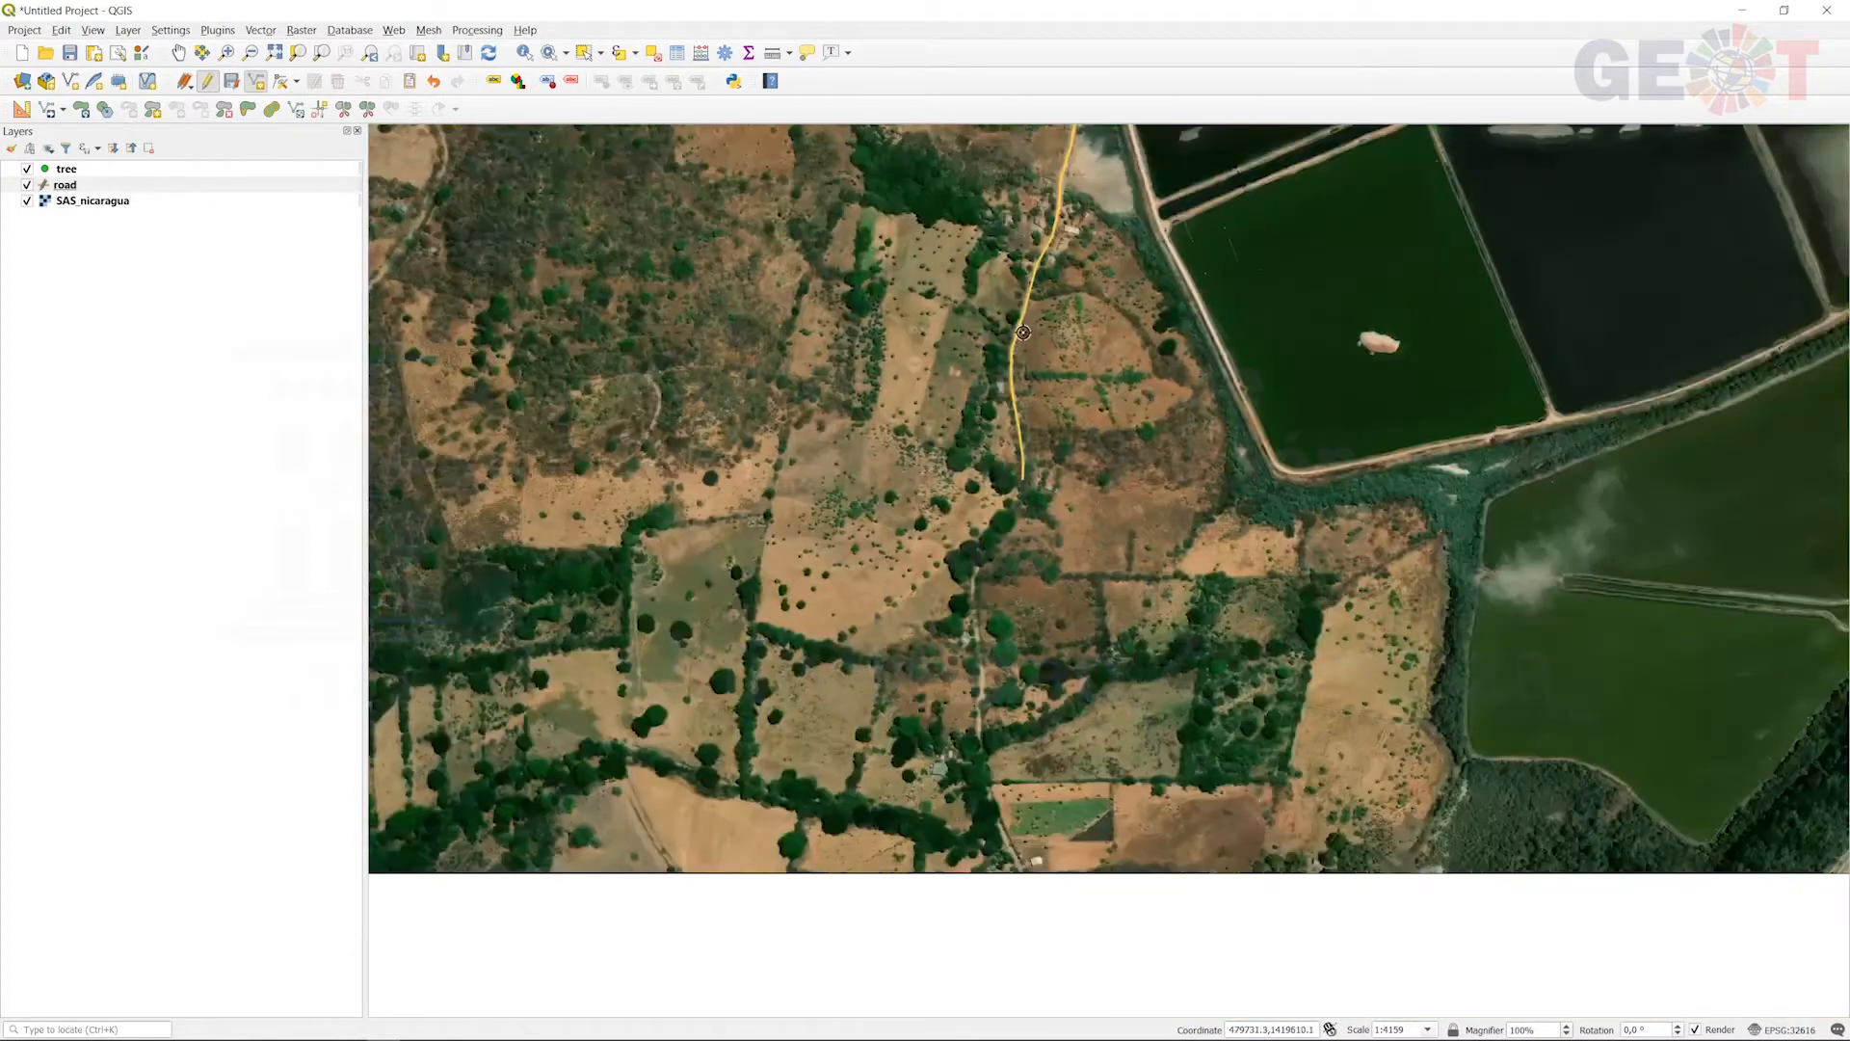
{"action": "left_click", "coordinate": [178, 52]}
{"action": "left_click_drag", "start_coordinate": [974, 213], "coordinate": [888, 539]}
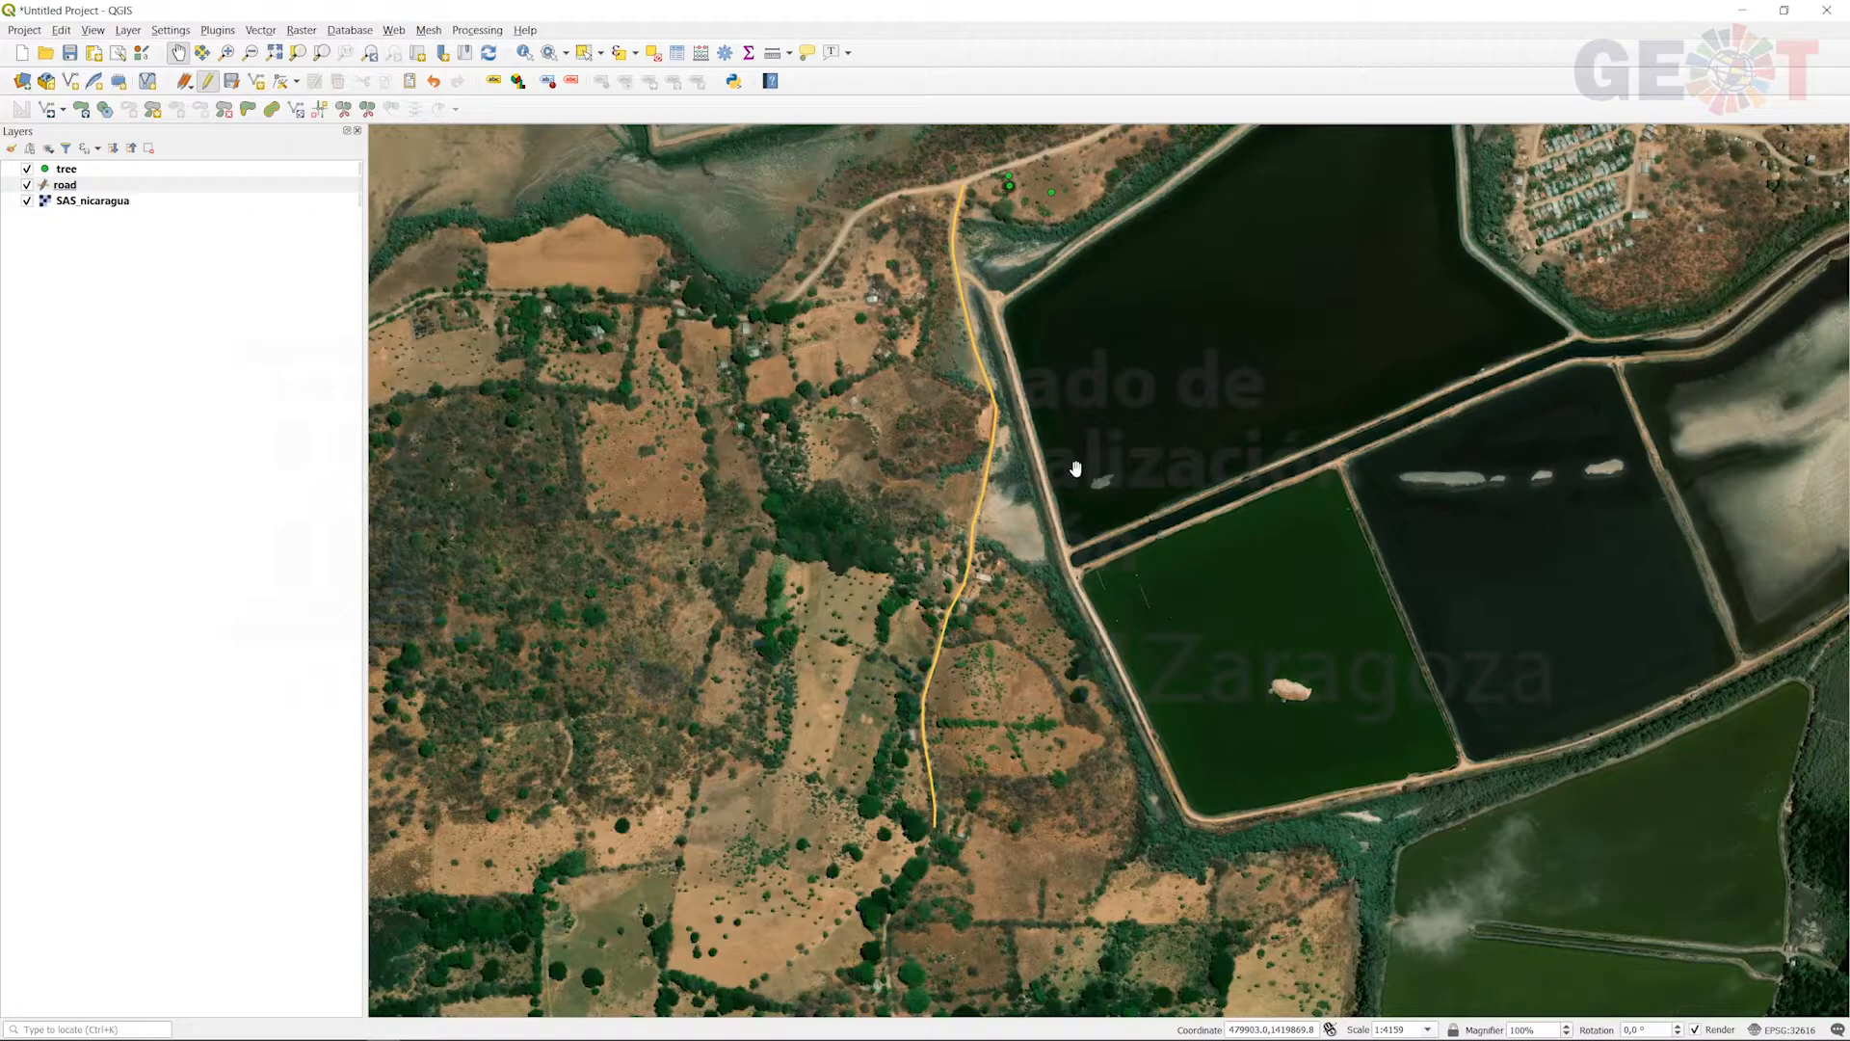
{"action": "left_click_drag", "start_coordinate": [1205, 386], "coordinate": [843, 867]}
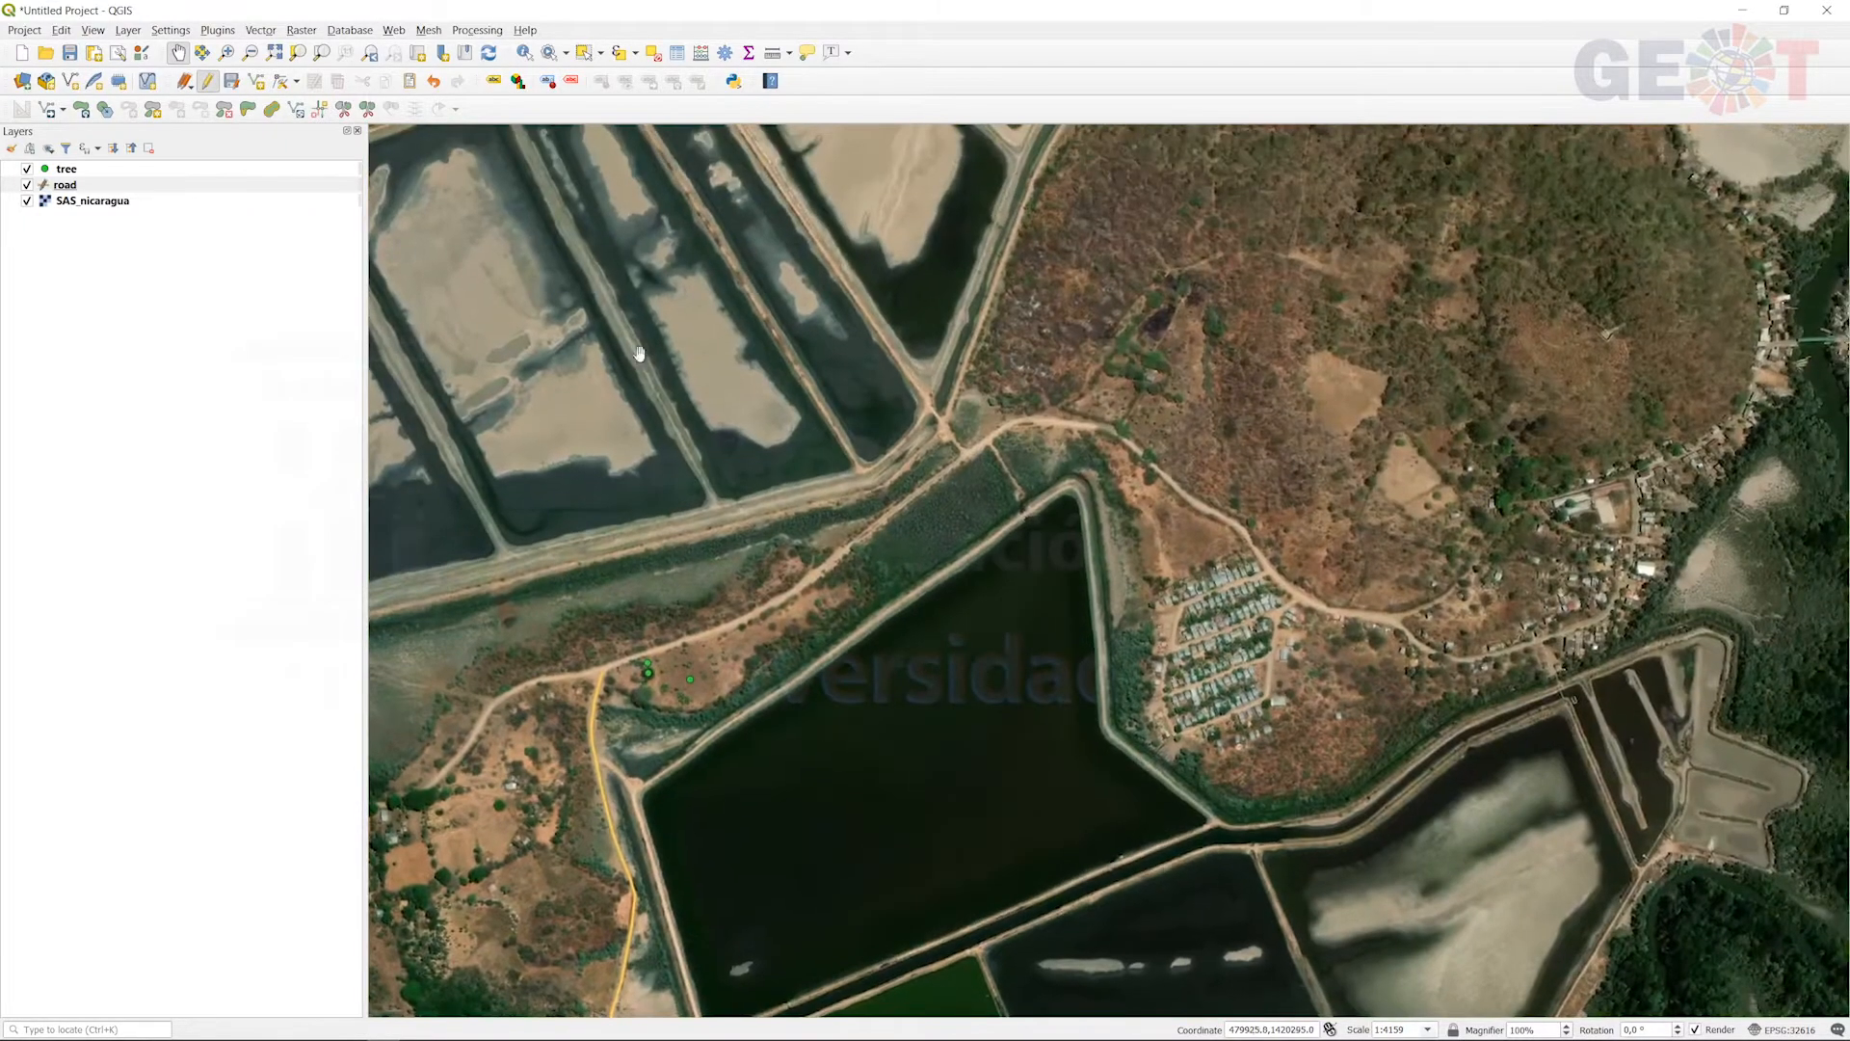
{"action": "left_click", "coordinate": [256, 80]}
{"action": "scroll", "coordinate": [1050, 439], "scroll_direction": "up", "scroll_amount": 2}
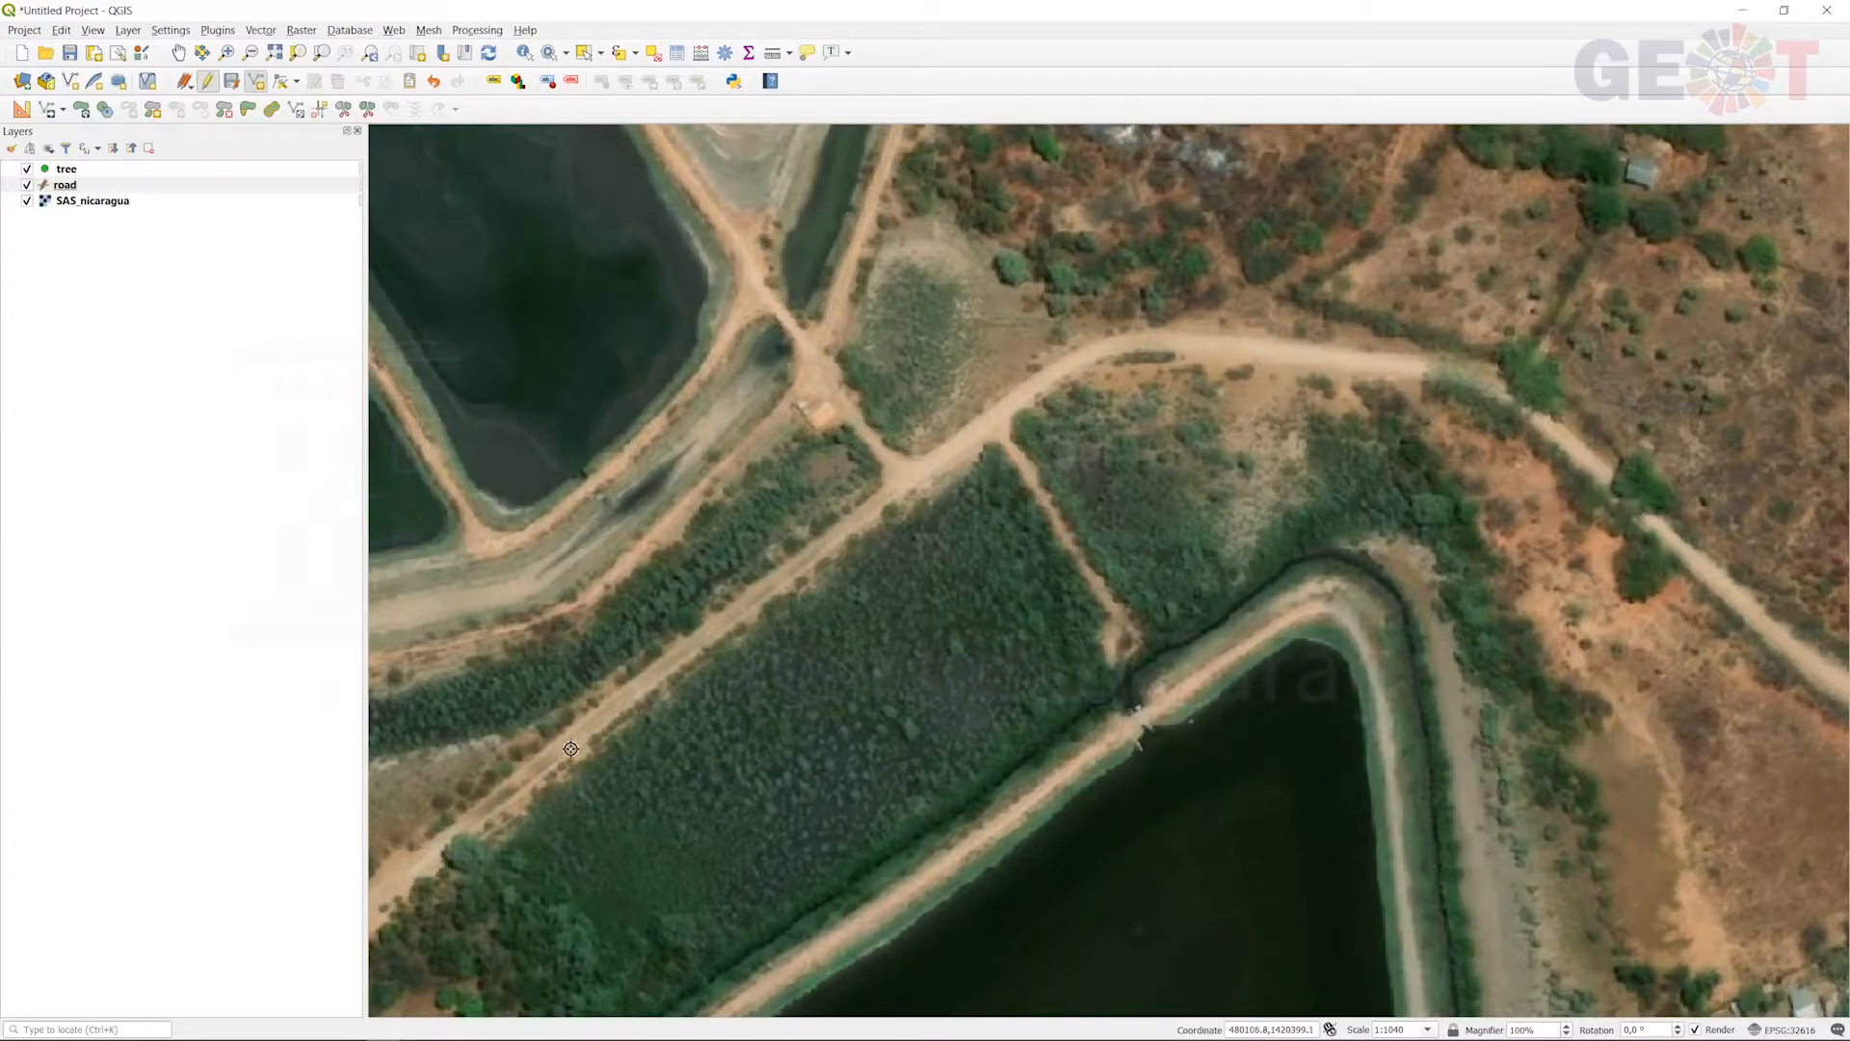
Step: Trace the line southwest along the dirt road between the ponds, toward the junction with the first road
{"action": "key", "text": "Down"}
{"action": "key", "text": "Left"}
{"action": "key", "text": "Down"}
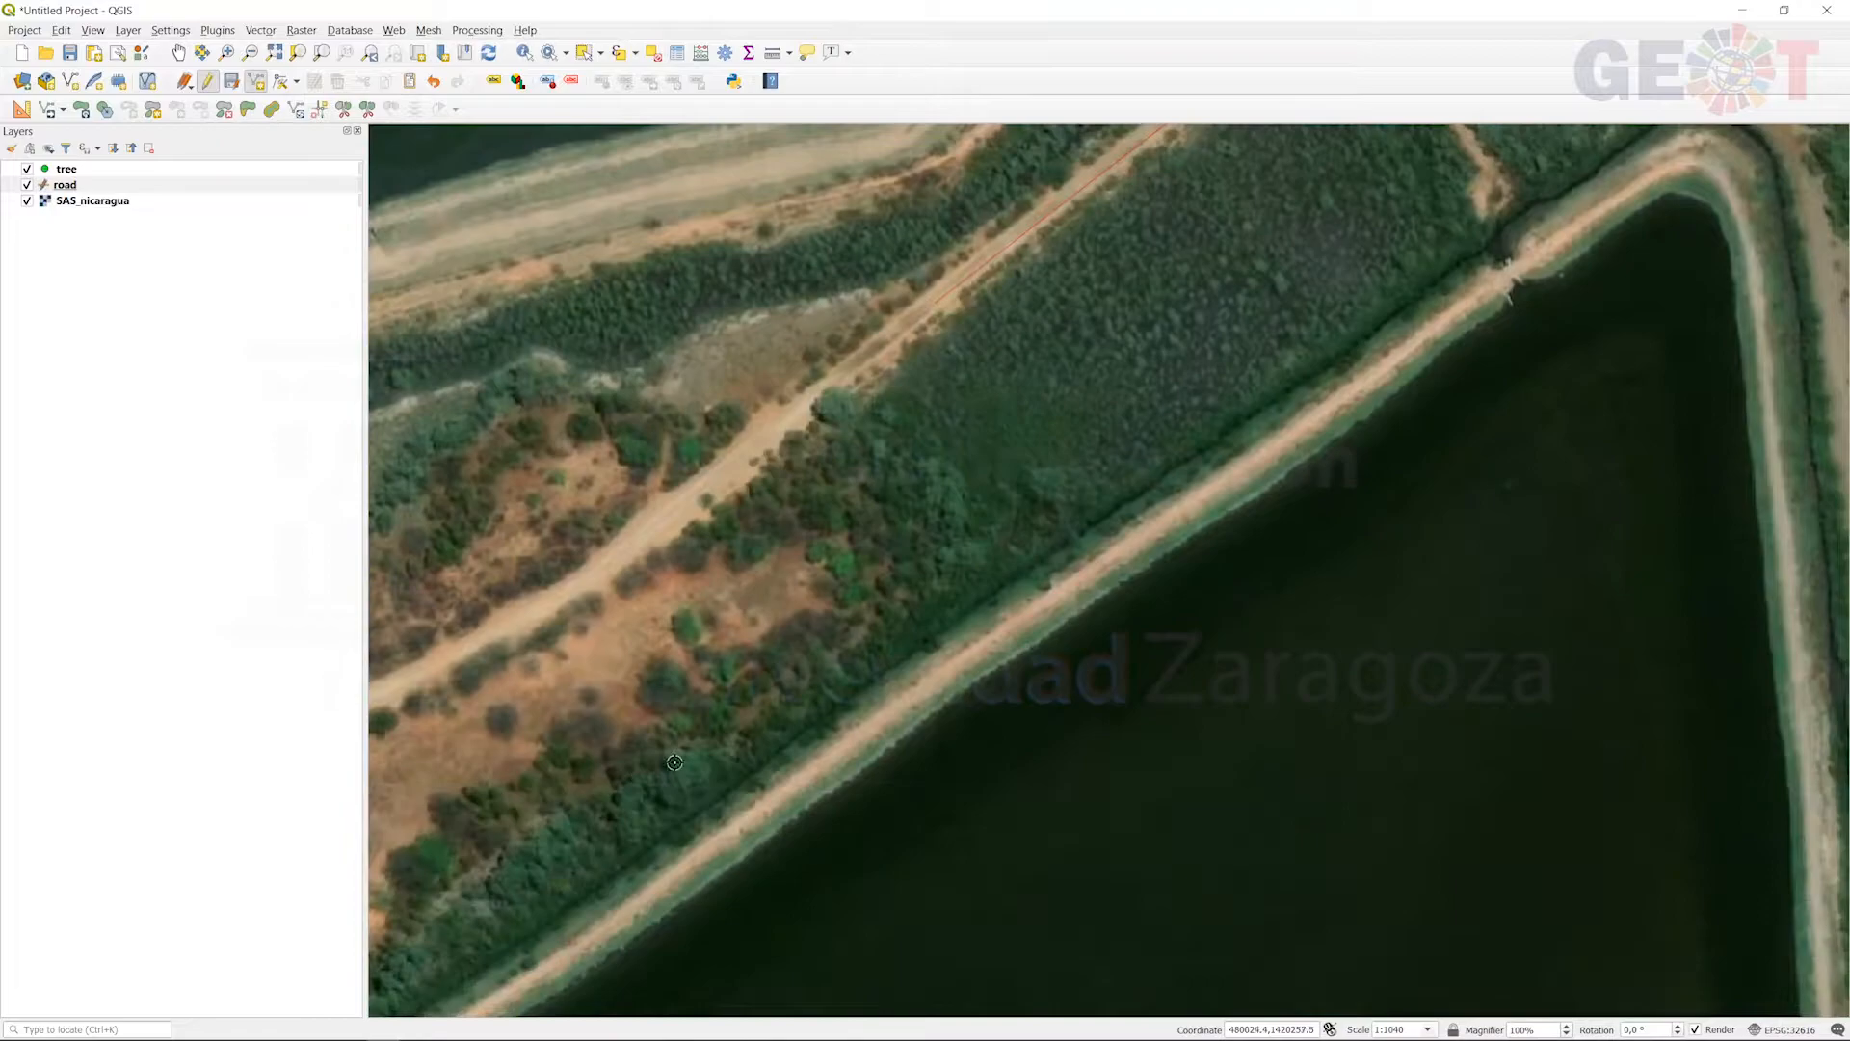
{"action": "key", "text": "Left"}
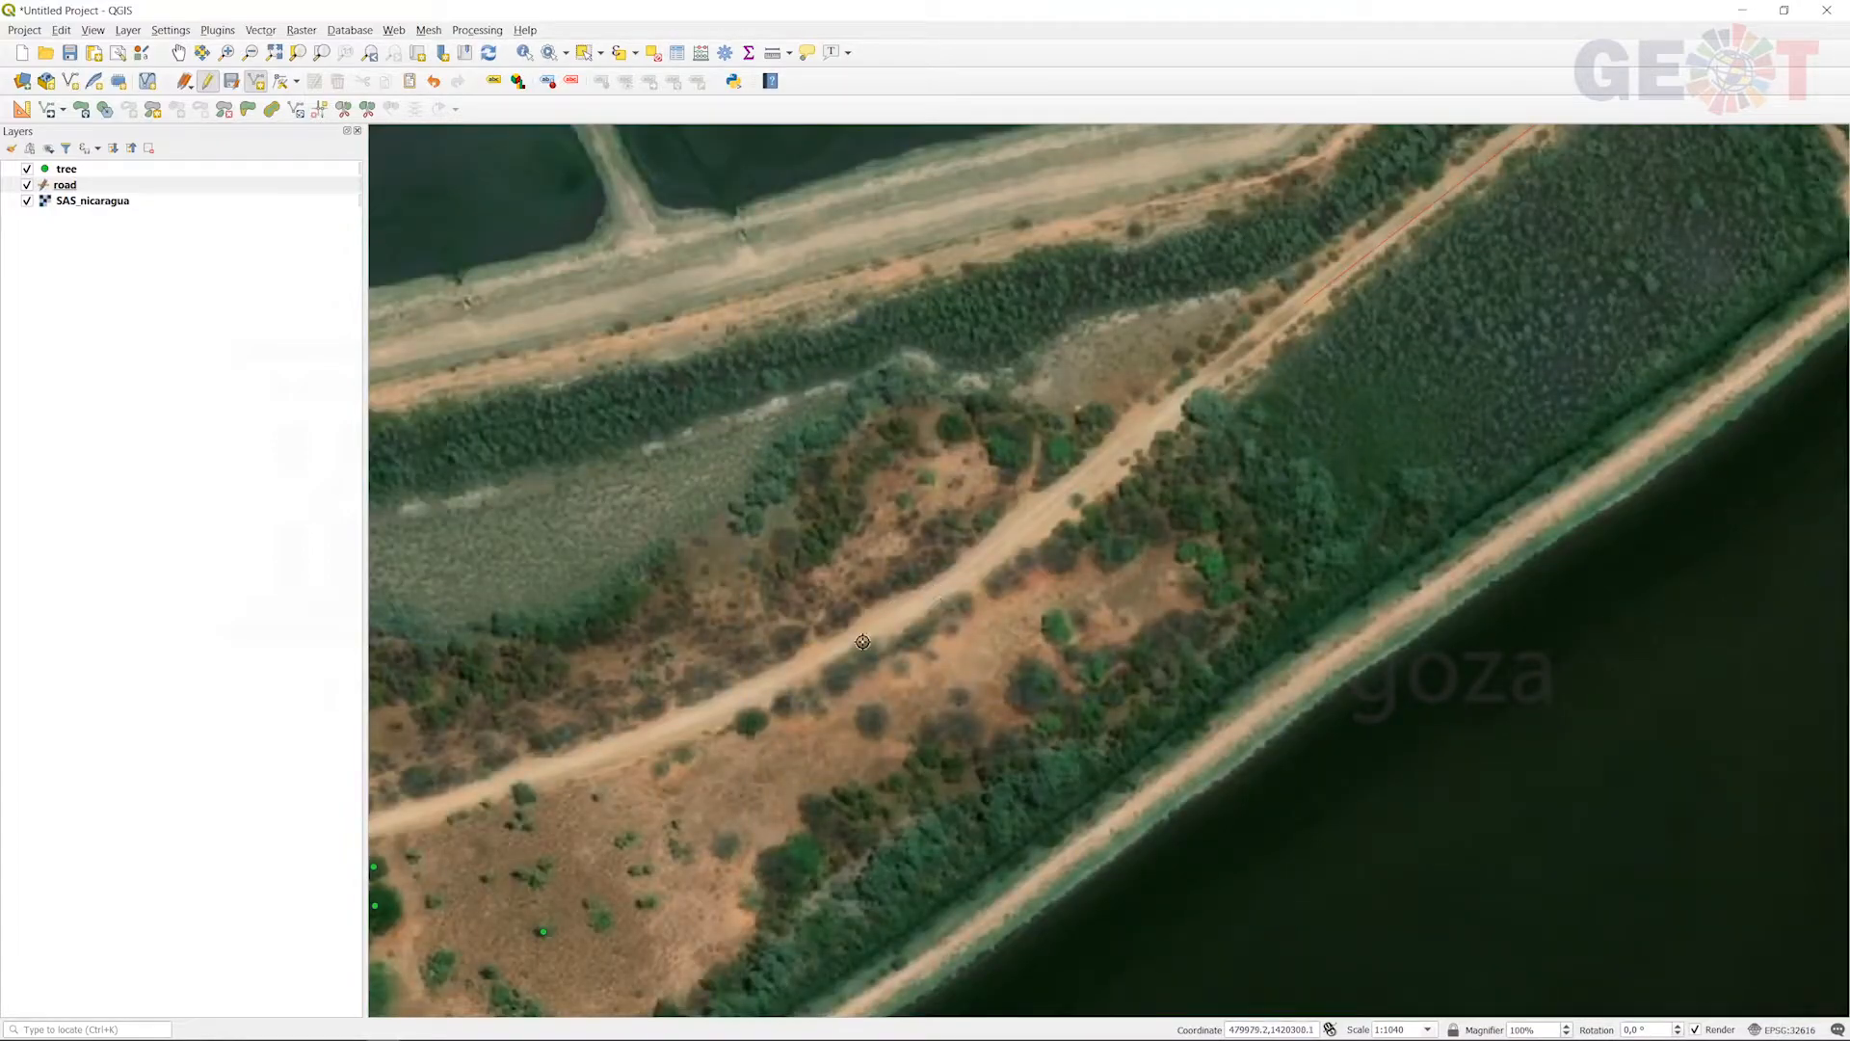
{"action": "scroll", "coordinate": [535, 770], "scroll_direction": "down", "scroll_amount": 1}
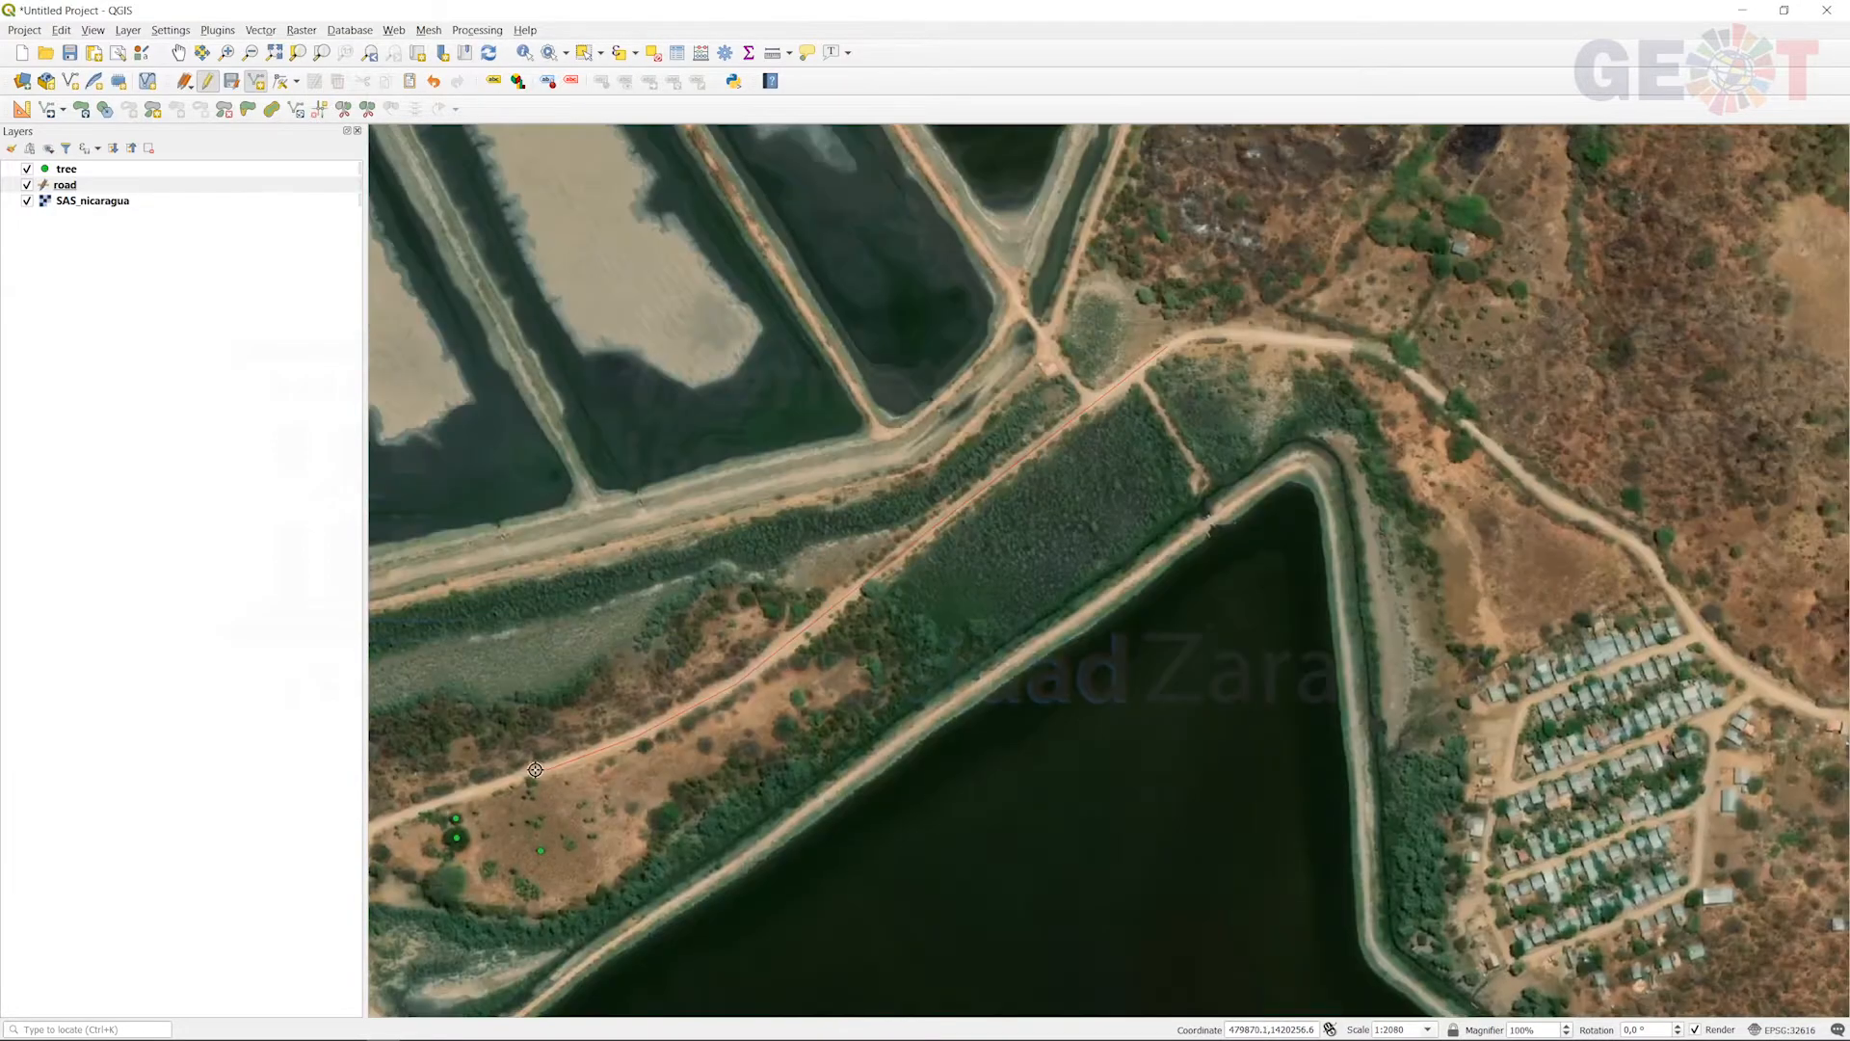
{"action": "key", "text": "Left"}
{"action": "key", "text": "Down"}
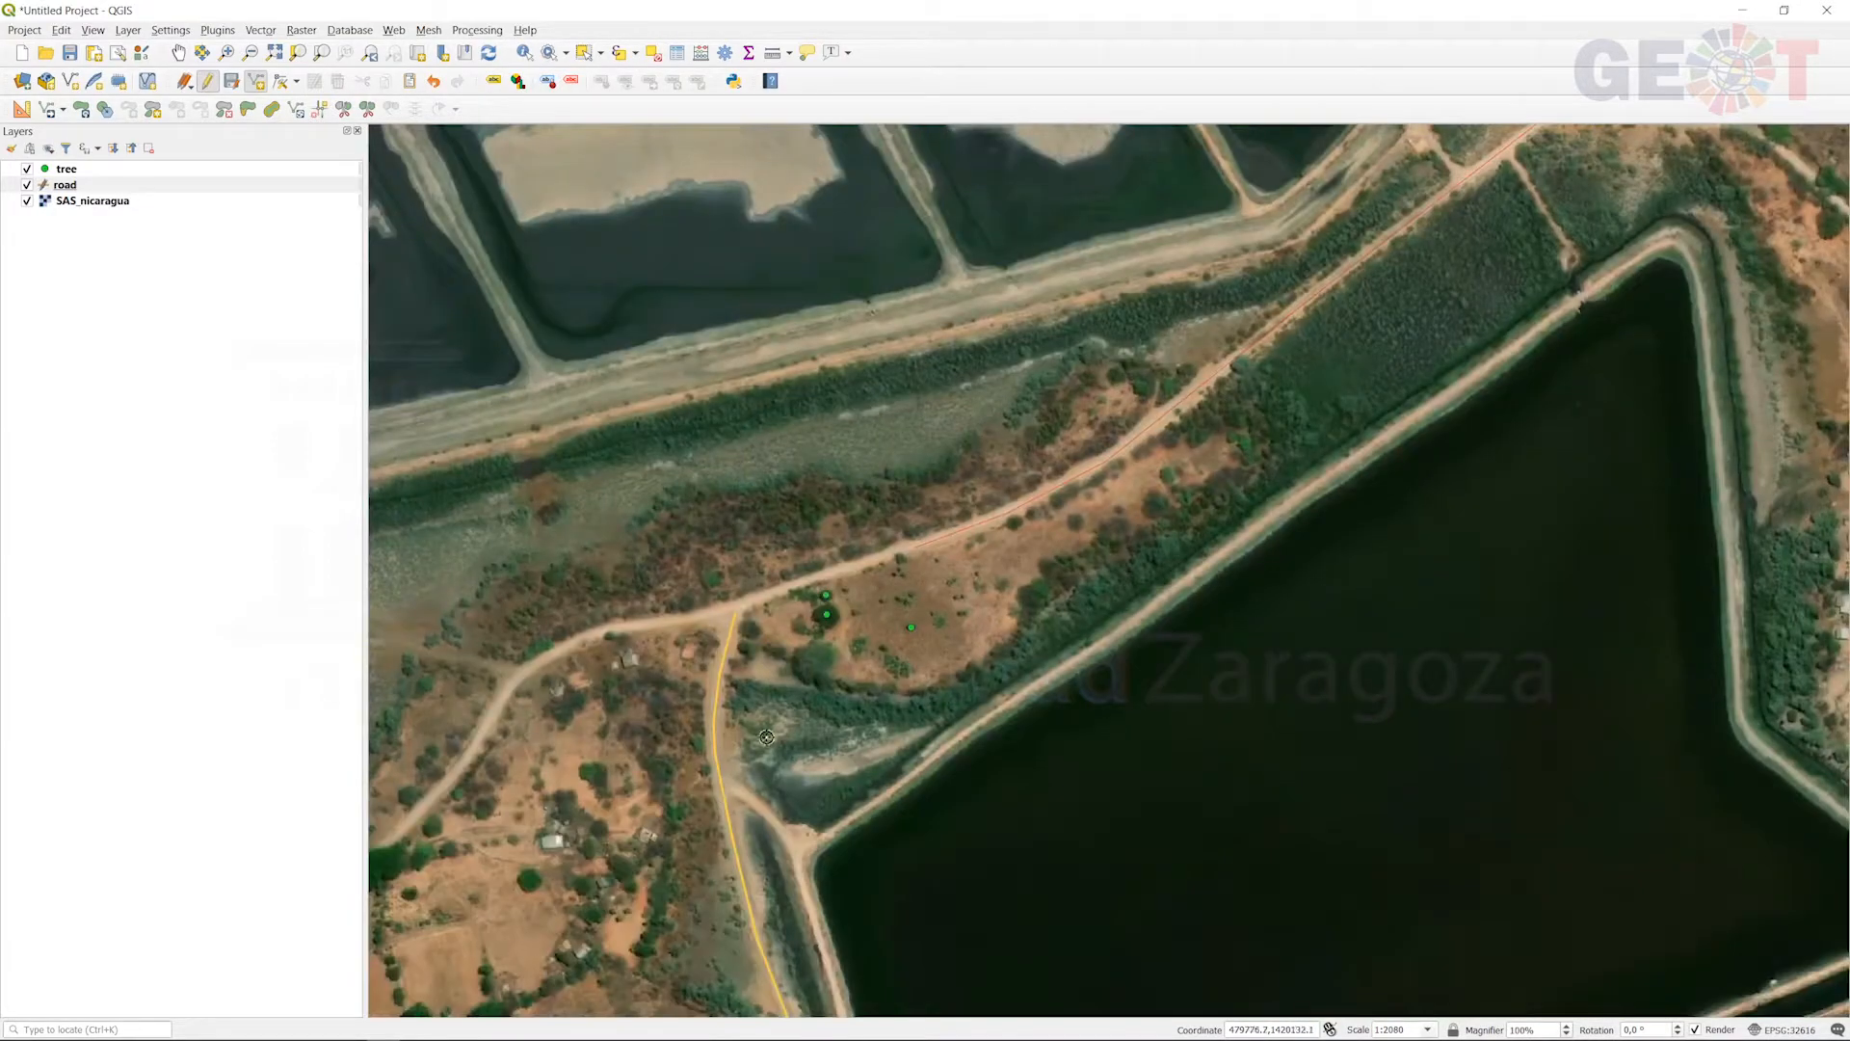
Step: Continue the line west past the junction with the first road and around the bend above the houses
{"action": "left_click", "coordinate": [730, 611]}
{"action": "left_click", "coordinate": [635, 624]}
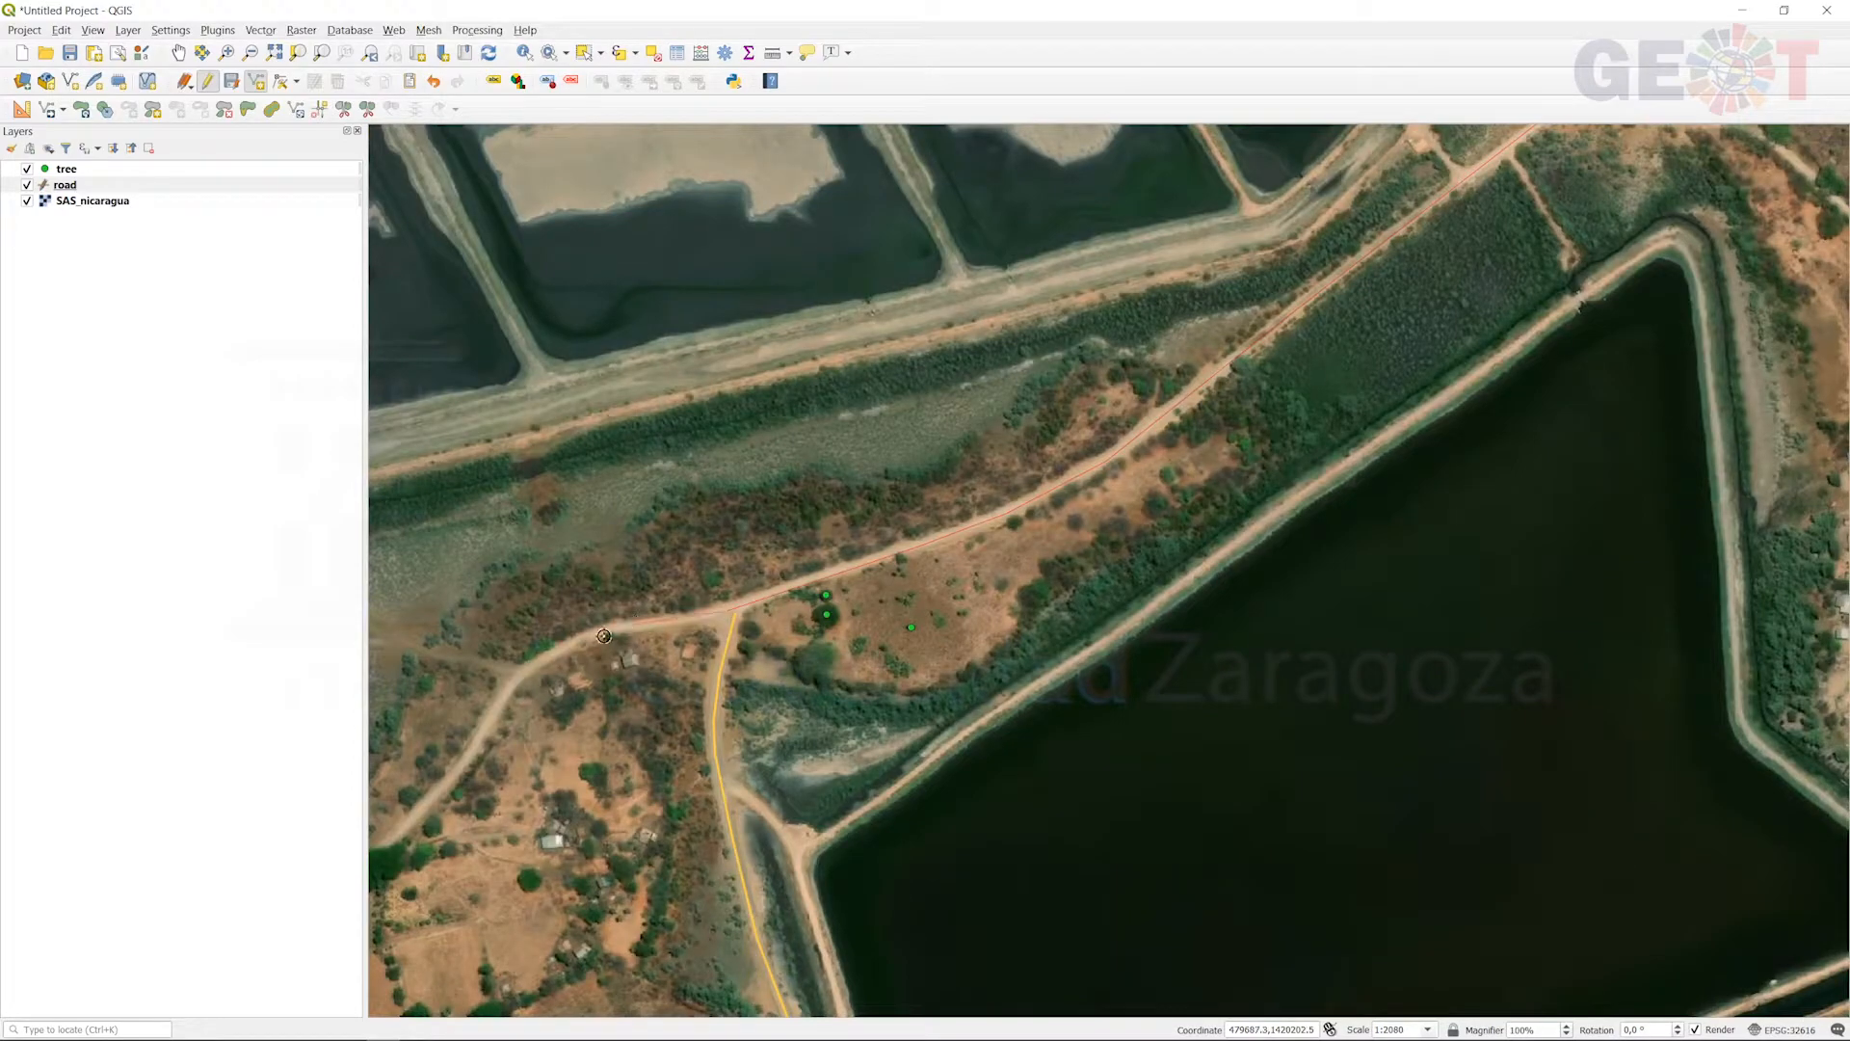
{"action": "left_click", "coordinate": [517, 678]}
{"action": "key", "text": "Left"}
{"action": "key", "text": "Down"}
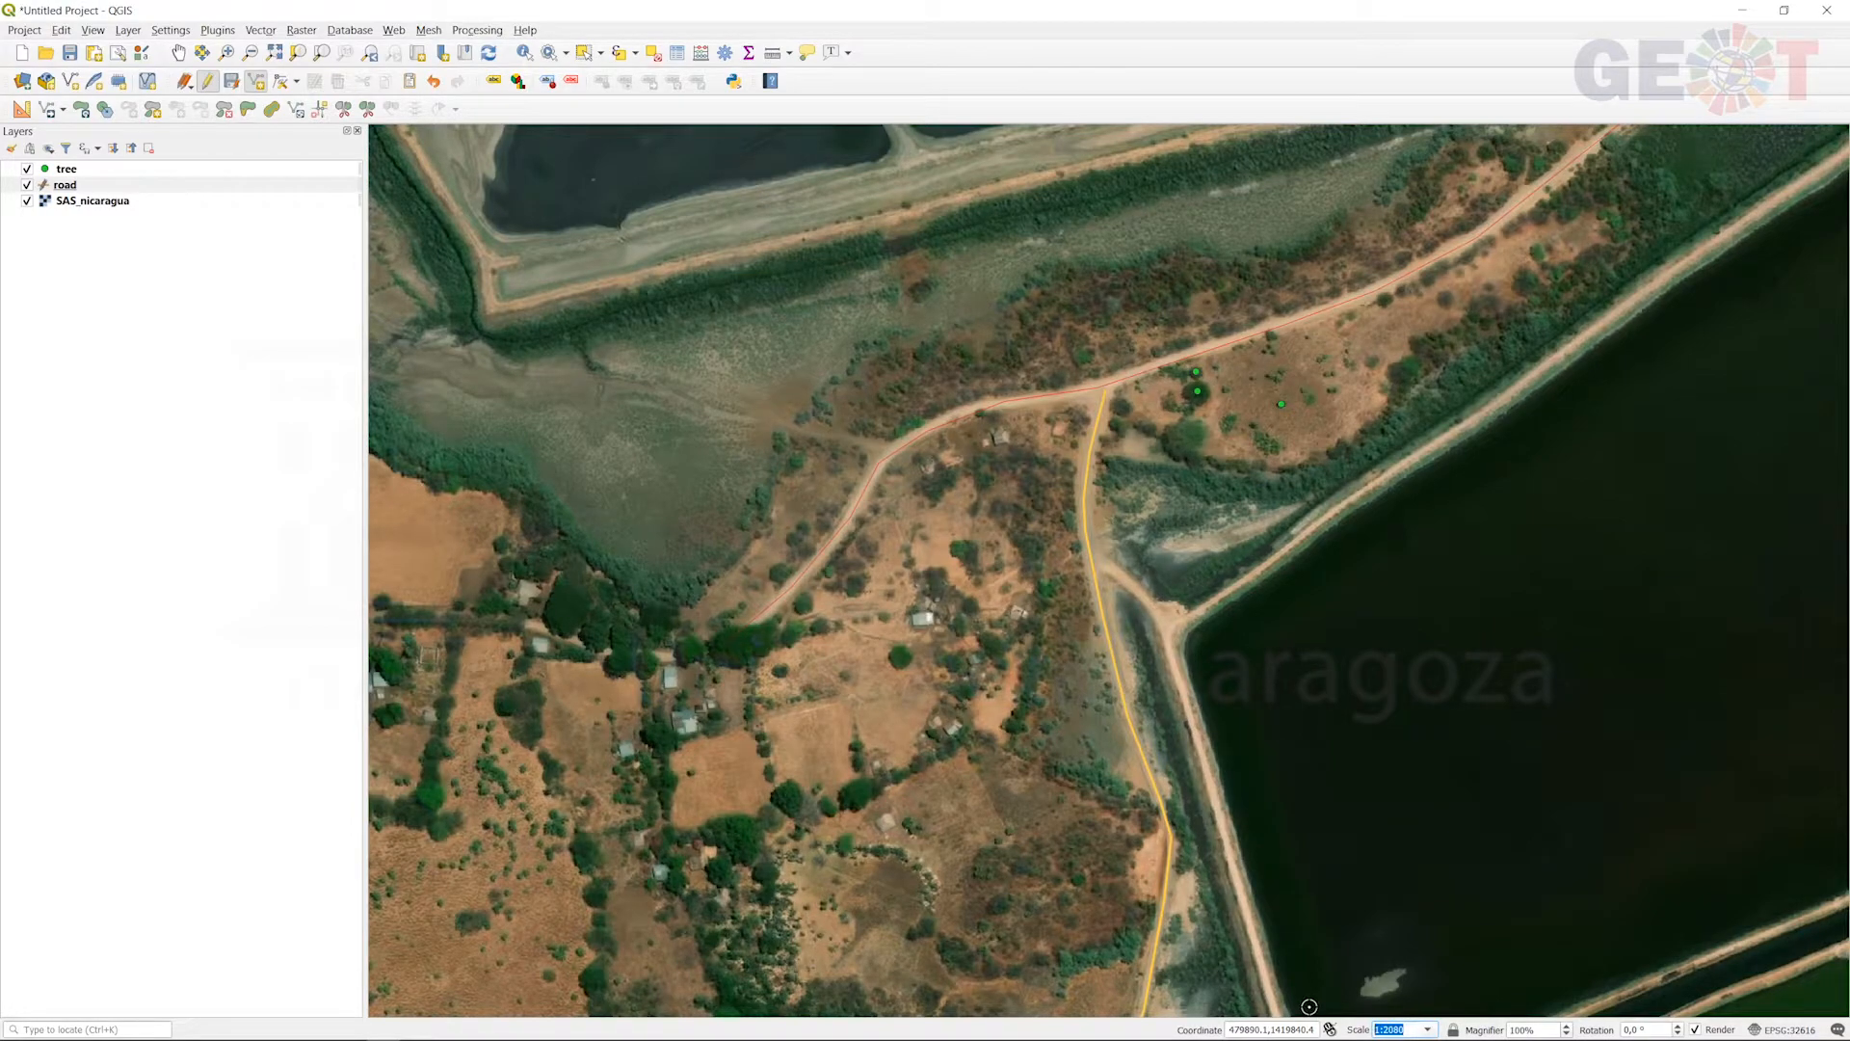
Step: Set the map scale to 1:5000, lock it, and magnify the canvas to 200%
{"action": "type", "text": "5000"}
{"action": "key", "text": "Return"}
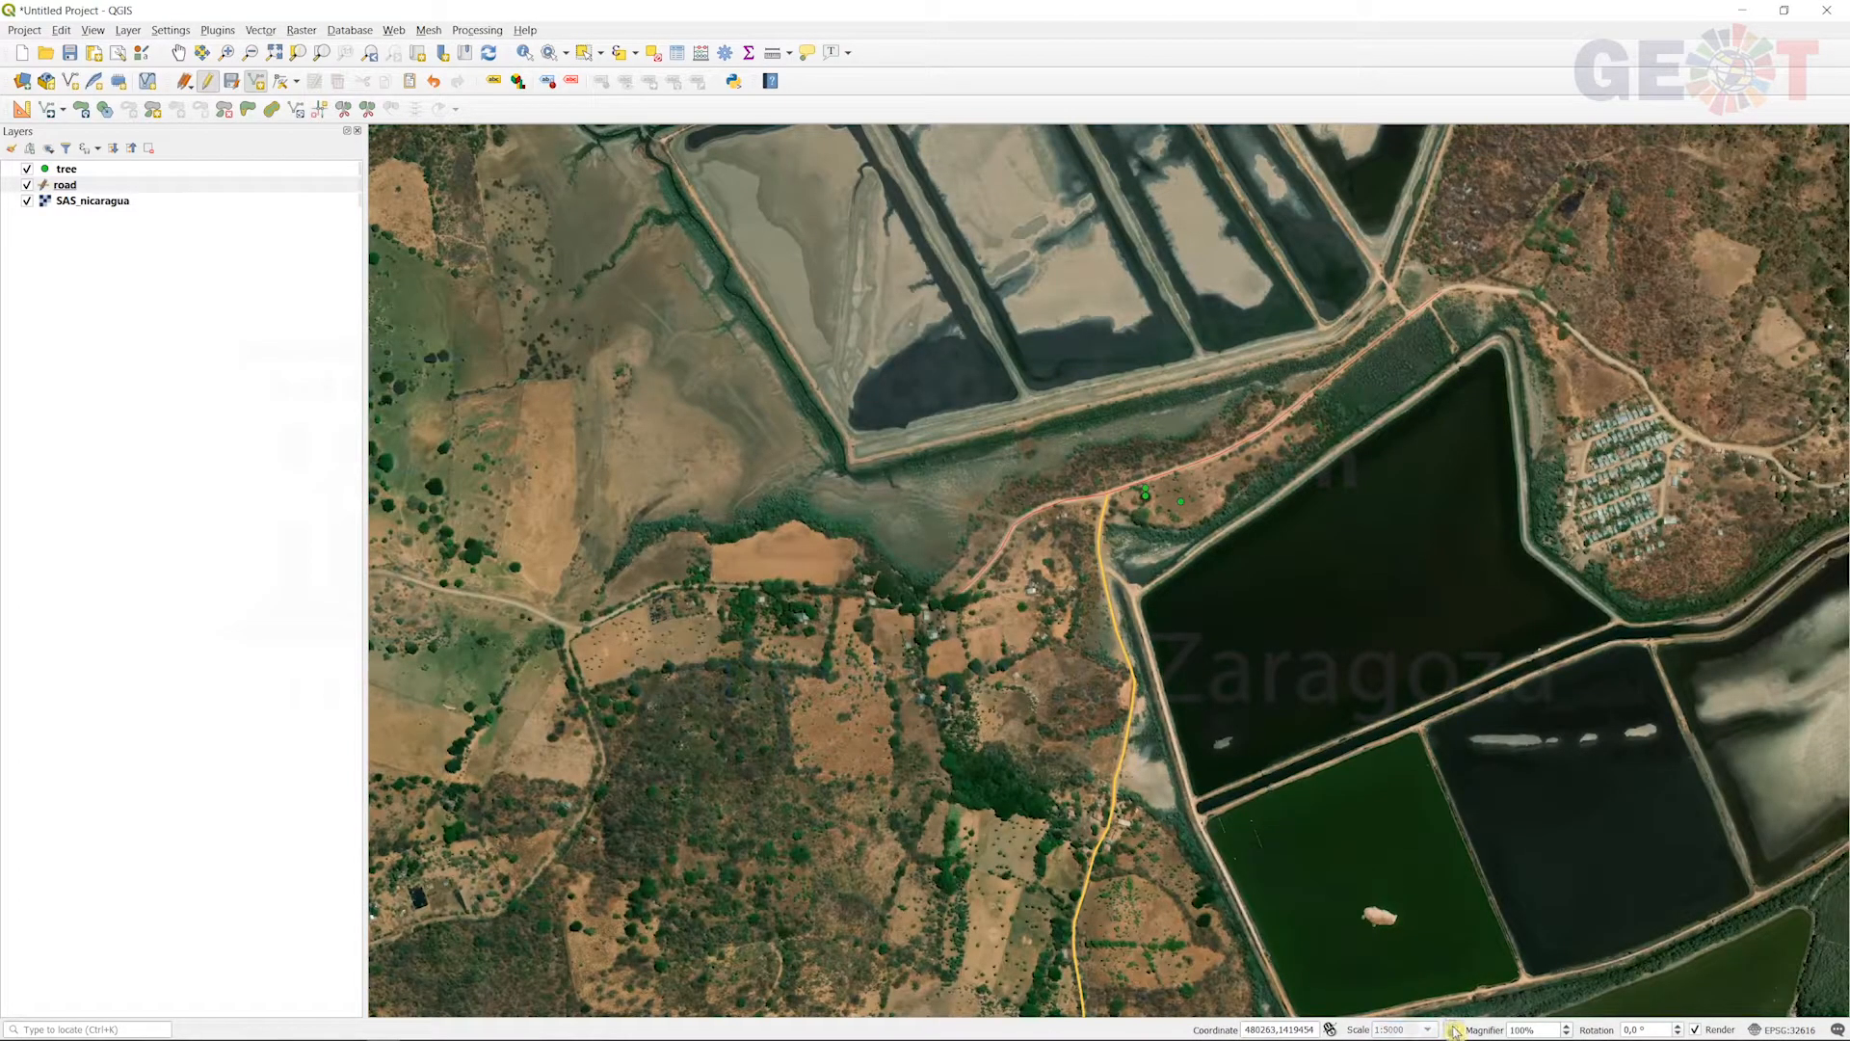
{"action": "left_click", "coordinate": [1453, 1029]}
{"action": "scroll", "coordinate": [884, 598], "scroll_direction": "up", "scroll_amount": 1}
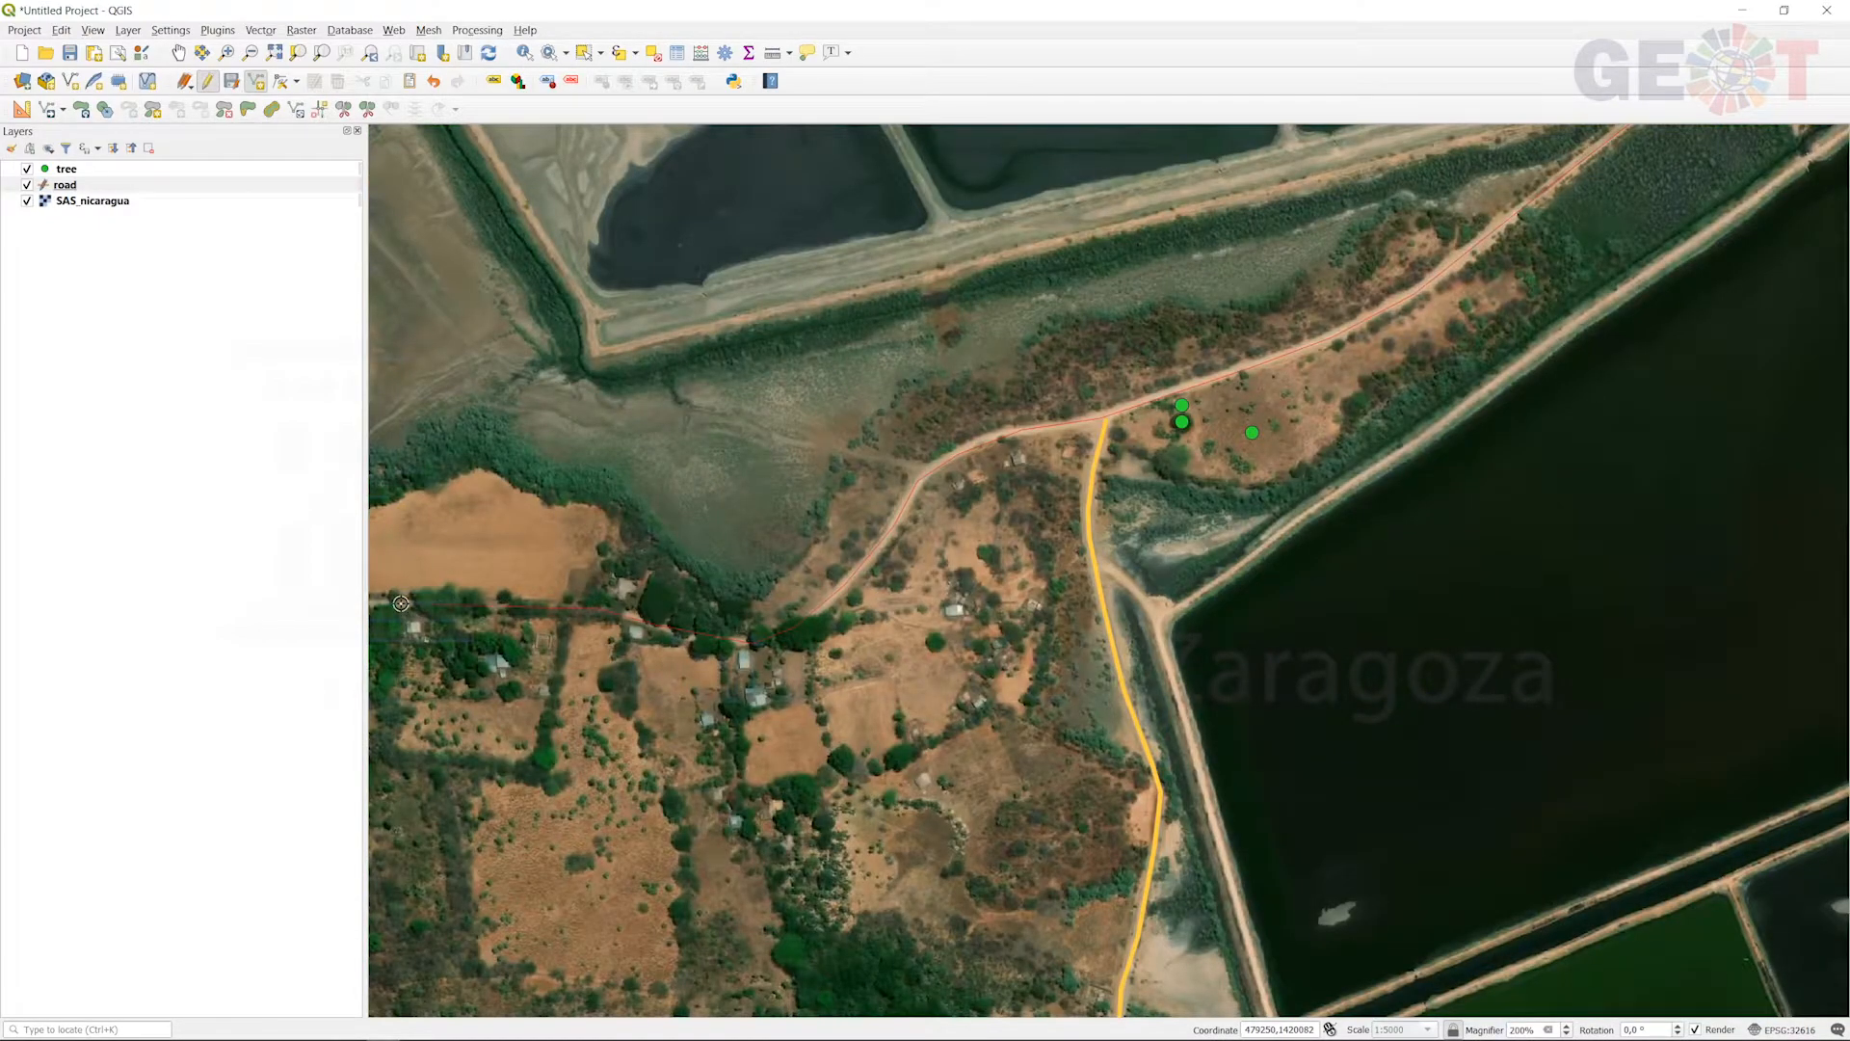
Step: Finish the line west at the fork beyond the fields, with type road, width 7,5 and material asphalt
{"action": "key", "text": "Left"}
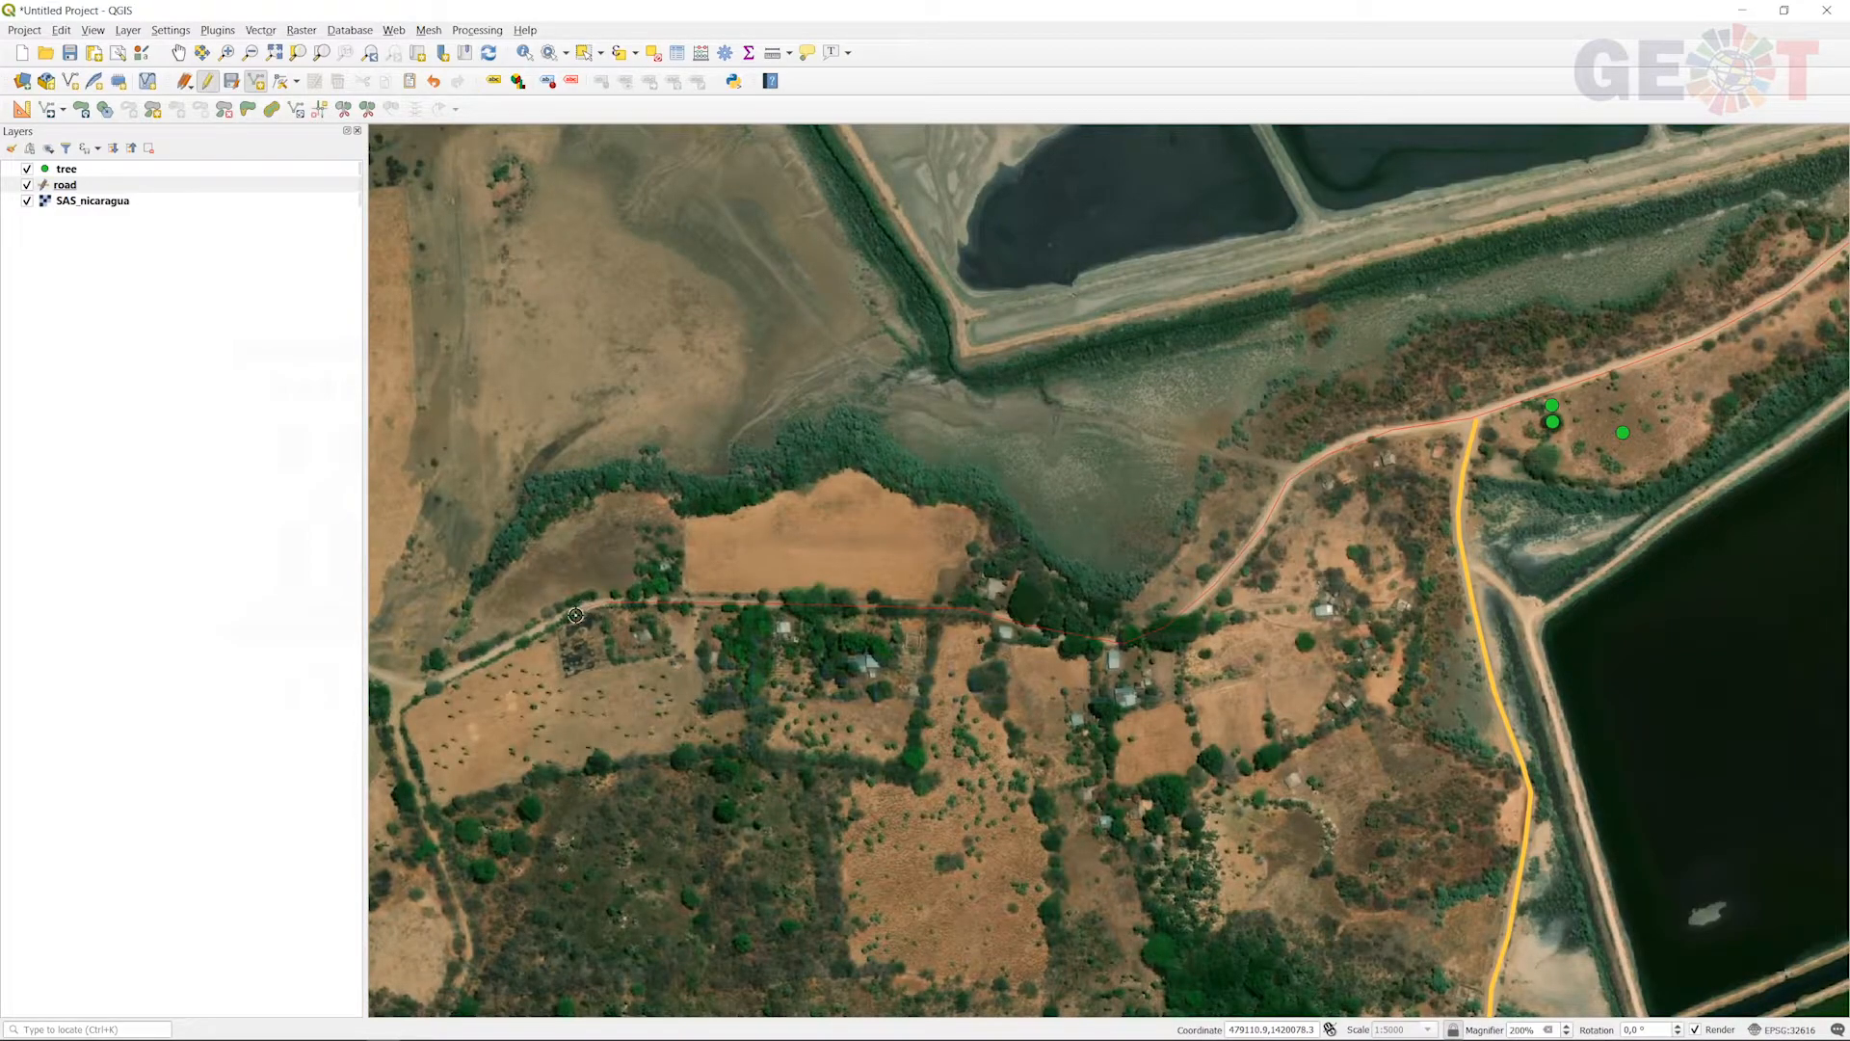
{"action": "right_click", "coordinate": [402, 699]}
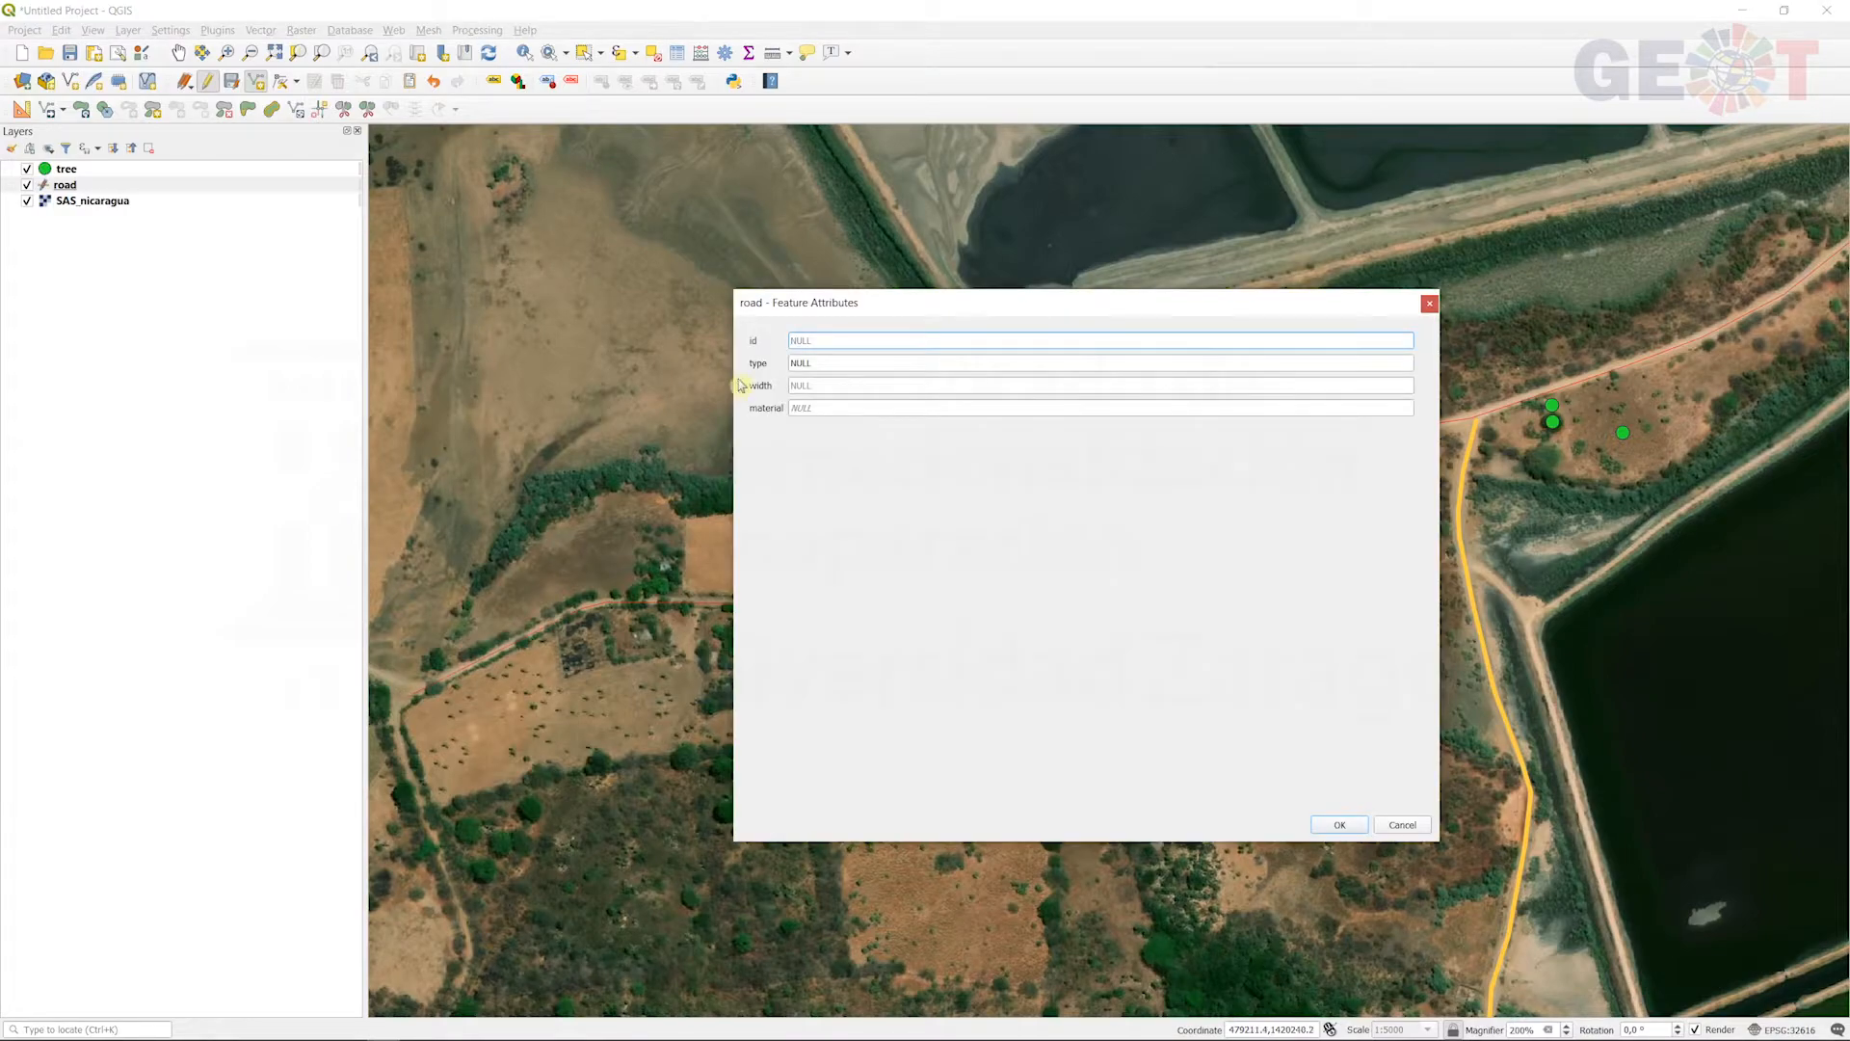
{"action": "left_click", "coordinate": [835, 363]}
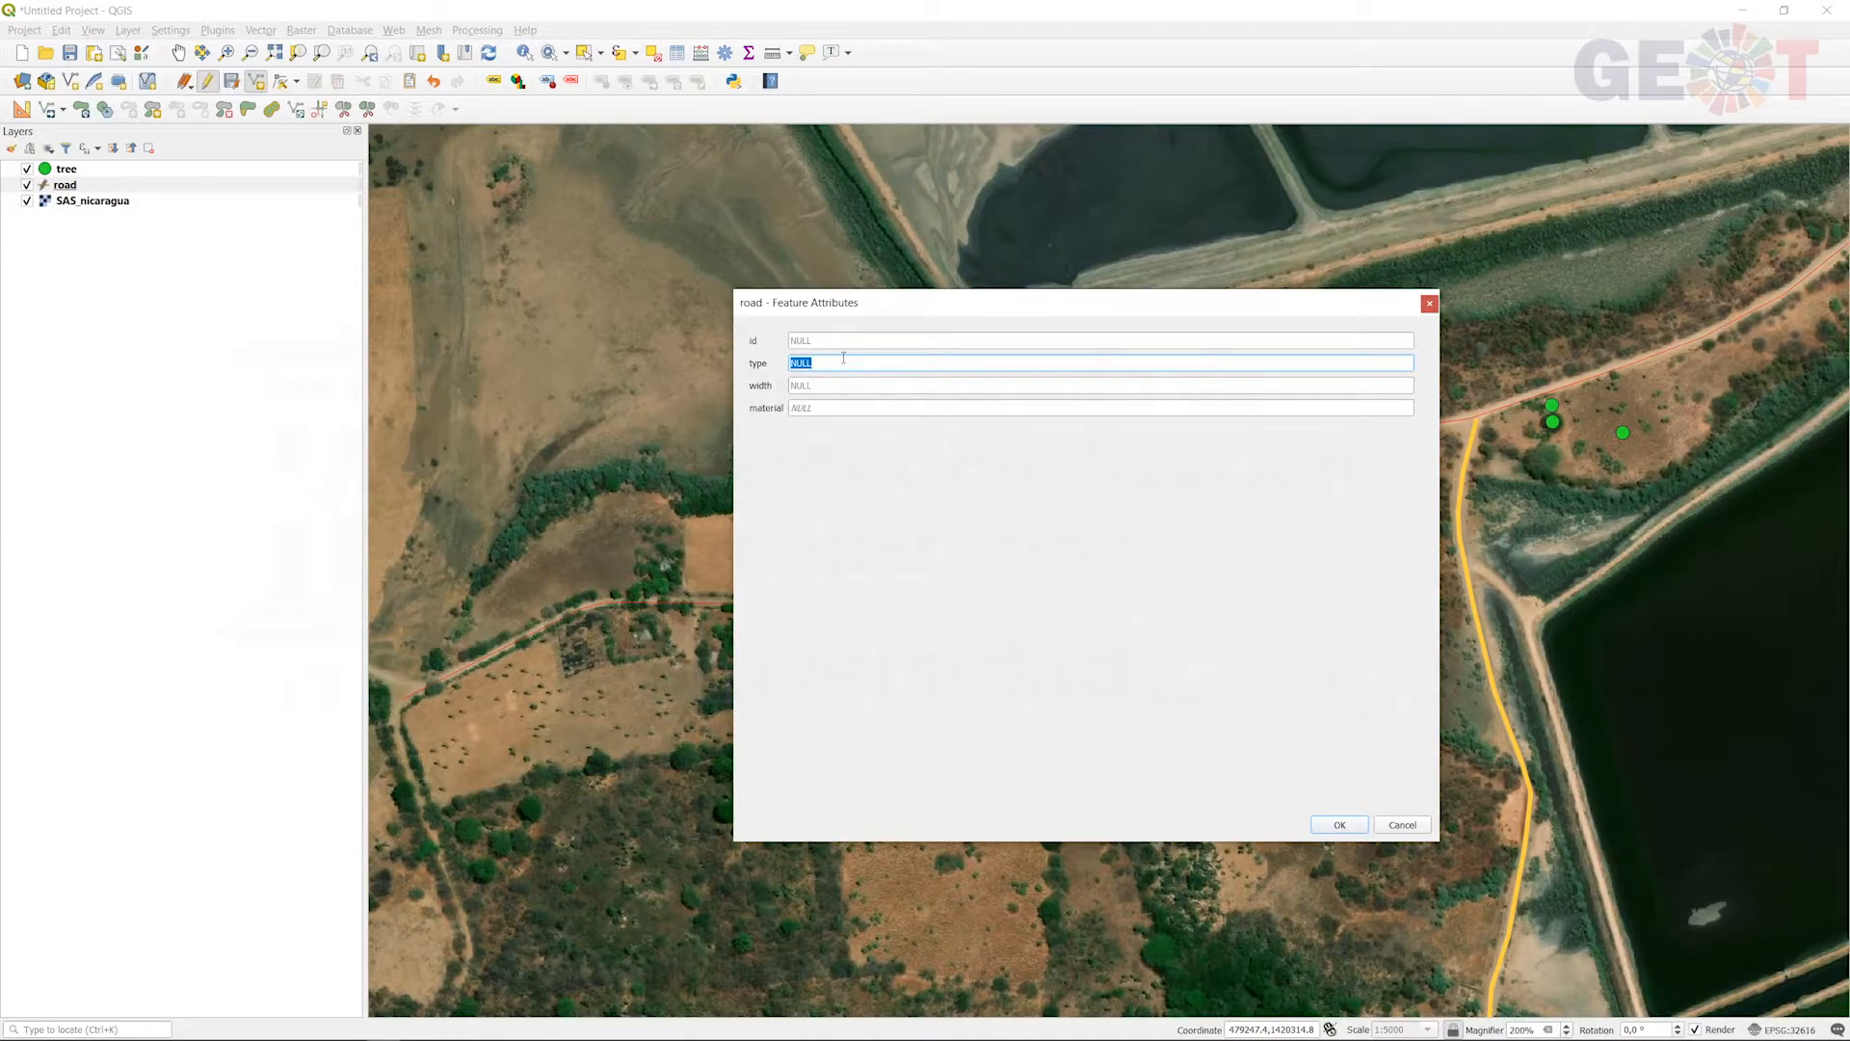
{"action": "type", "text": "road"}
{"action": "left_click", "coordinate": [824, 390]}
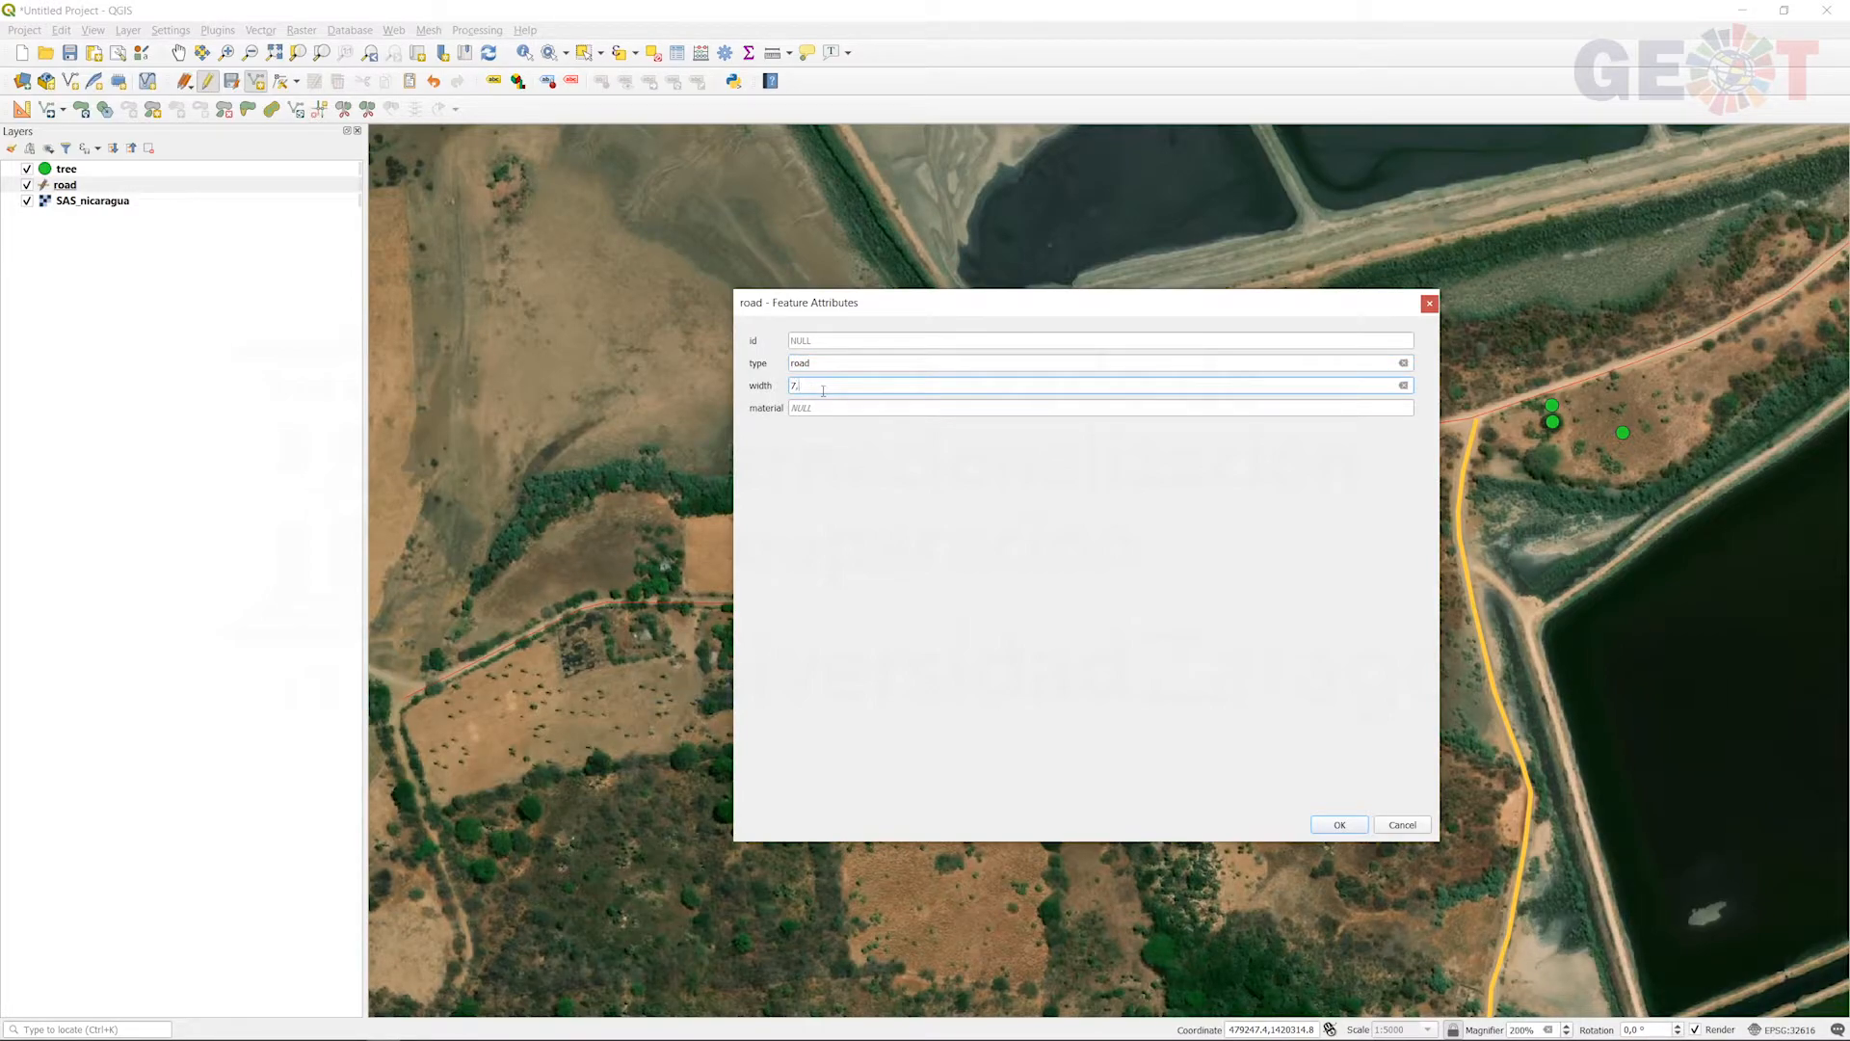
{"action": "type", "text": "asphalt"}
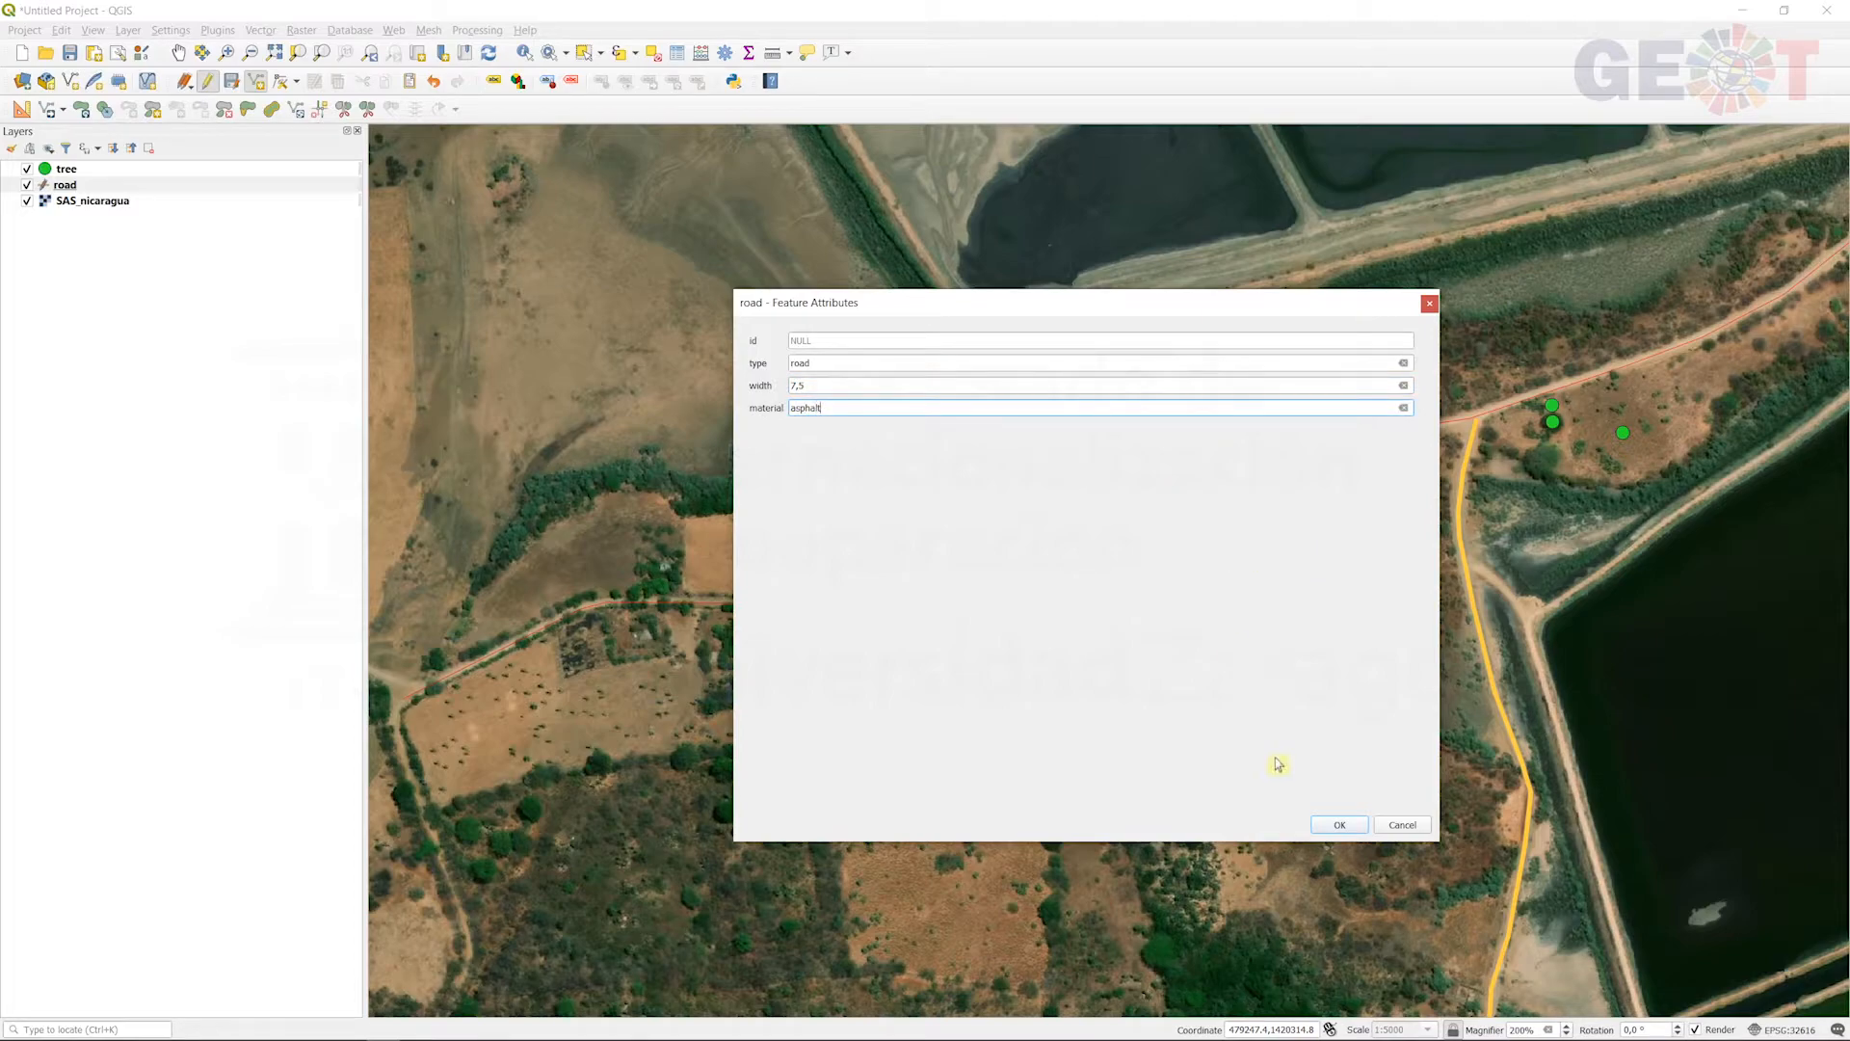
{"action": "left_click", "coordinate": [1335, 824]}
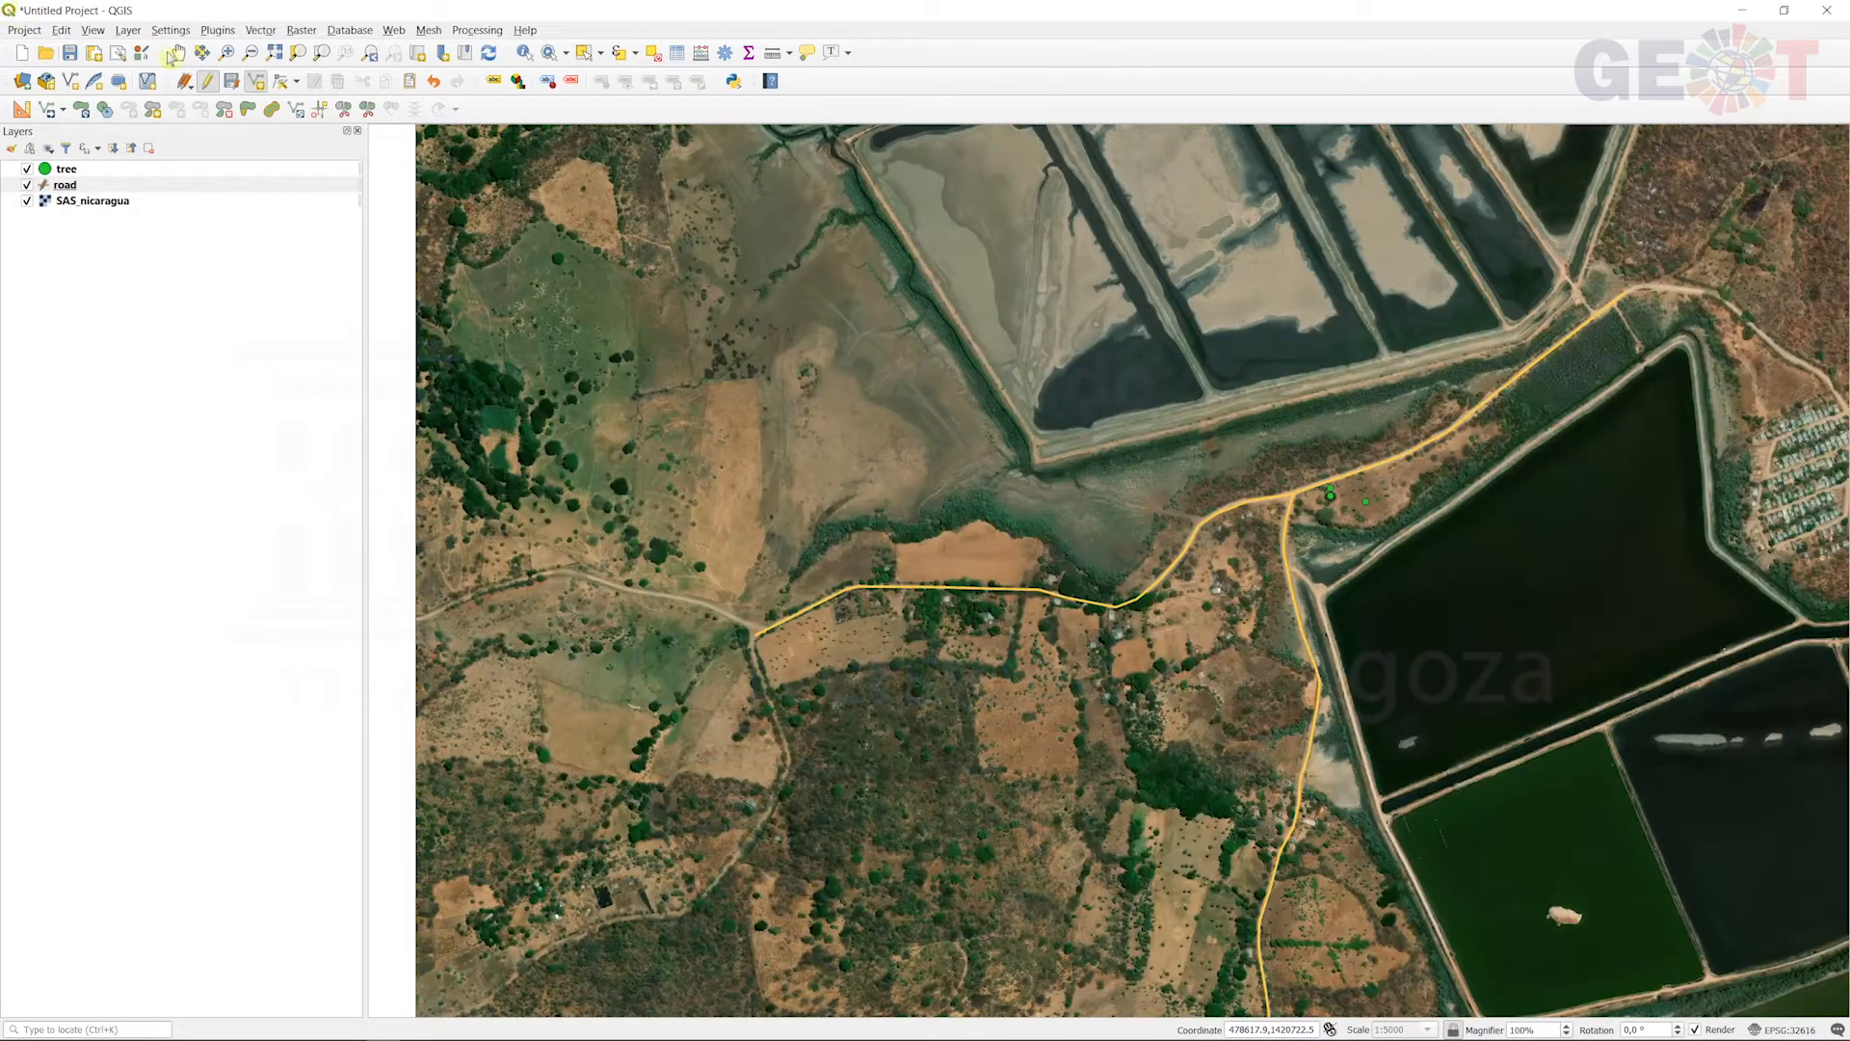
Step: Move the first road's north end vertex onto the second road line at their junction to close the gap
{"action": "left_click", "coordinate": [175, 53]}
{"action": "scroll", "coordinate": [1327, 501], "scroll_direction": "up", "scroll_amount": 2}
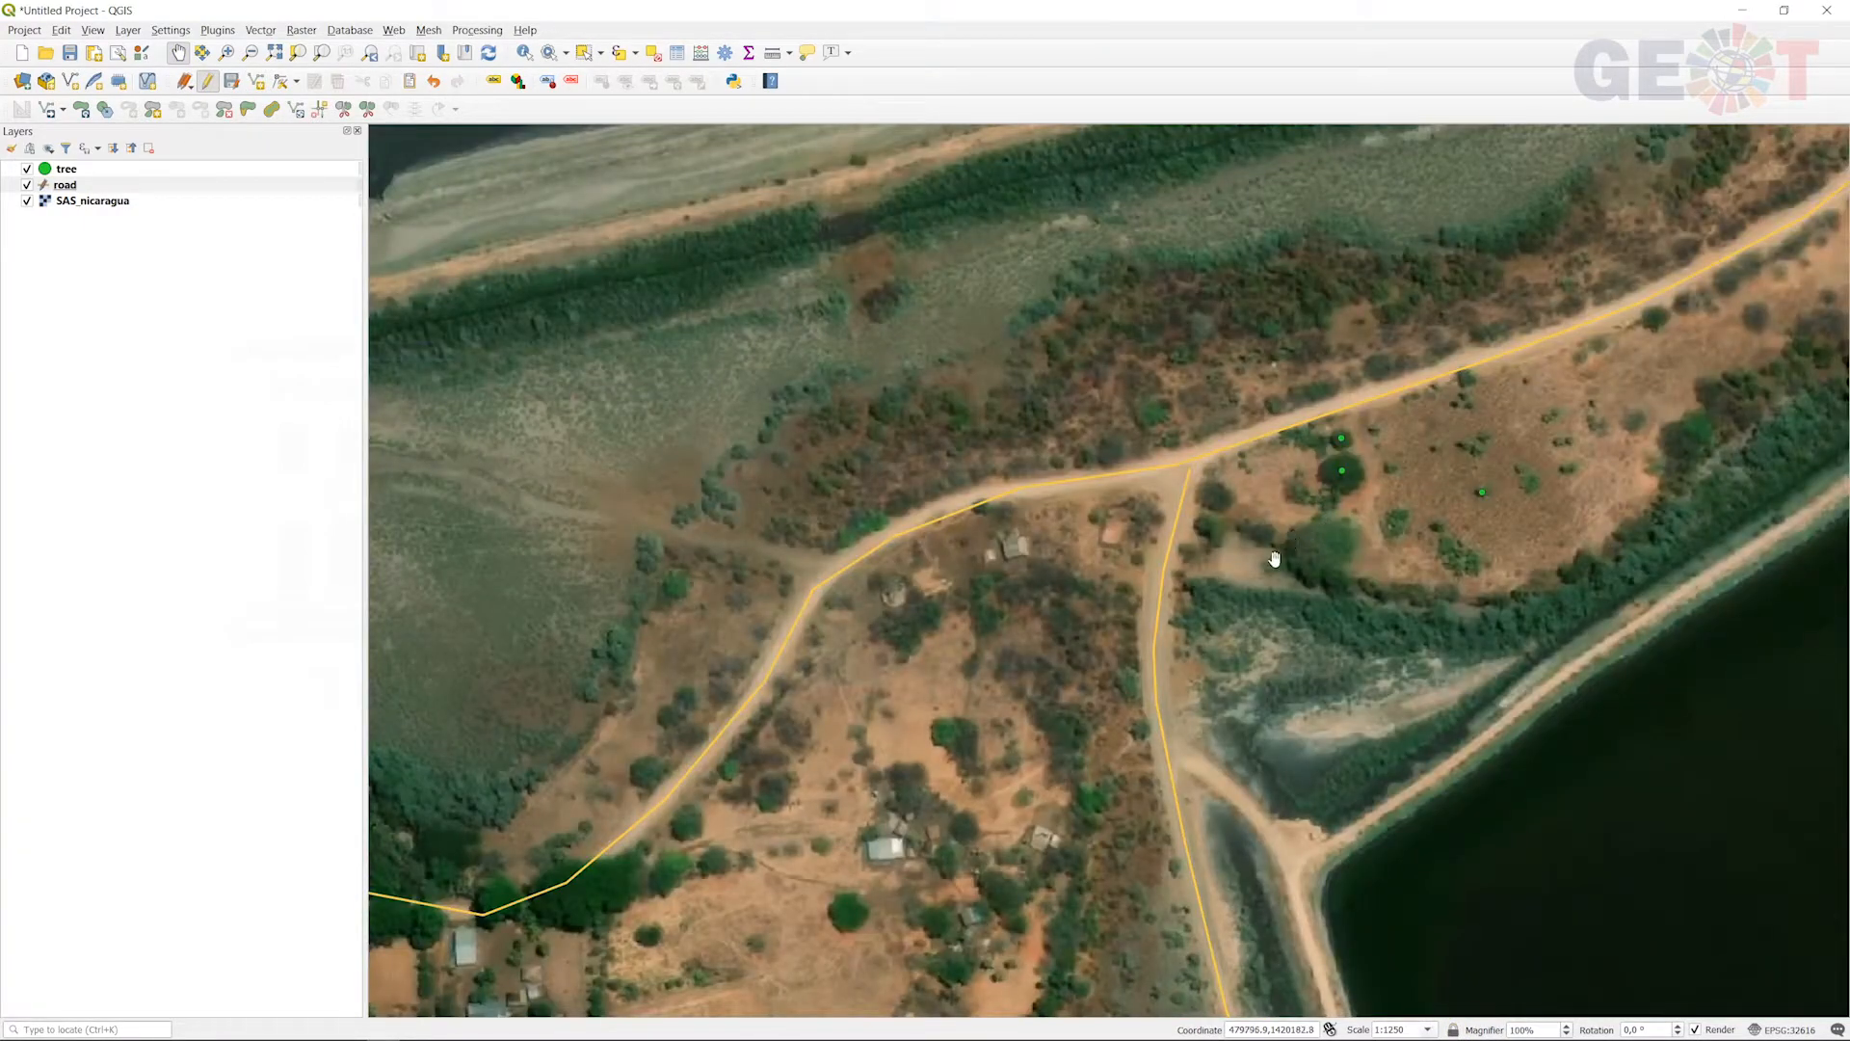
{"action": "scroll", "coordinate": [1274, 559], "scroll_direction": "up", "scroll_amount": 1}
{"action": "scroll", "coordinate": [1187, 416], "scroll_direction": "up", "scroll_amount": 1}
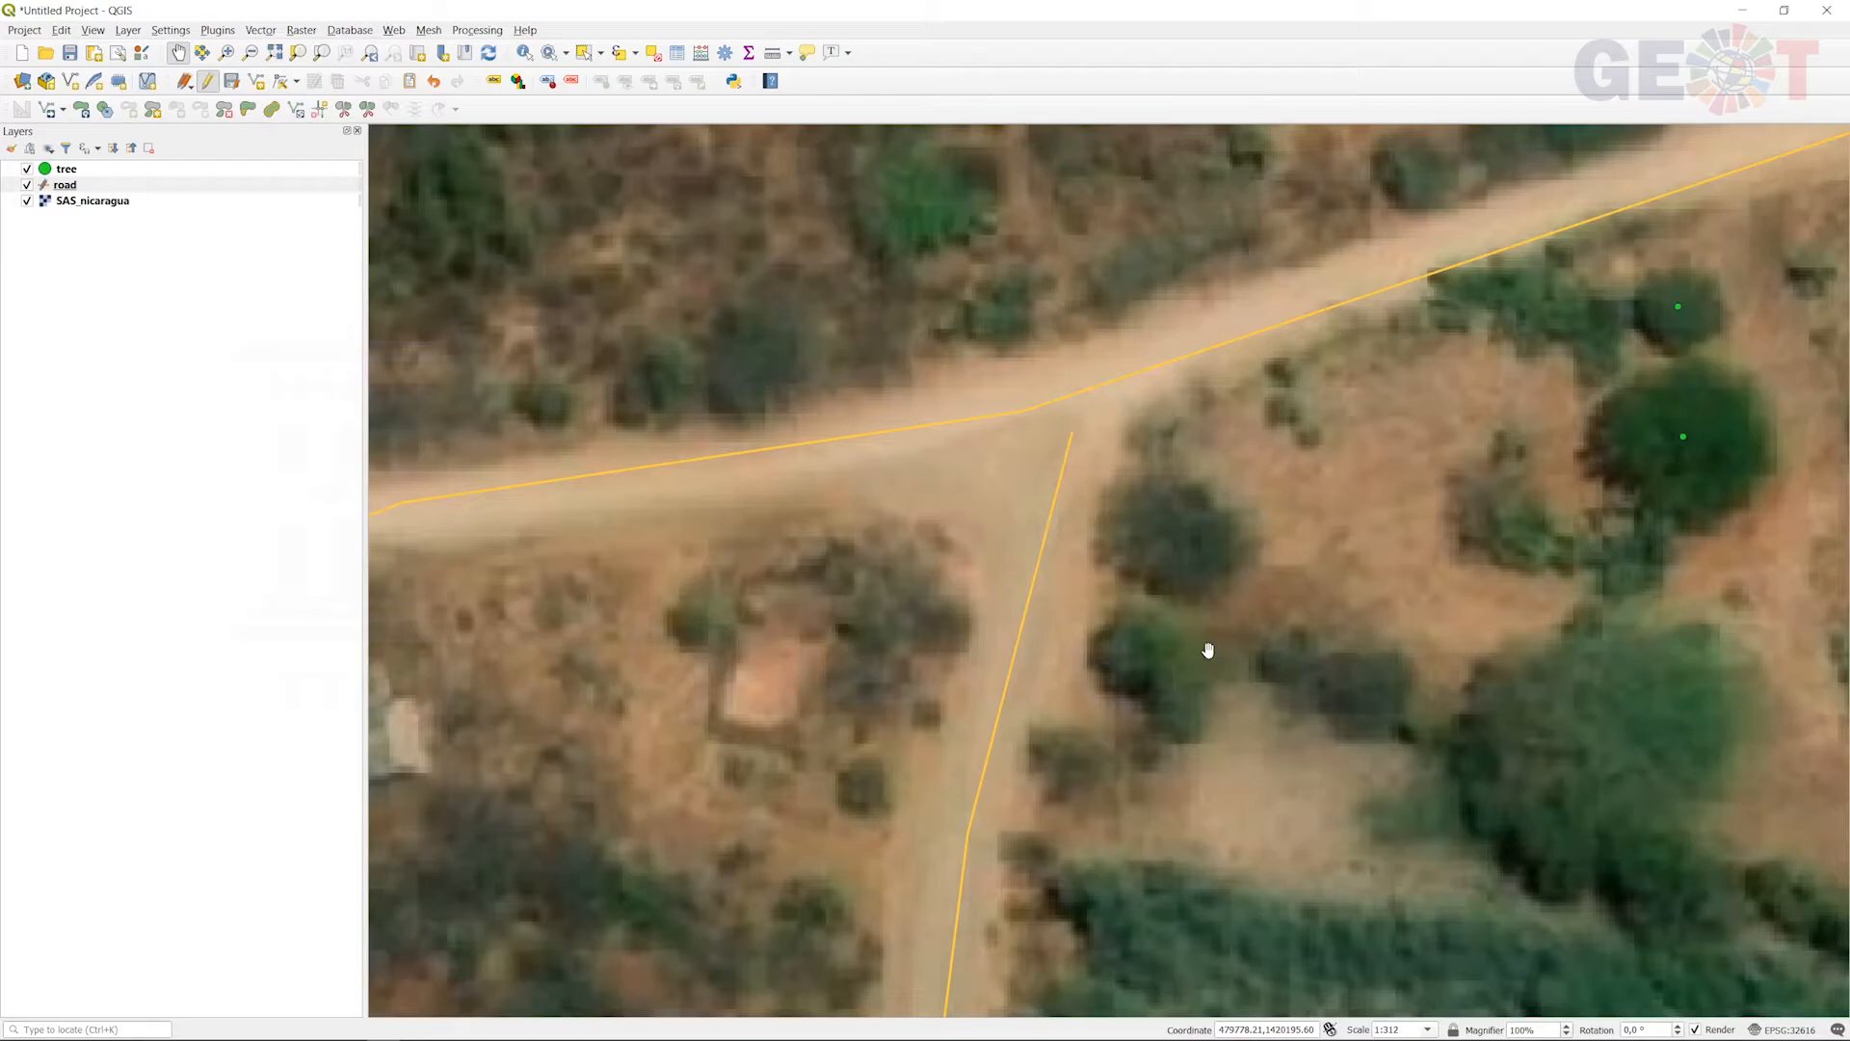
{"action": "scroll", "coordinate": [1209, 650], "scroll_direction": "down", "scroll_amount": 1}
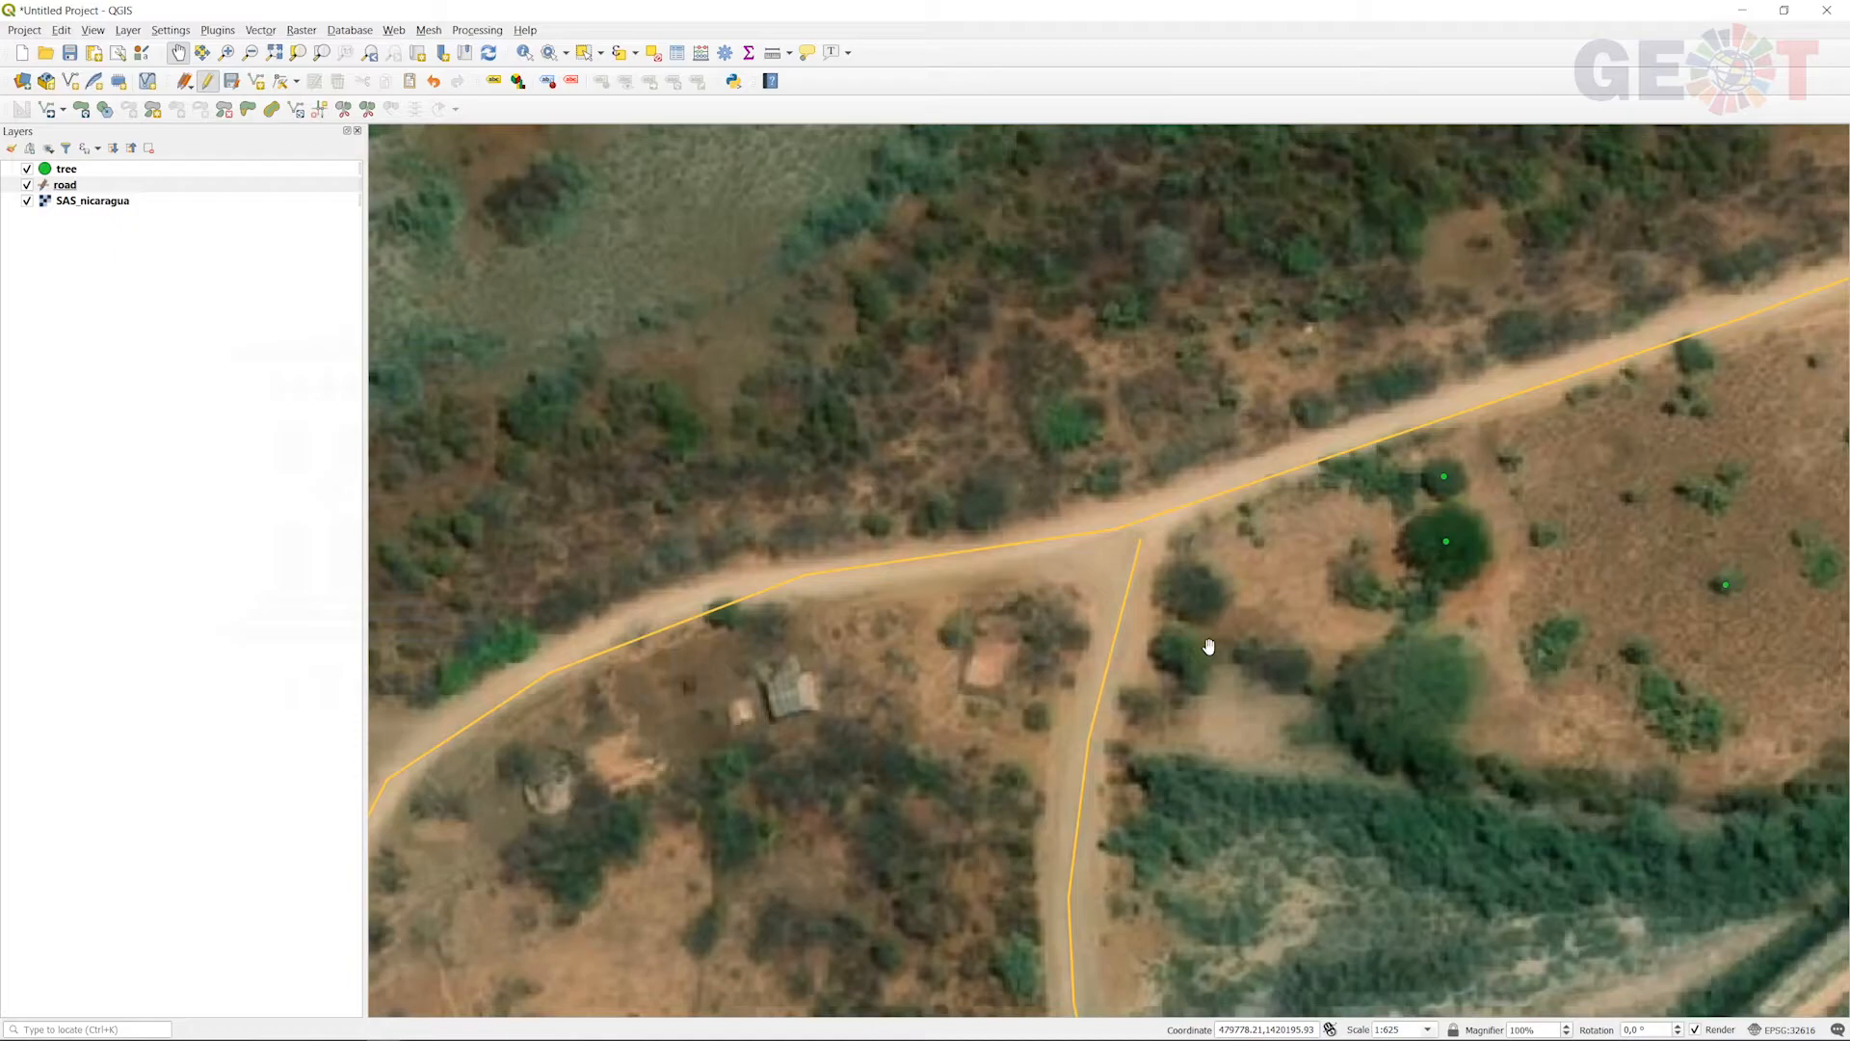
{"action": "left_click", "coordinate": [280, 81]}
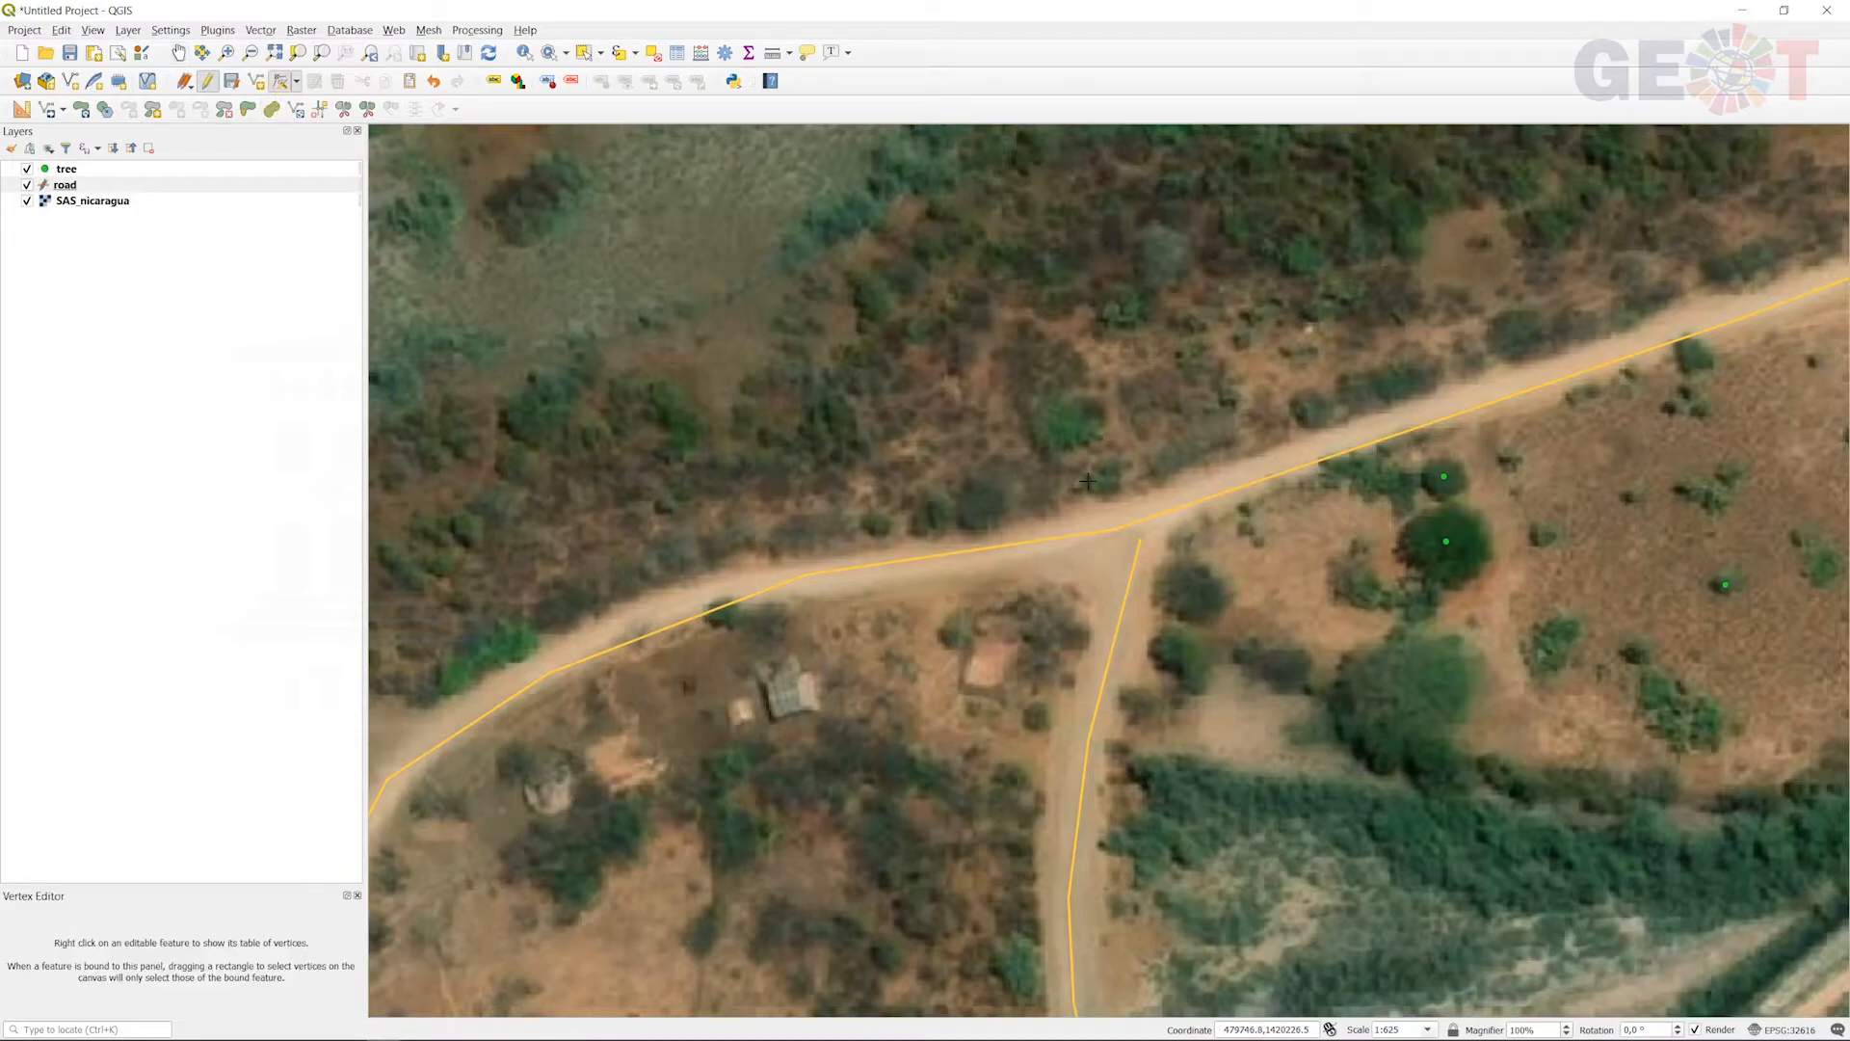
{"action": "scroll", "coordinate": [1099, 485], "scroll_direction": "up", "scroll_amount": 2}
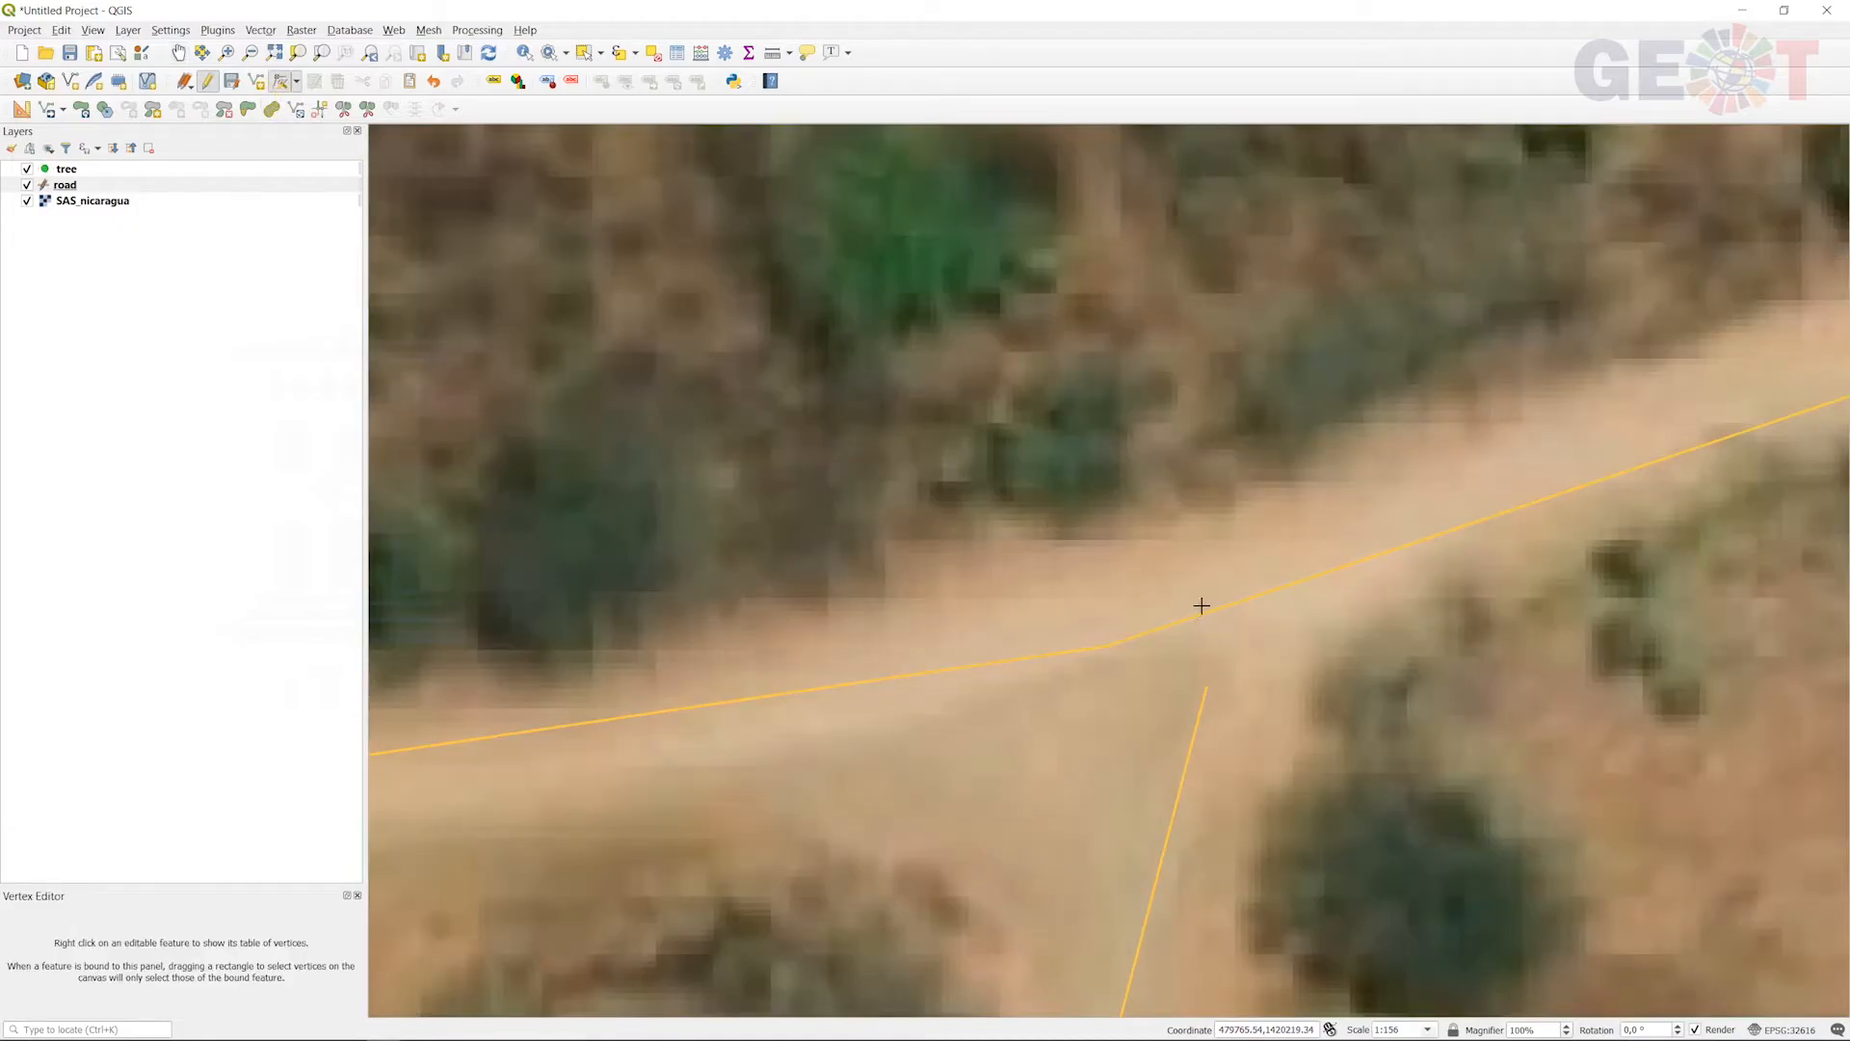
{"action": "left_click", "coordinate": [1201, 609]}
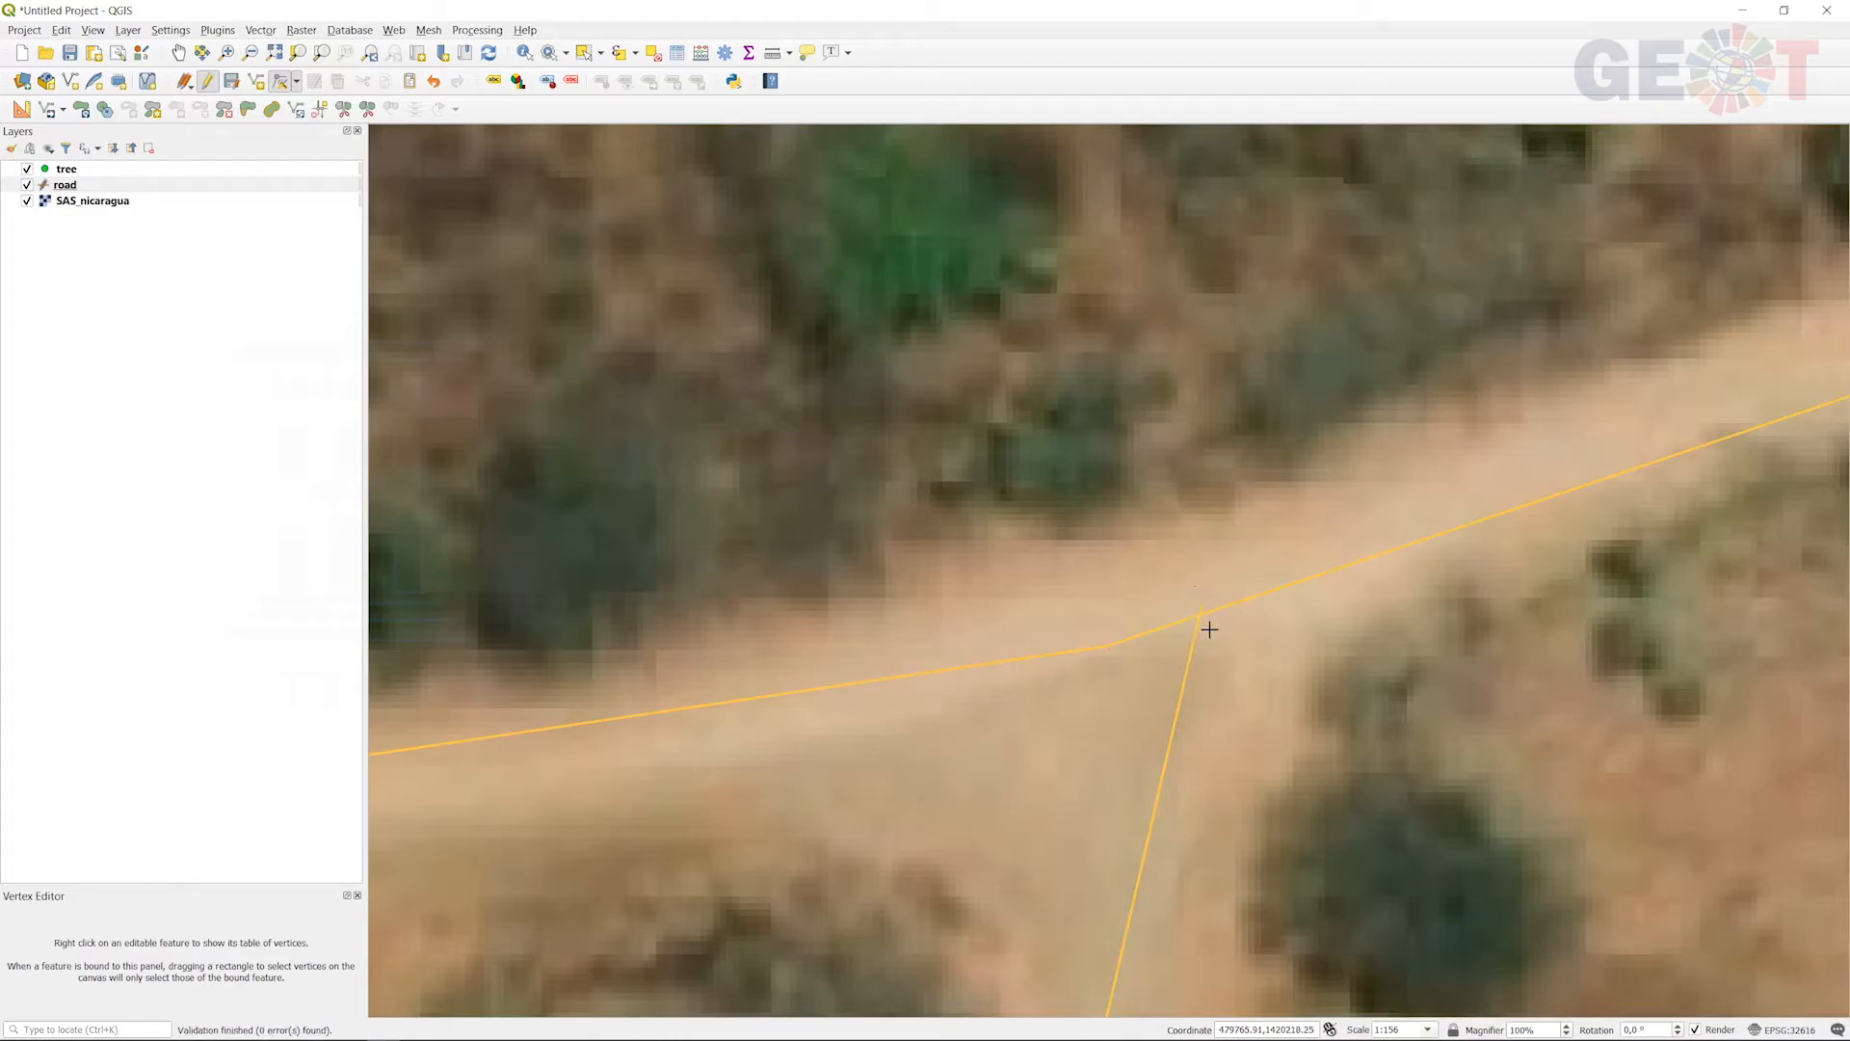
{"action": "scroll", "coordinate": [1204, 616], "scroll_direction": "up", "scroll_amount": 3}
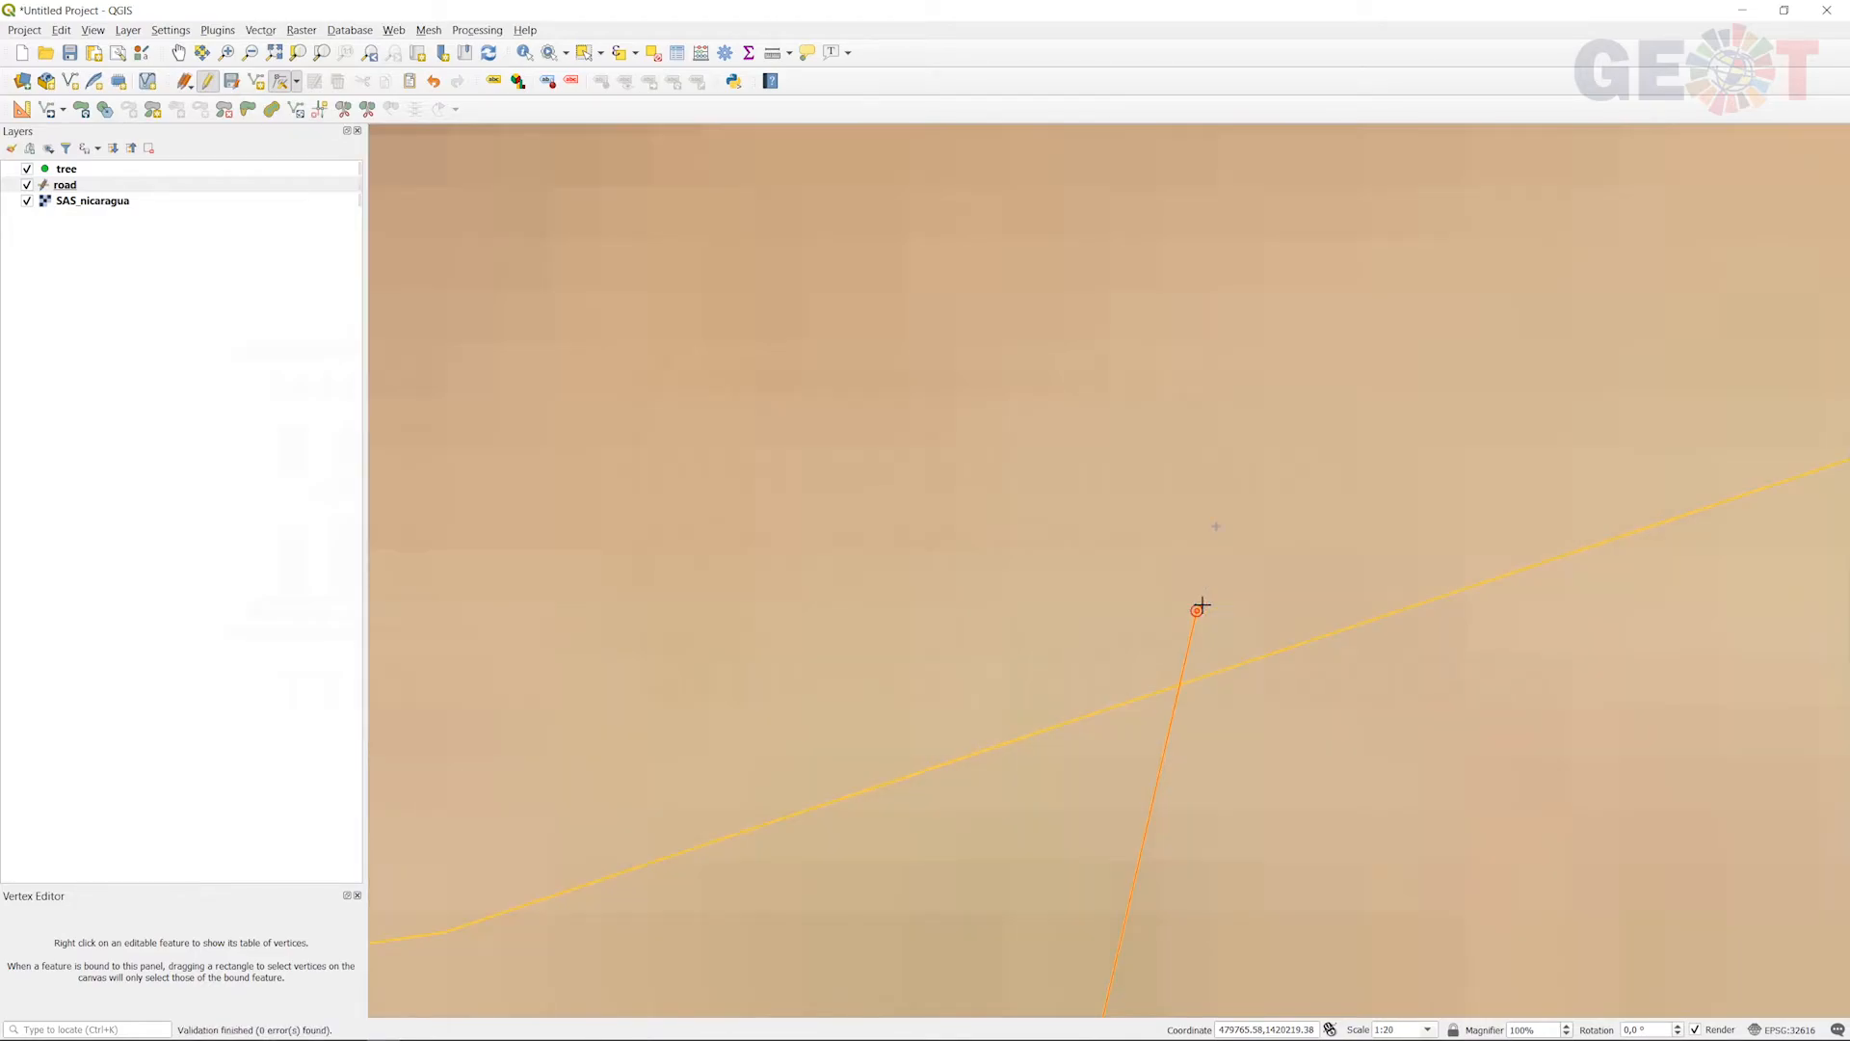
{"action": "scroll", "coordinate": [1200, 605], "scroll_direction": "down", "scroll_amount": 4}
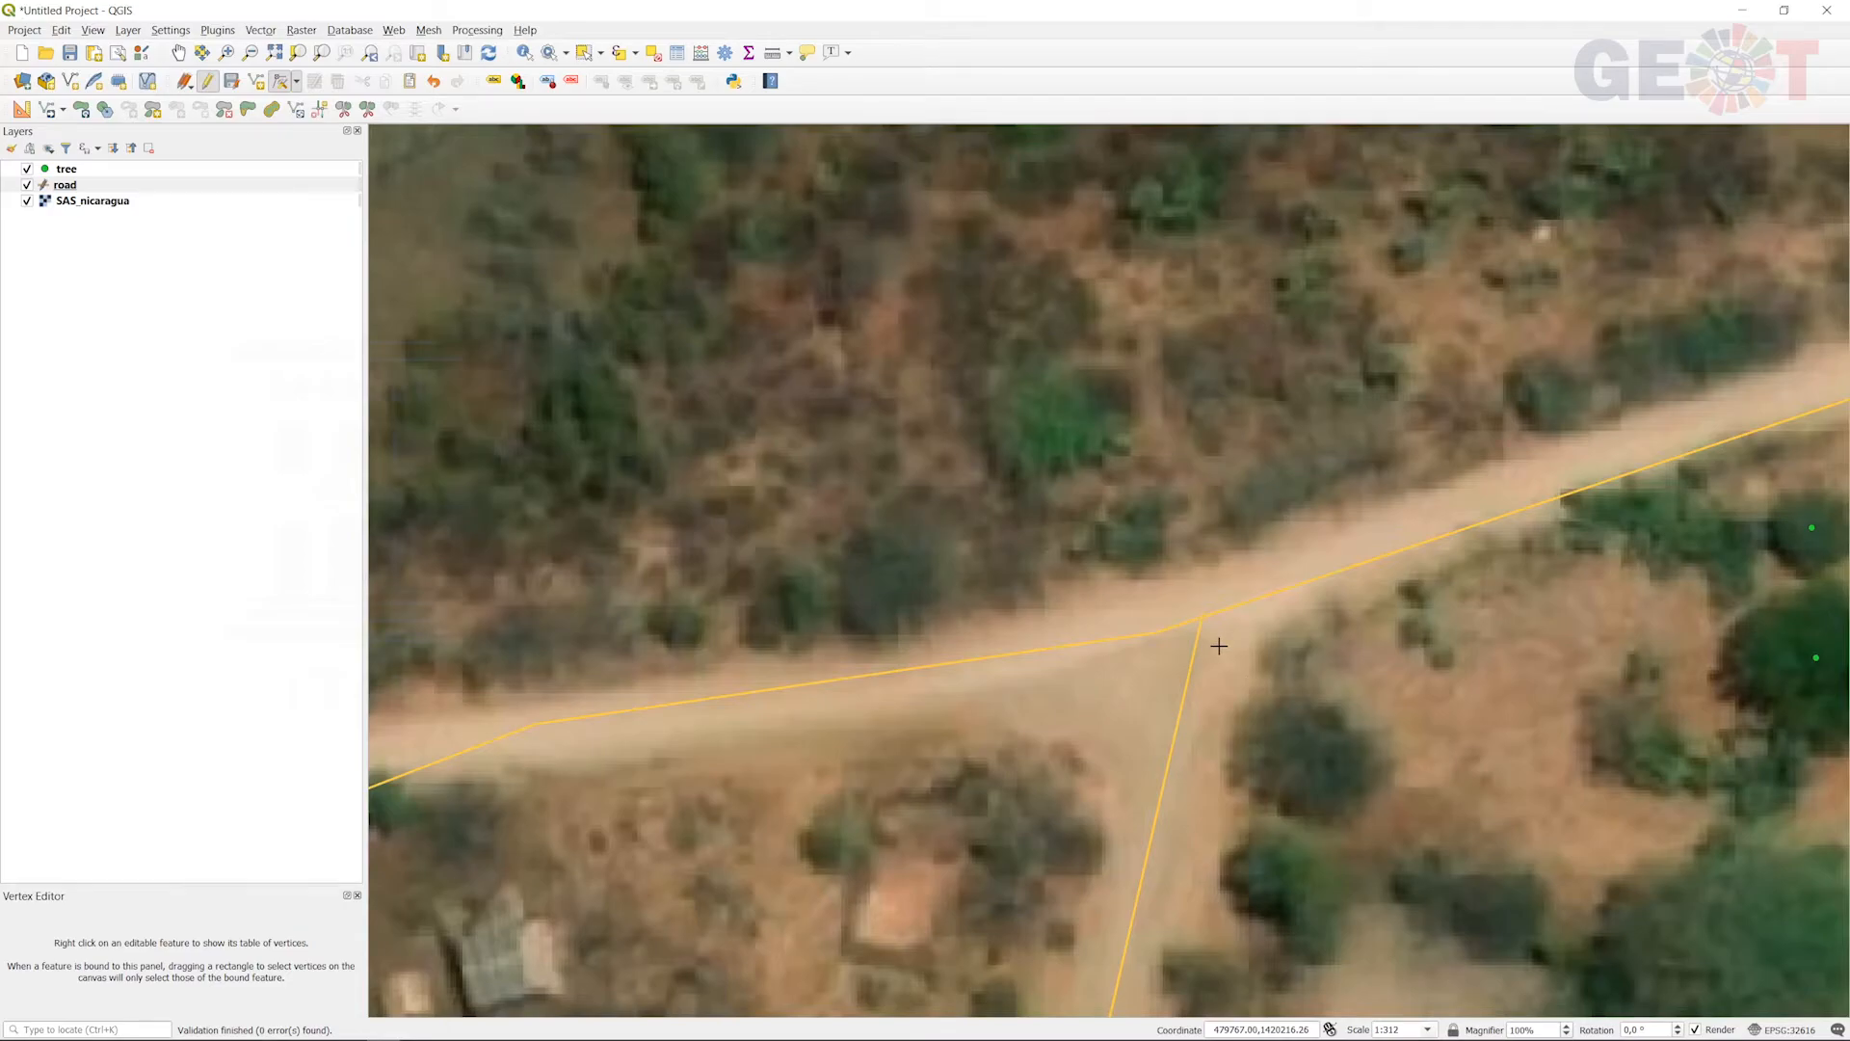
{"action": "scroll", "coordinate": [1219, 645], "scroll_direction": "down", "scroll_amount": 1}
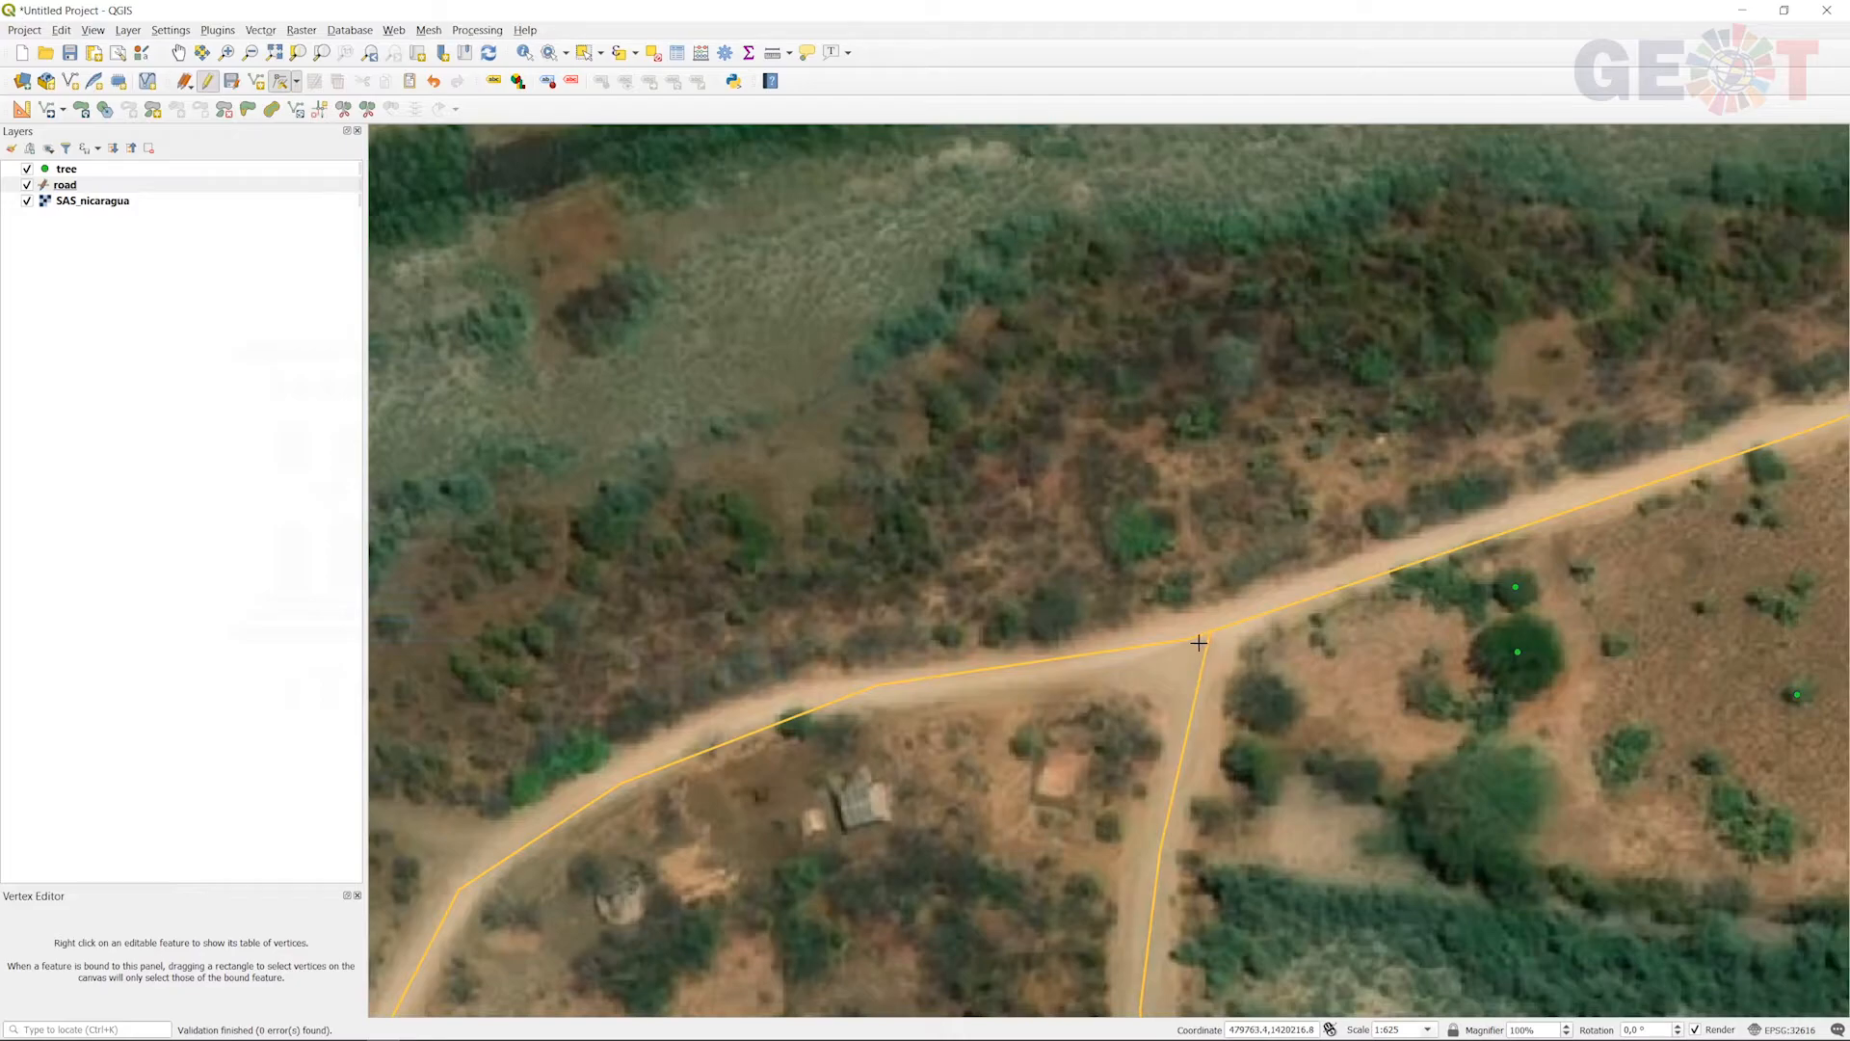
Step: Enable project snapping with Advanced Configuration and turn it on for the road layer only
{"action": "left_click", "coordinate": [33, 32]}
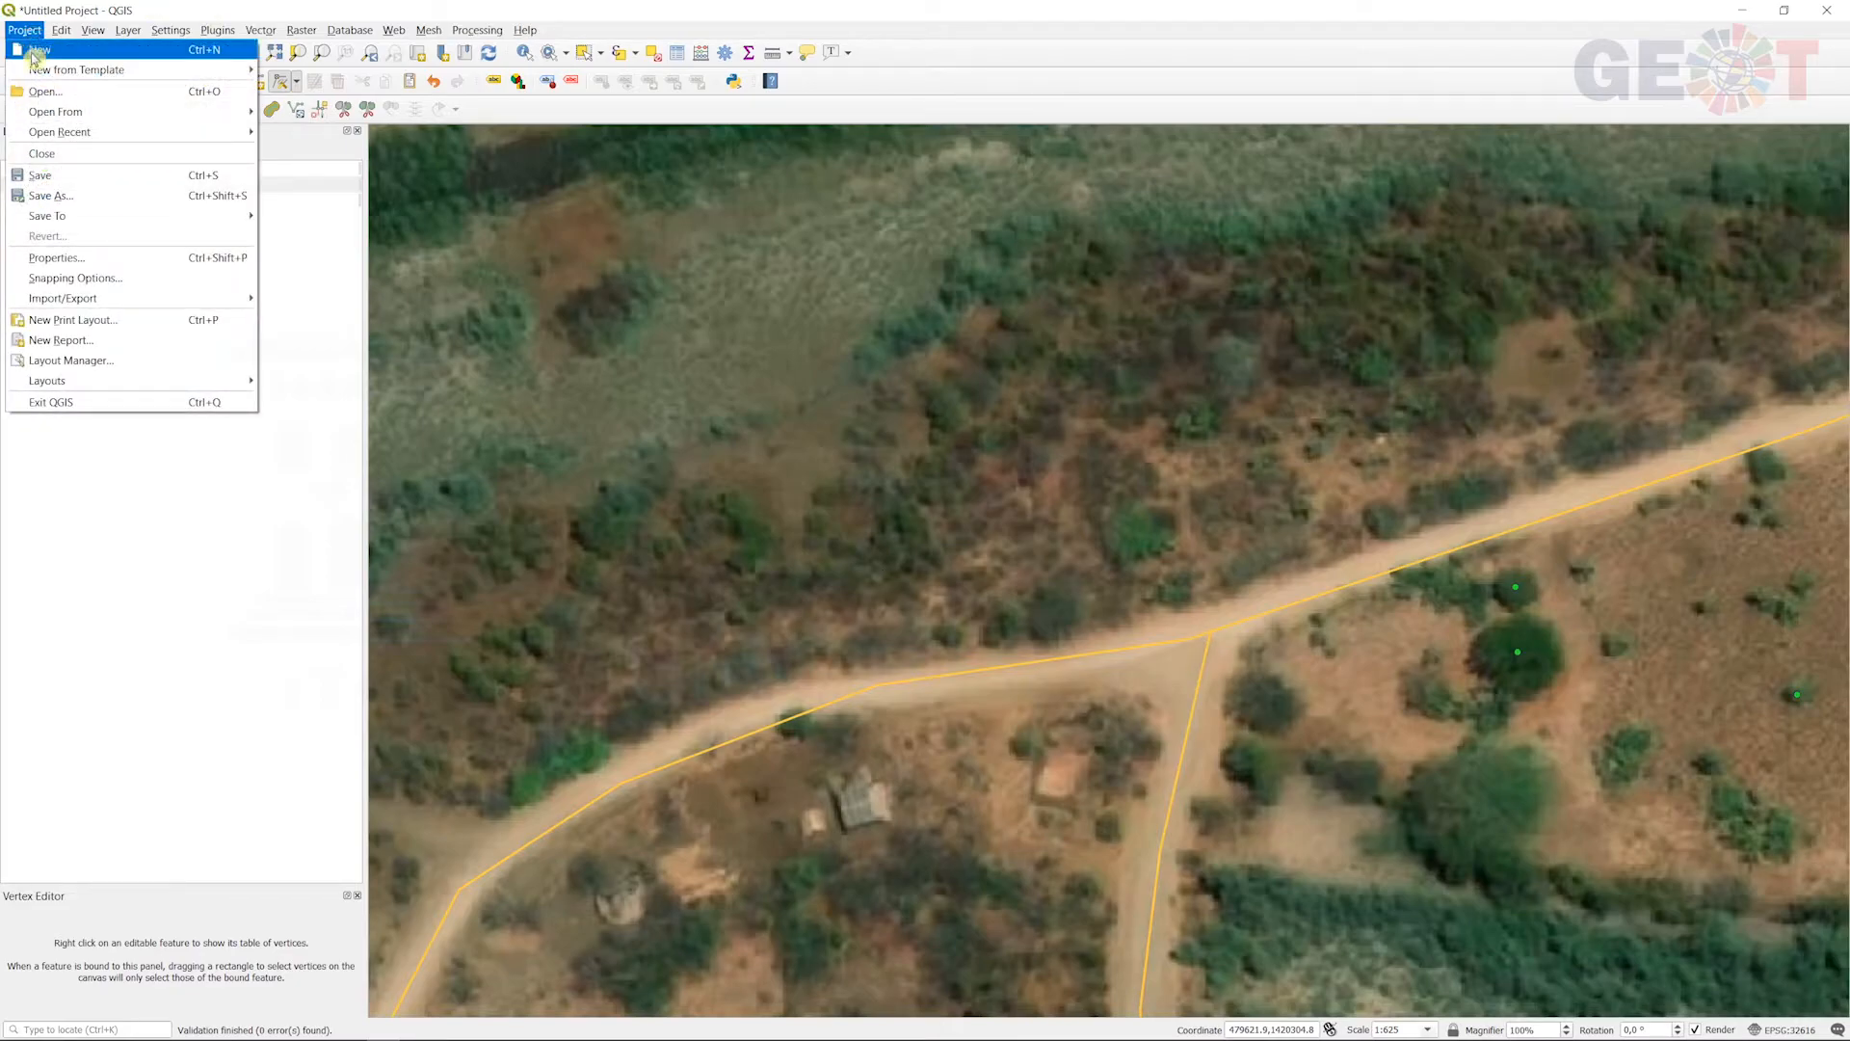
{"action": "left_click", "coordinate": [166, 284]}
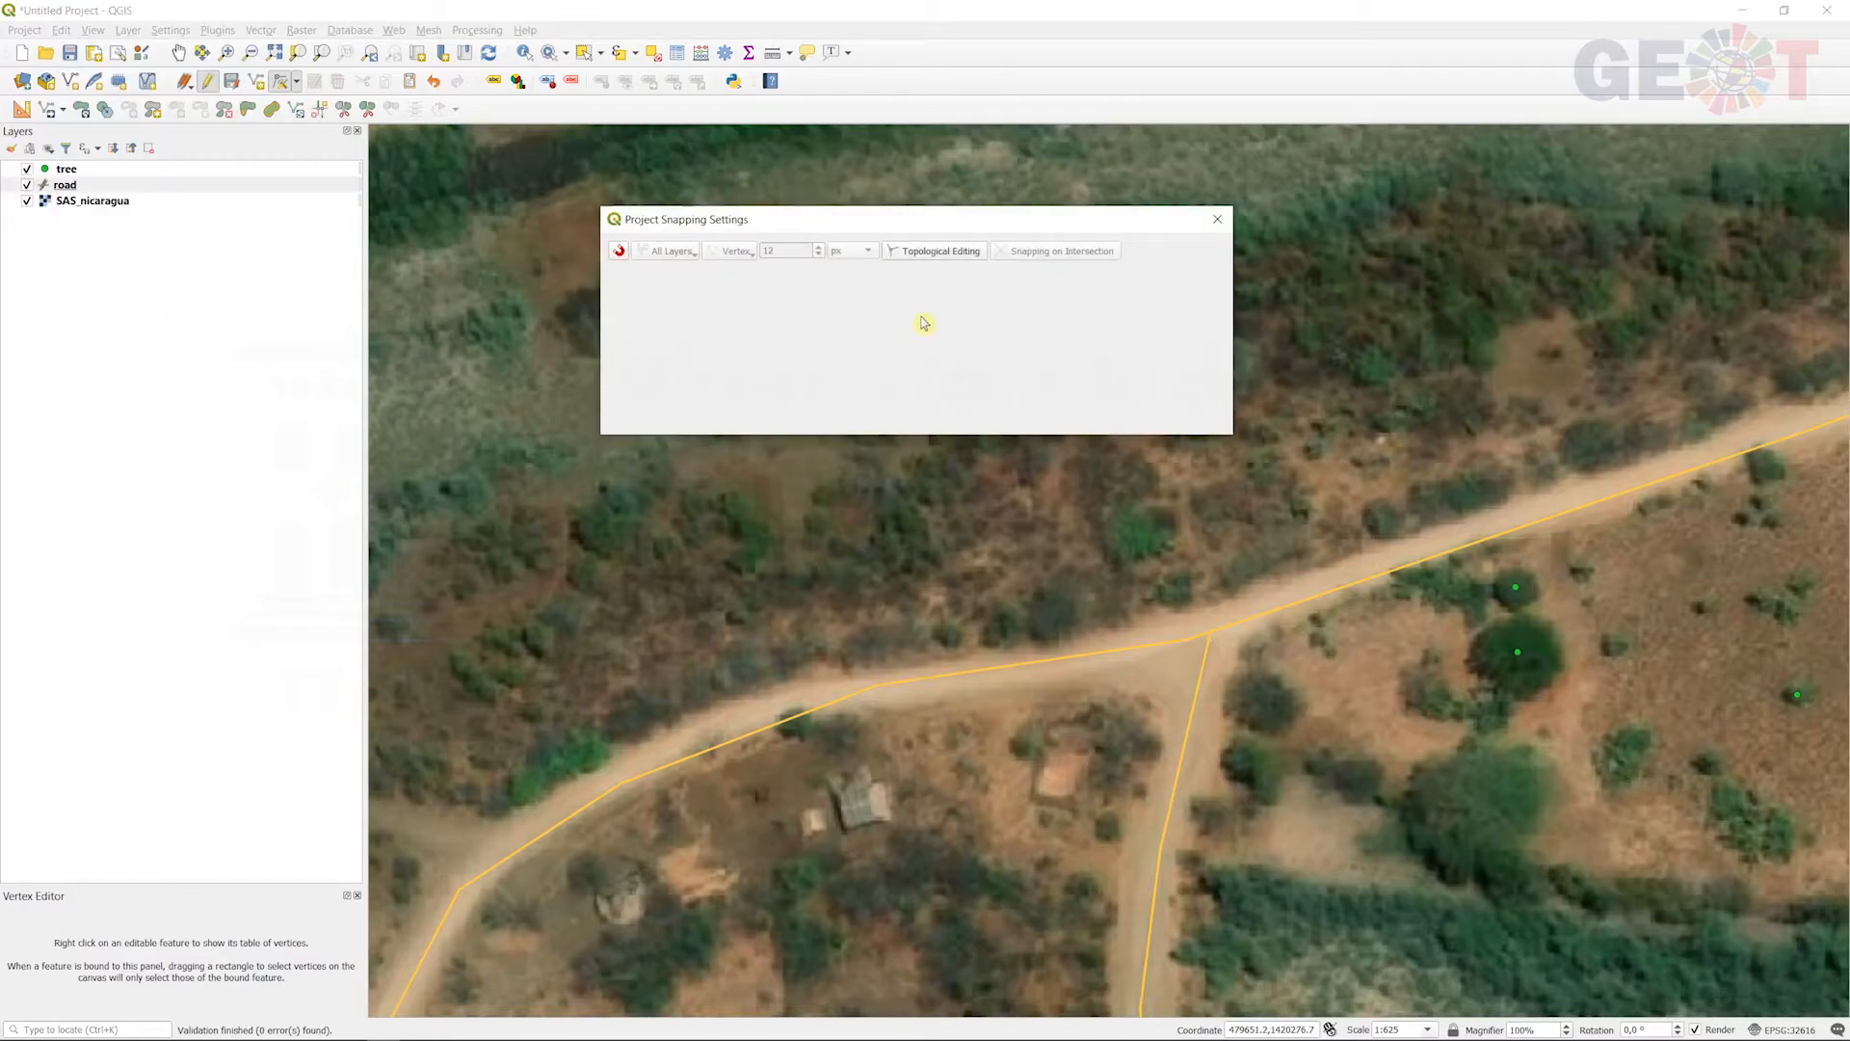
{"action": "left_click", "coordinate": [620, 253]}
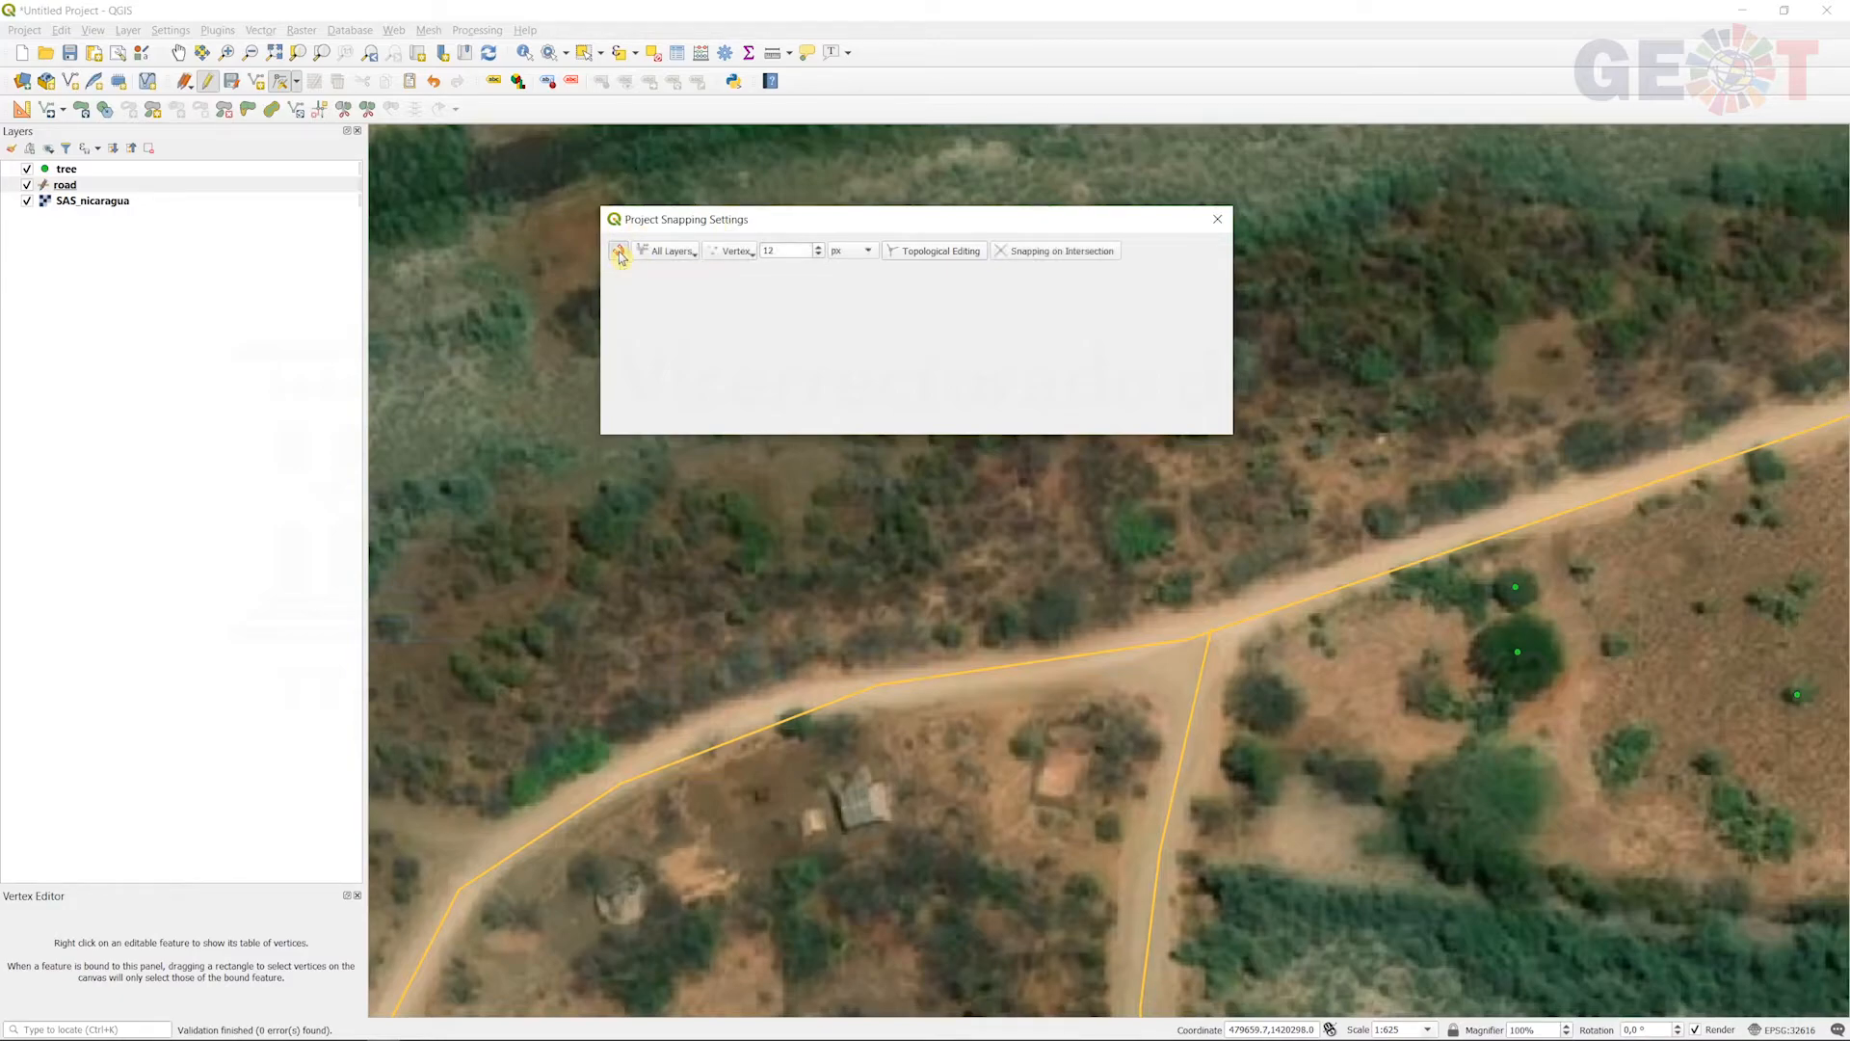
{"action": "left_click", "coordinate": [687, 258]}
{"action": "left_click", "coordinate": [704, 308]}
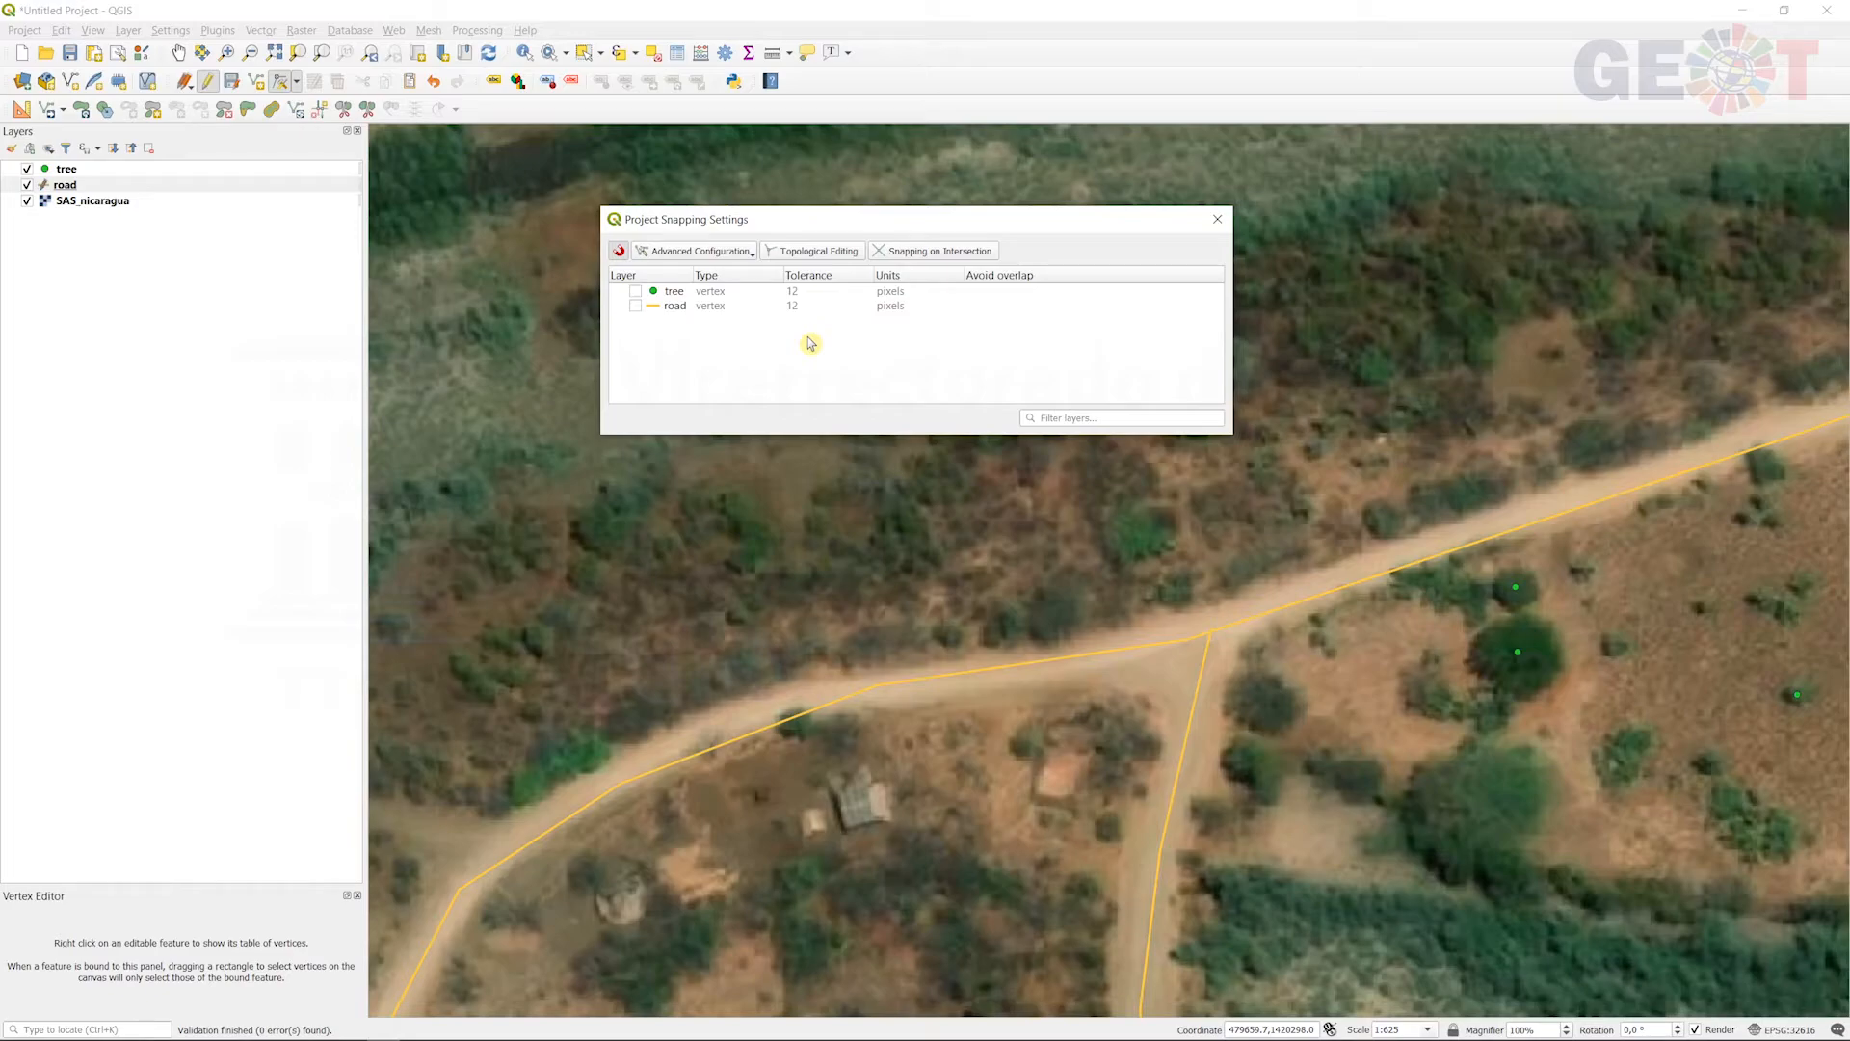
{"action": "left_click", "coordinate": [635, 307]}
{"action": "left_click", "coordinate": [808, 253]}
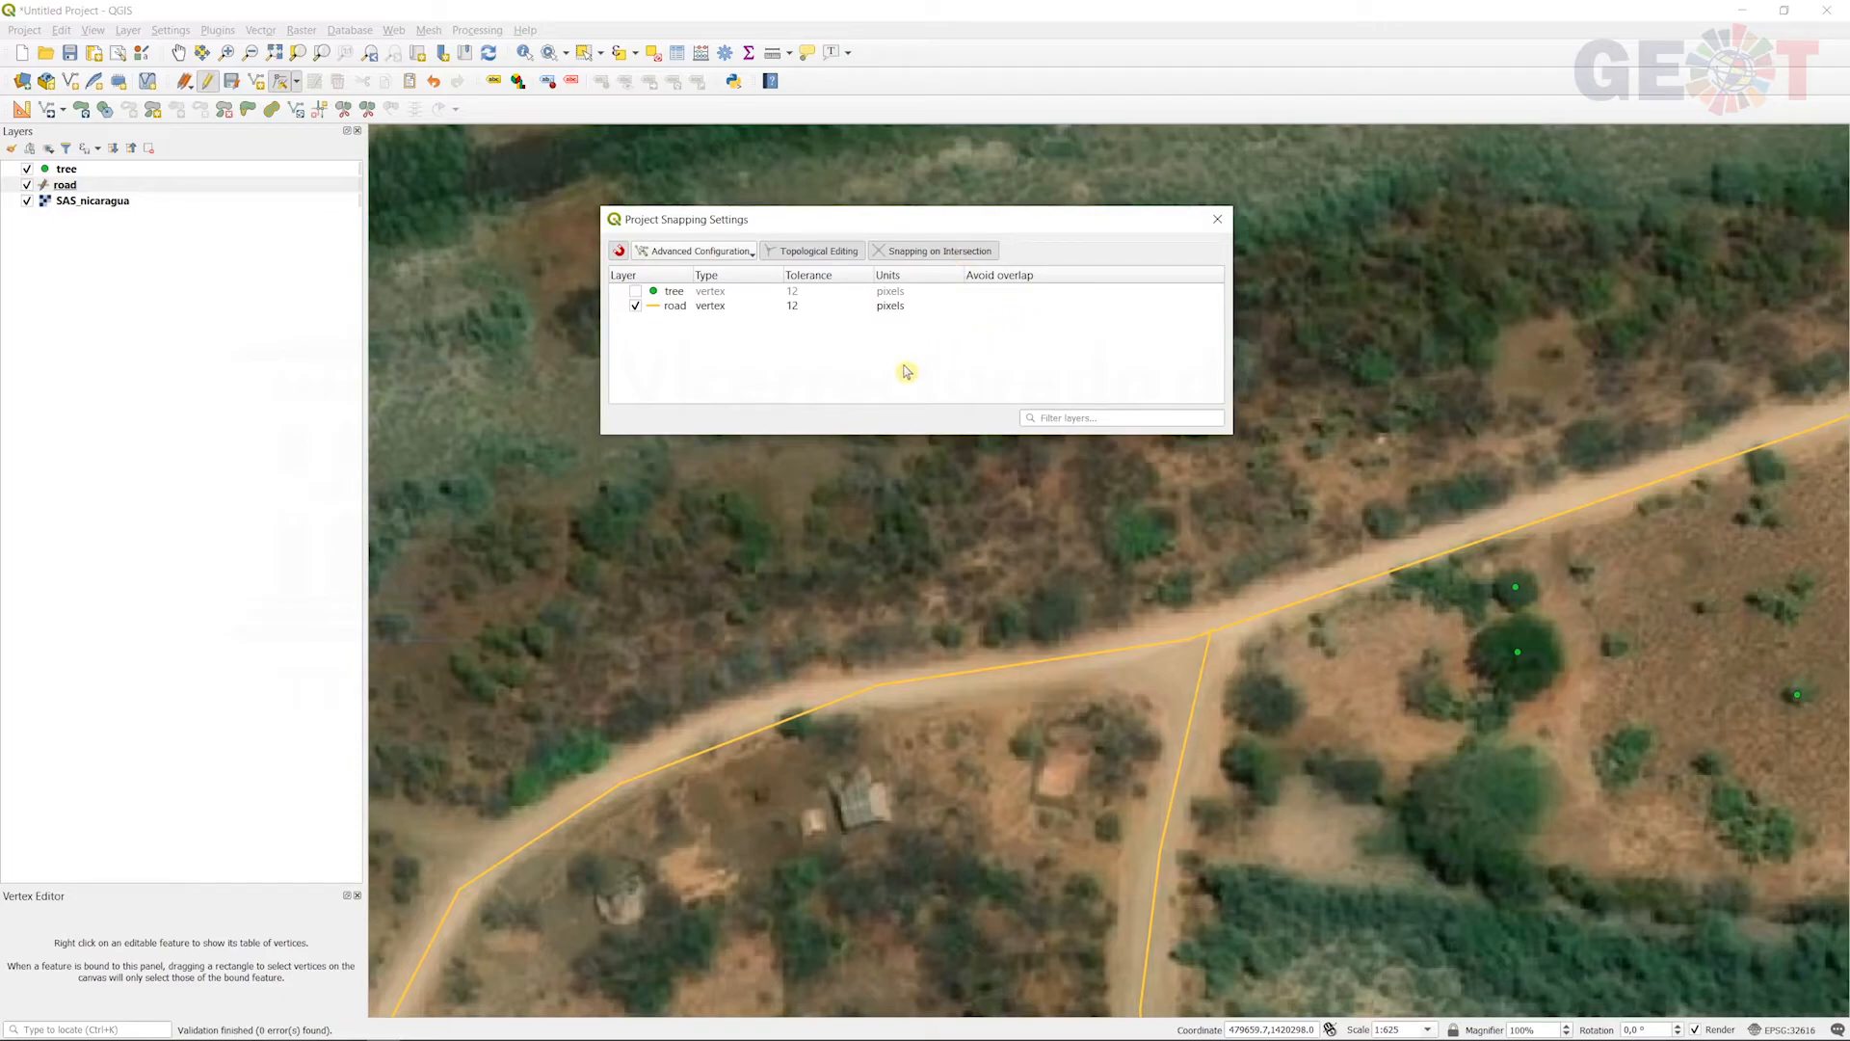
Step: Set the road layer's snapping tolerance to 10 meters, open its snapping type choices, and close the snapping settings
{"action": "left_click", "coordinate": [796, 347]}
{"action": "double_click", "coordinate": [804, 306]}
{"action": "type", "text": "10"}
{"action": "left_click", "coordinate": [923, 306]}
{"action": "left_click", "coordinate": [918, 309]}
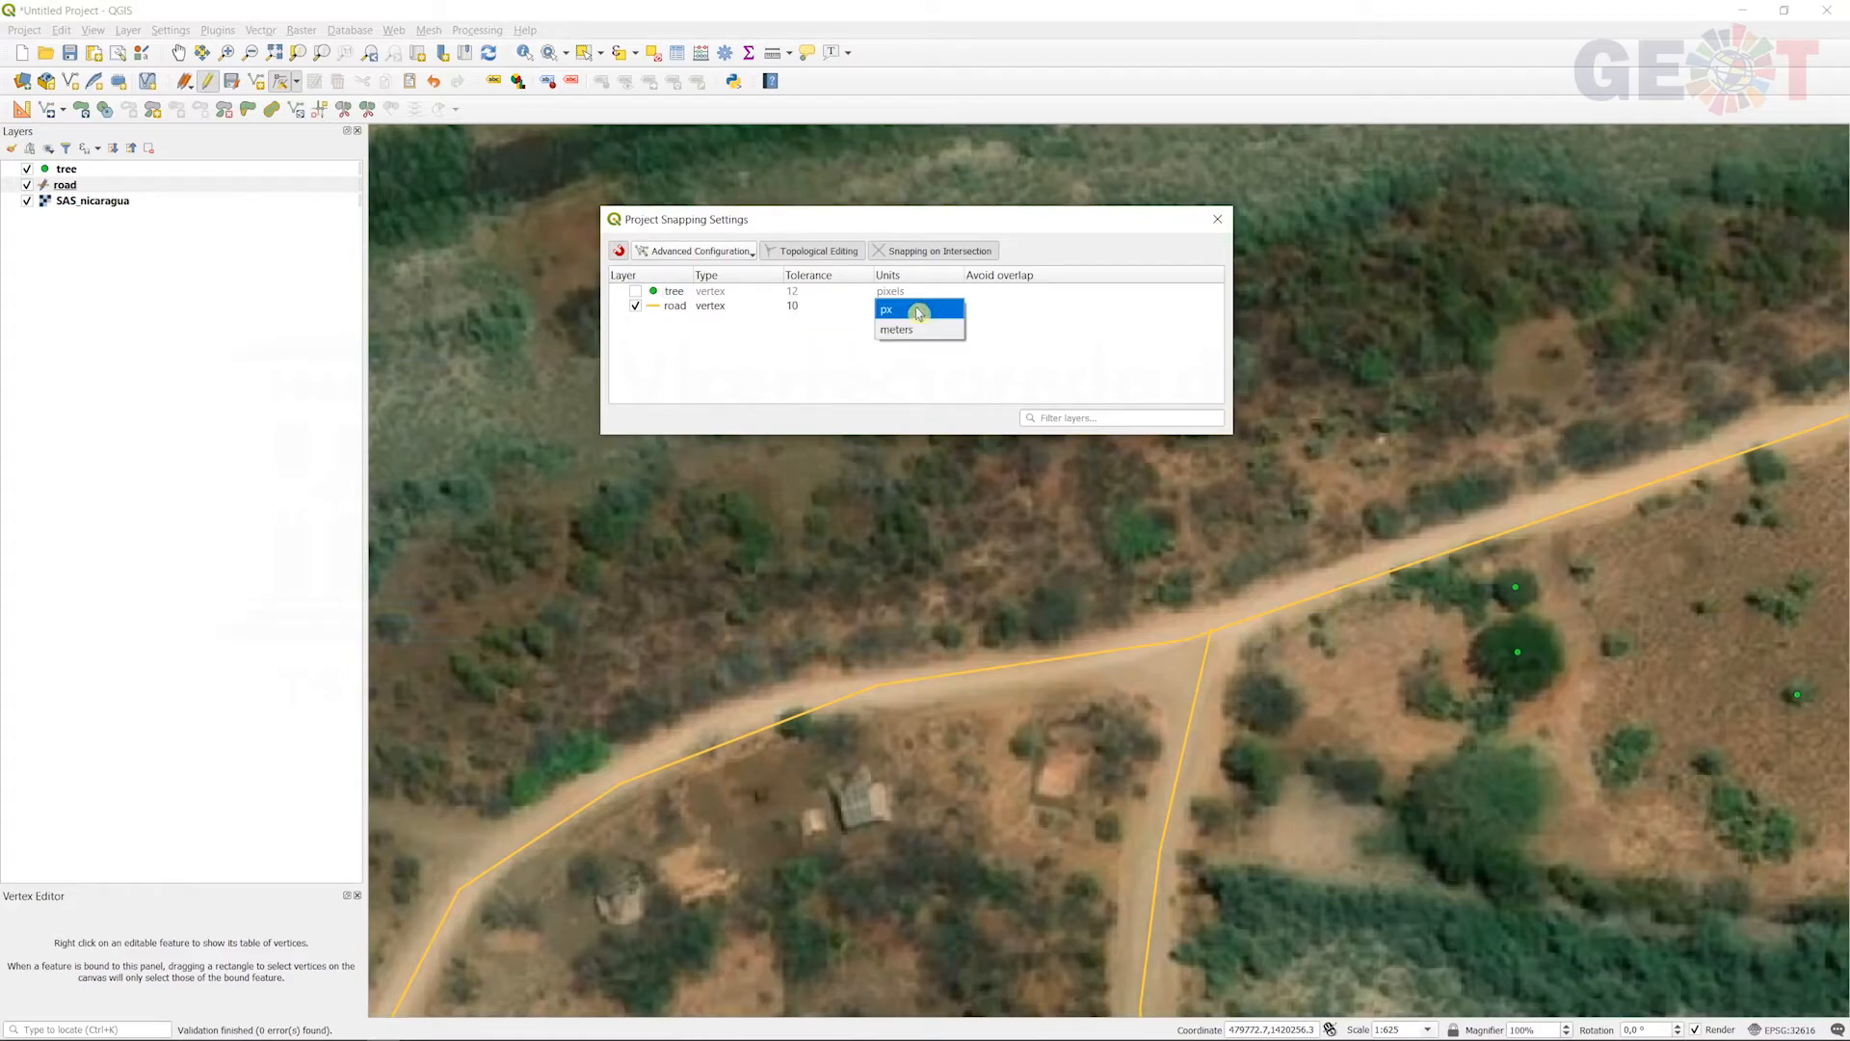
{"action": "left_click", "coordinate": [906, 330]}
{"action": "left_click", "coordinate": [710, 310]}
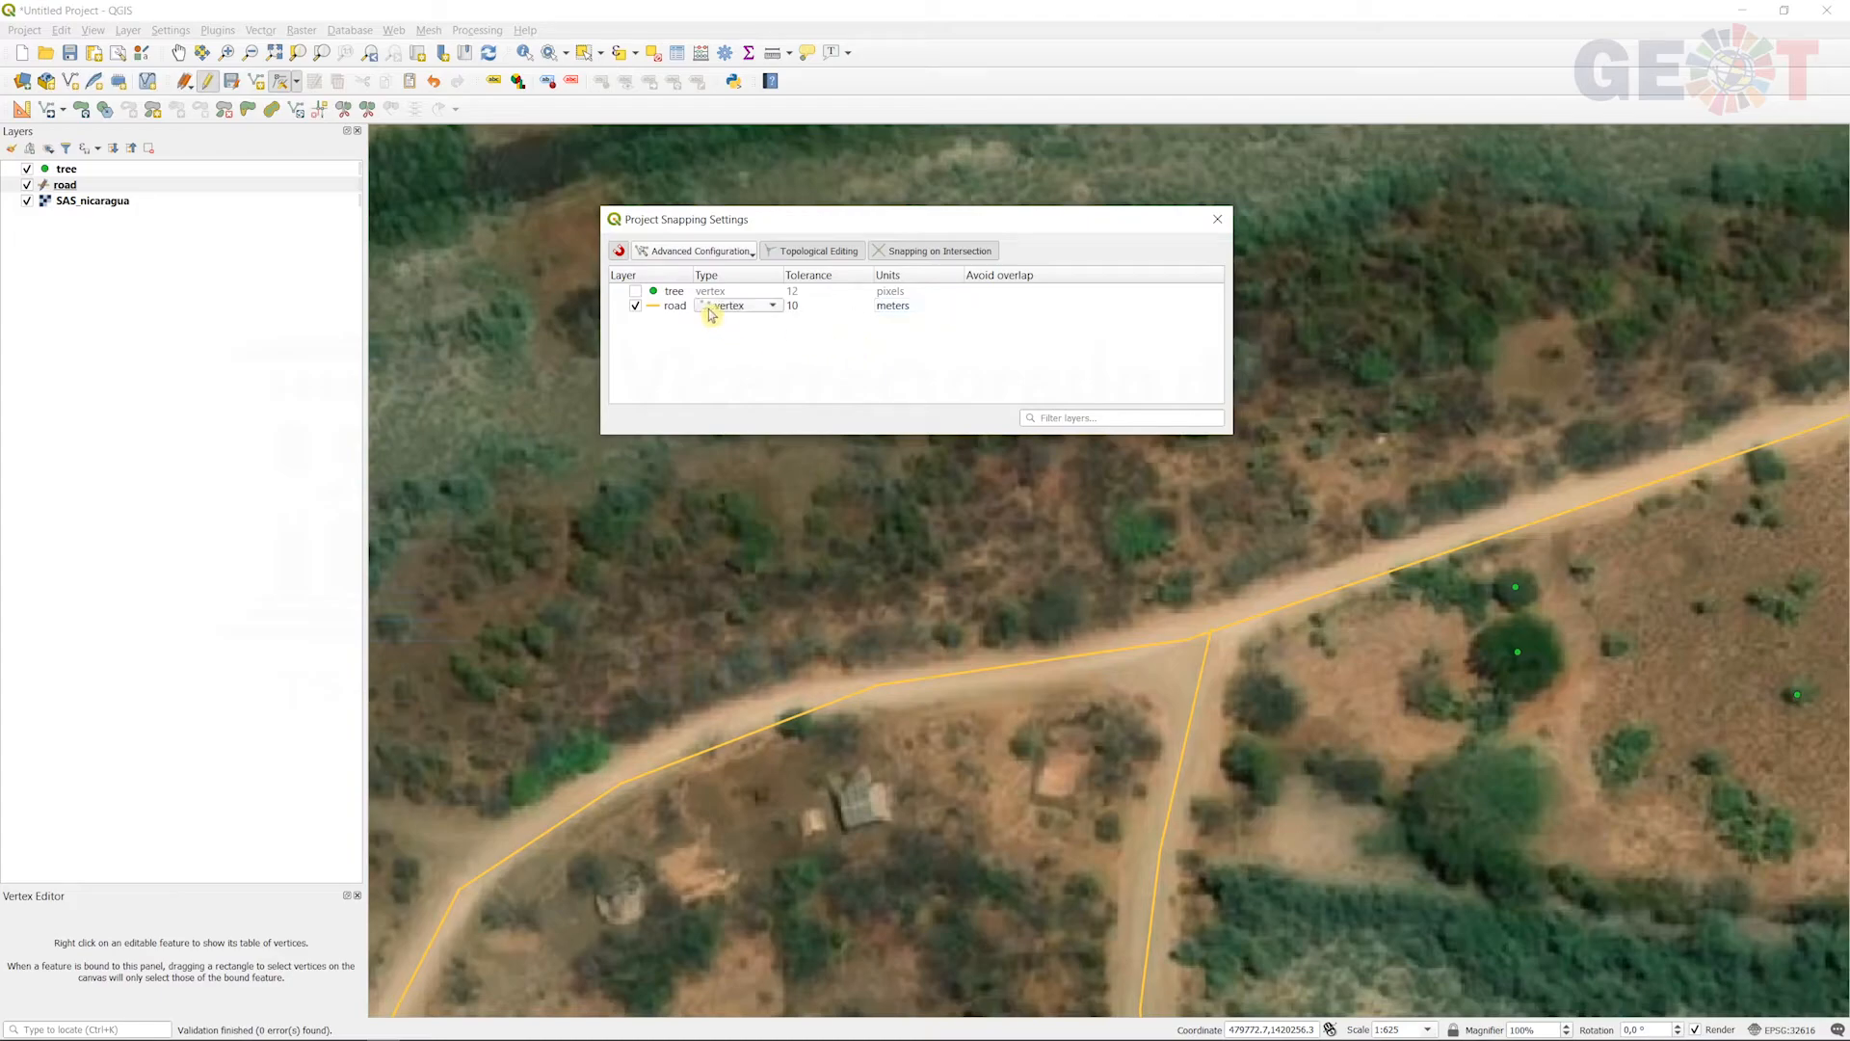
{"action": "left_click", "coordinate": [710, 310]}
{"action": "left_click", "coordinate": [792, 336]}
{"action": "left_click", "coordinate": [1216, 221]}
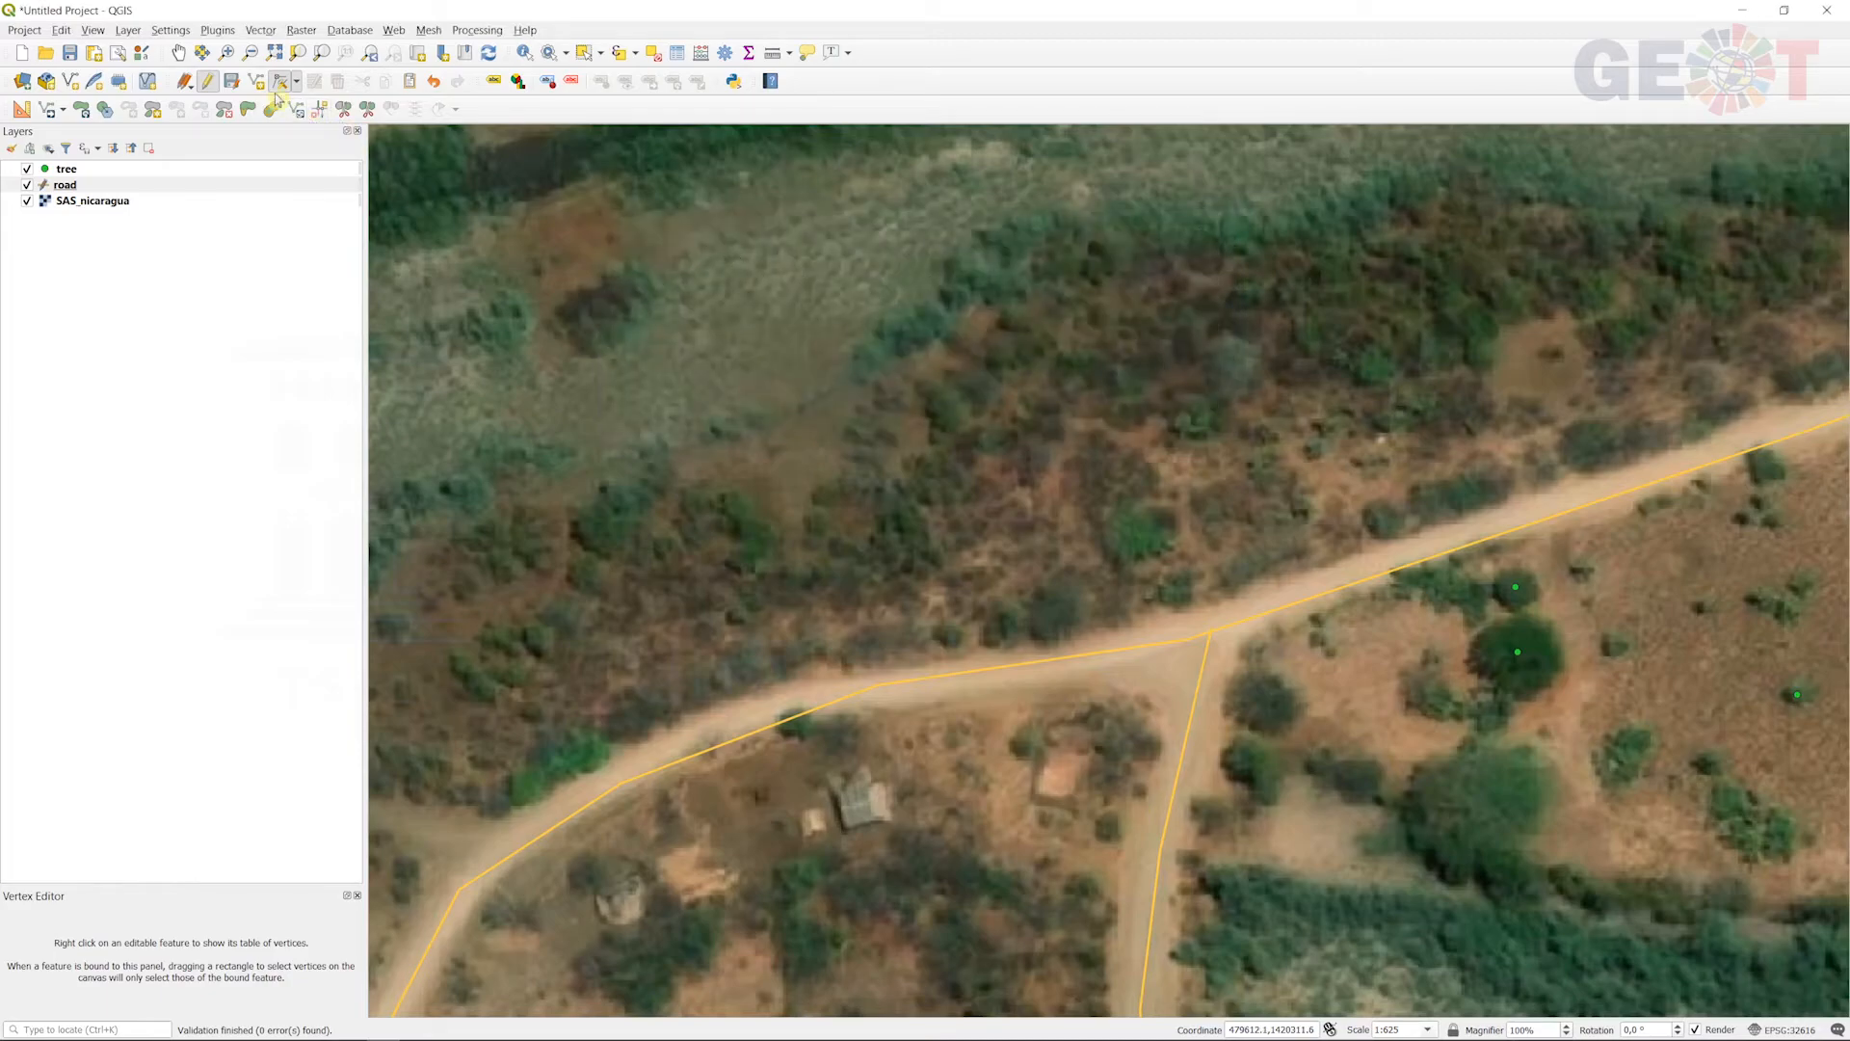
Step: Snap the east-west road's nearby bend vertex onto the north end vertex of the joining road at their junction
{"action": "scroll", "coordinate": [1217, 606], "scroll_direction": "up", "scroll_amount": 1}
{"action": "scroll", "coordinate": [1217, 606], "scroll_direction": "up", "scroll_amount": 2}
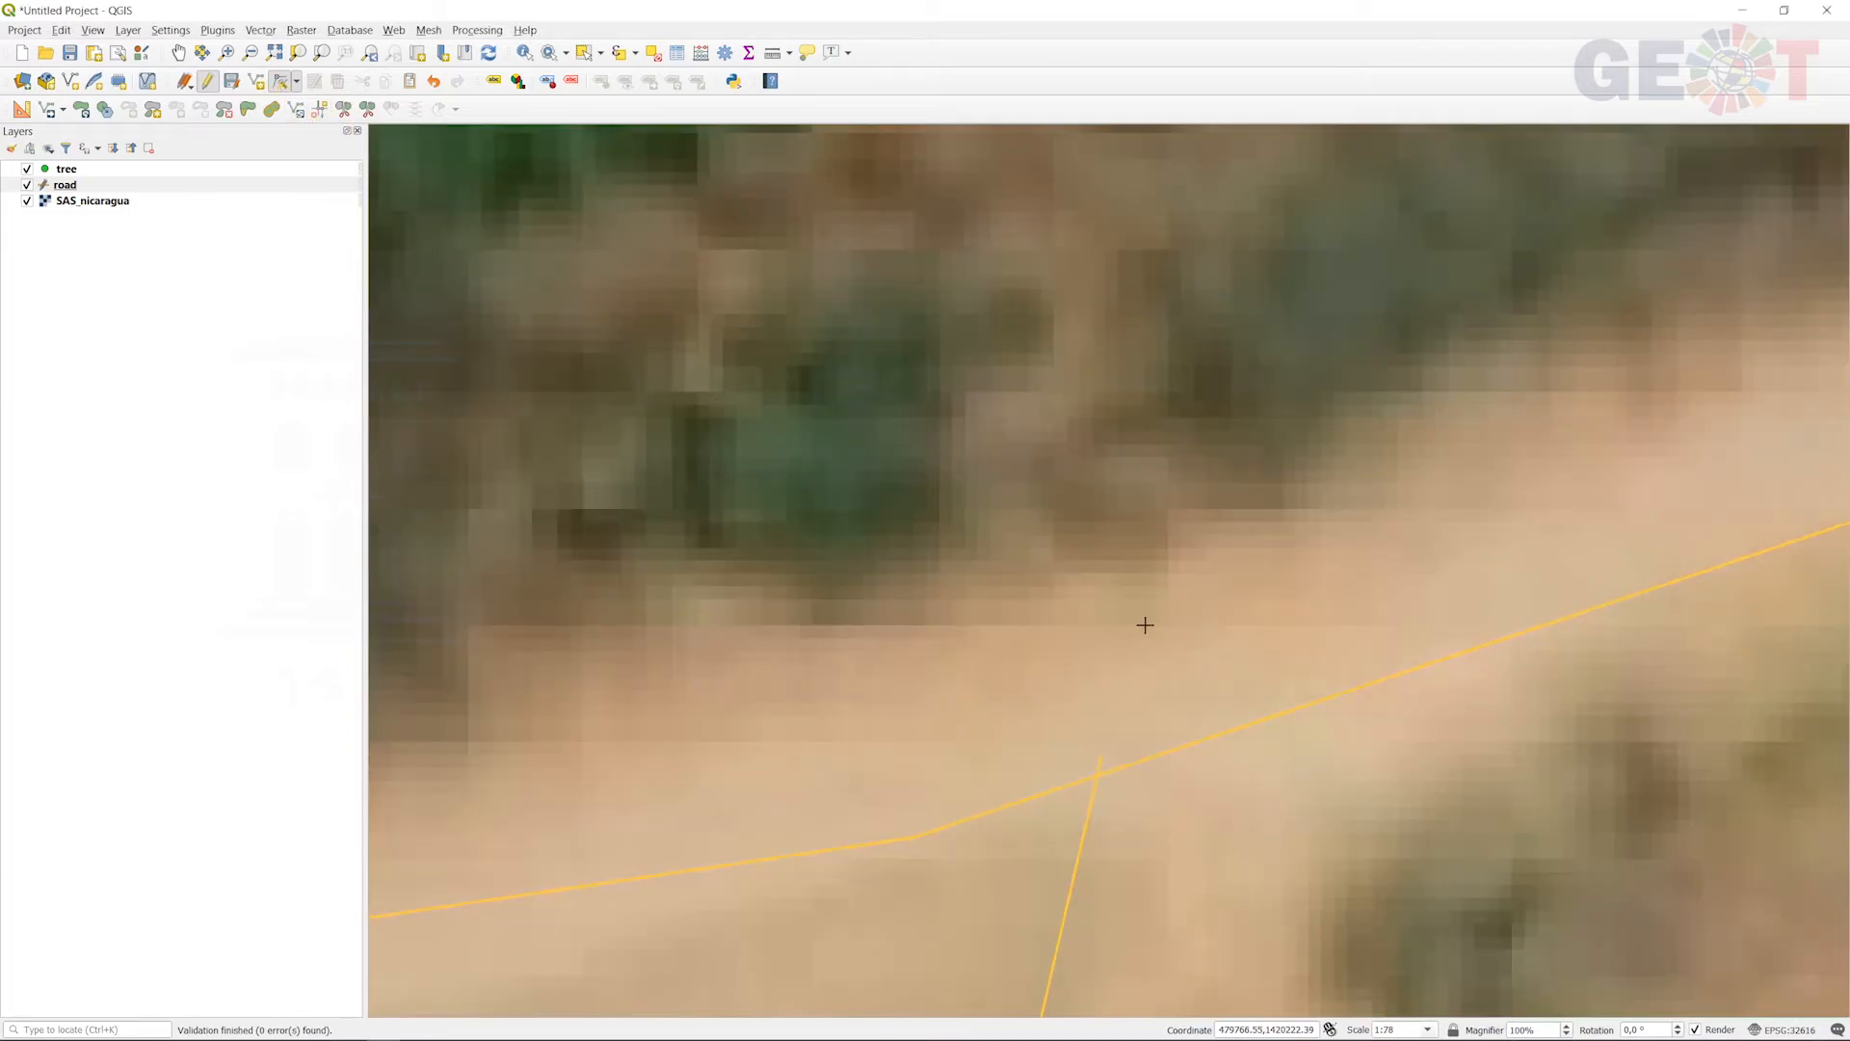
{"action": "left_click", "coordinate": [1100, 757]}
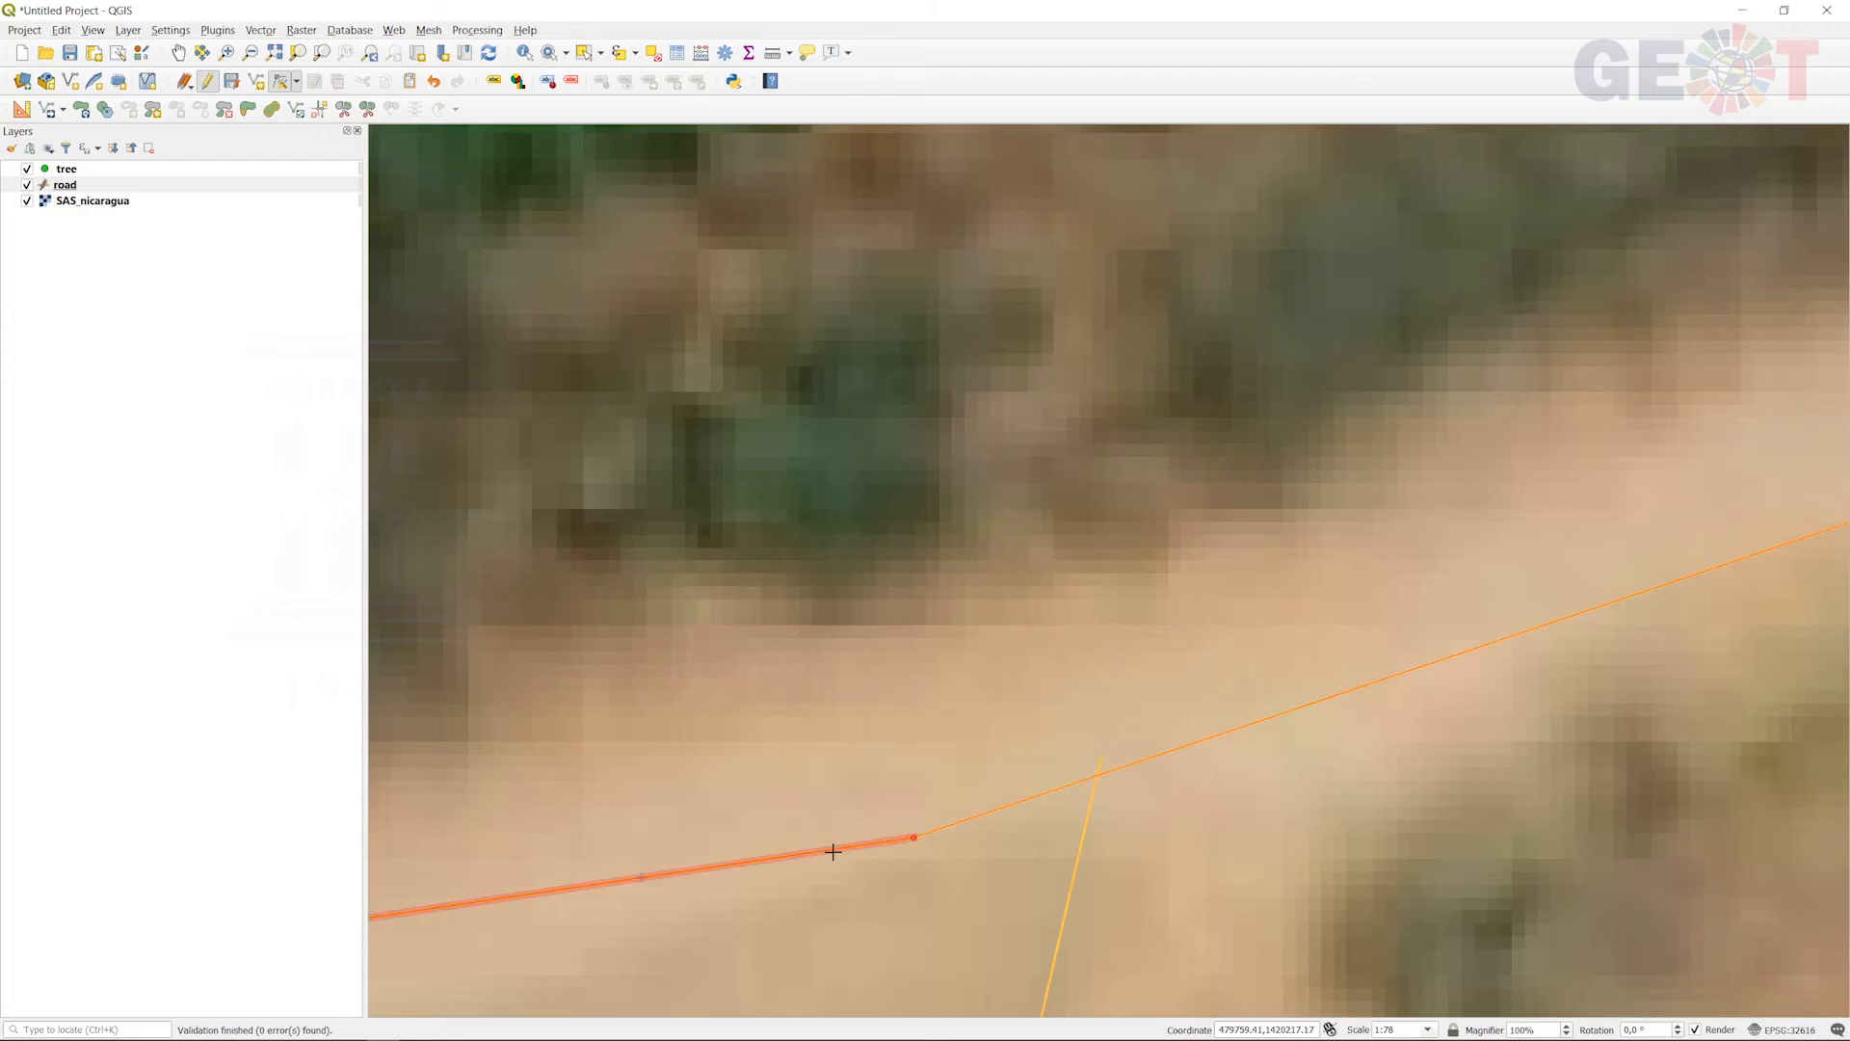
{"action": "left_click", "coordinate": [913, 836]}
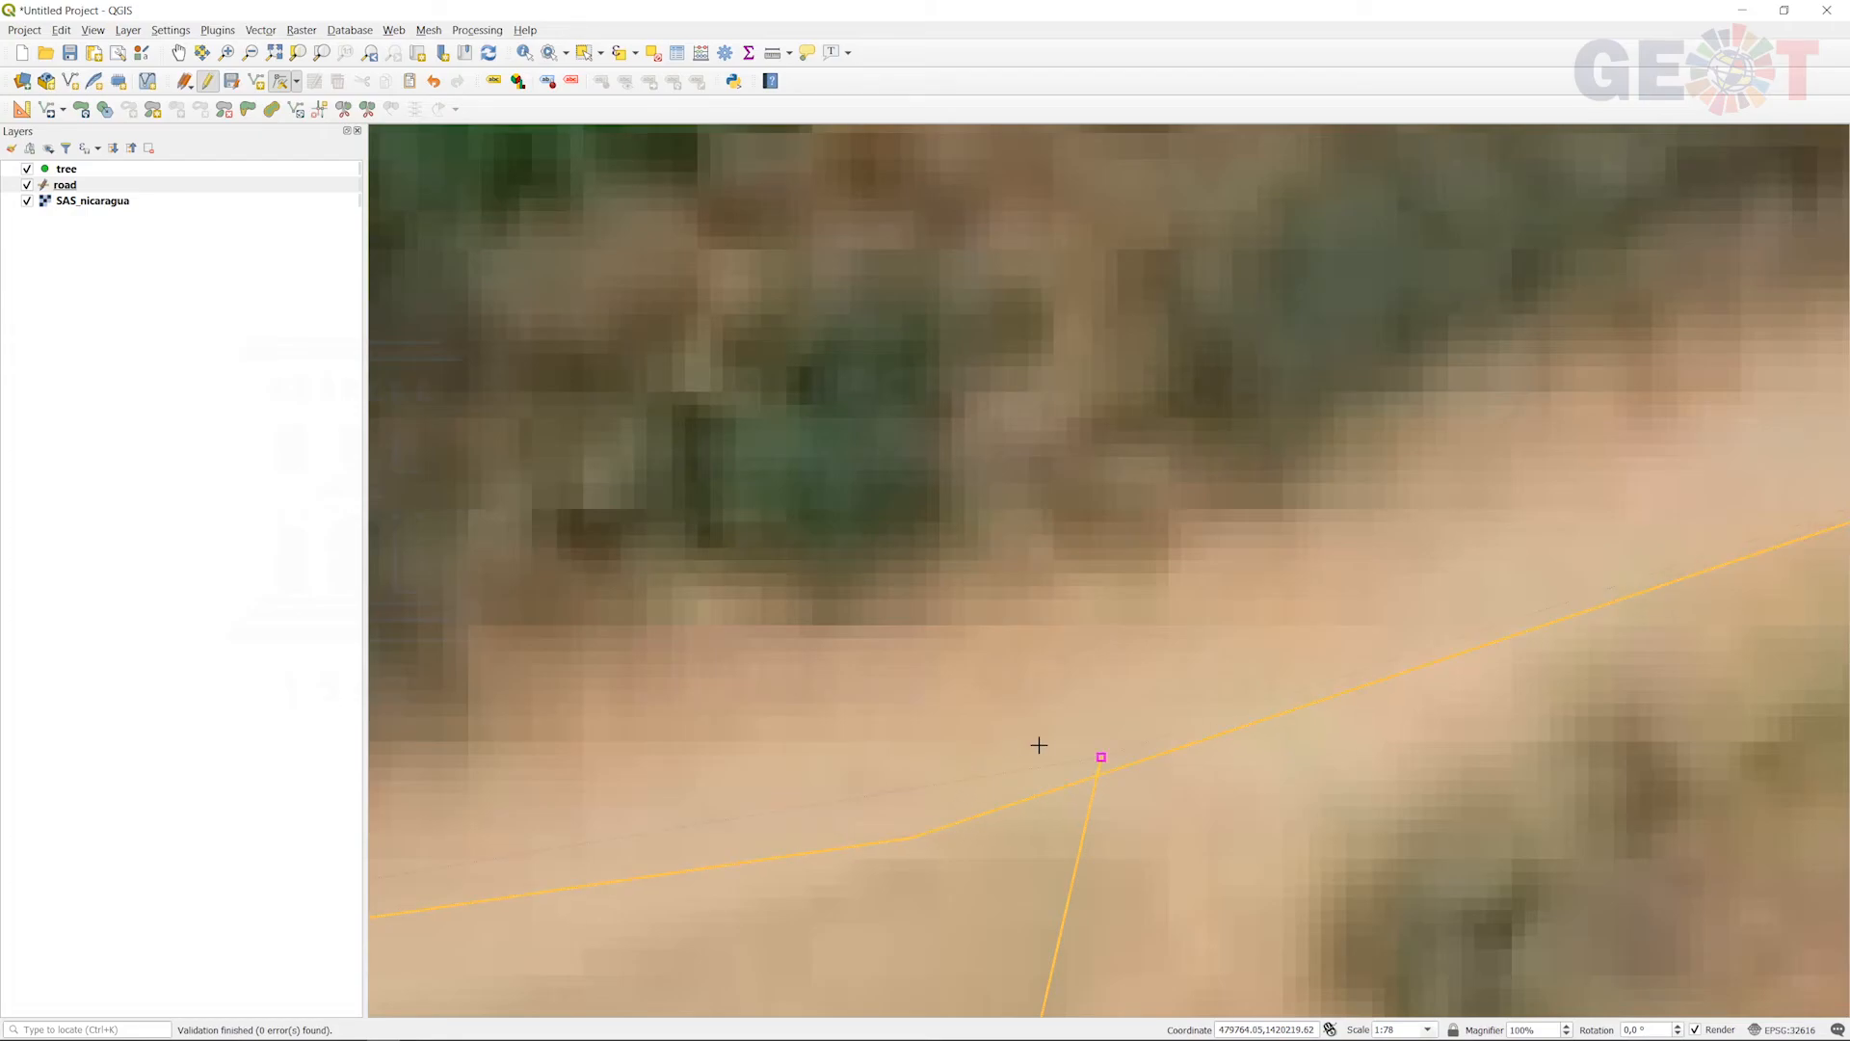
{"action": "left_click", "coordinate": [1101, 757]}
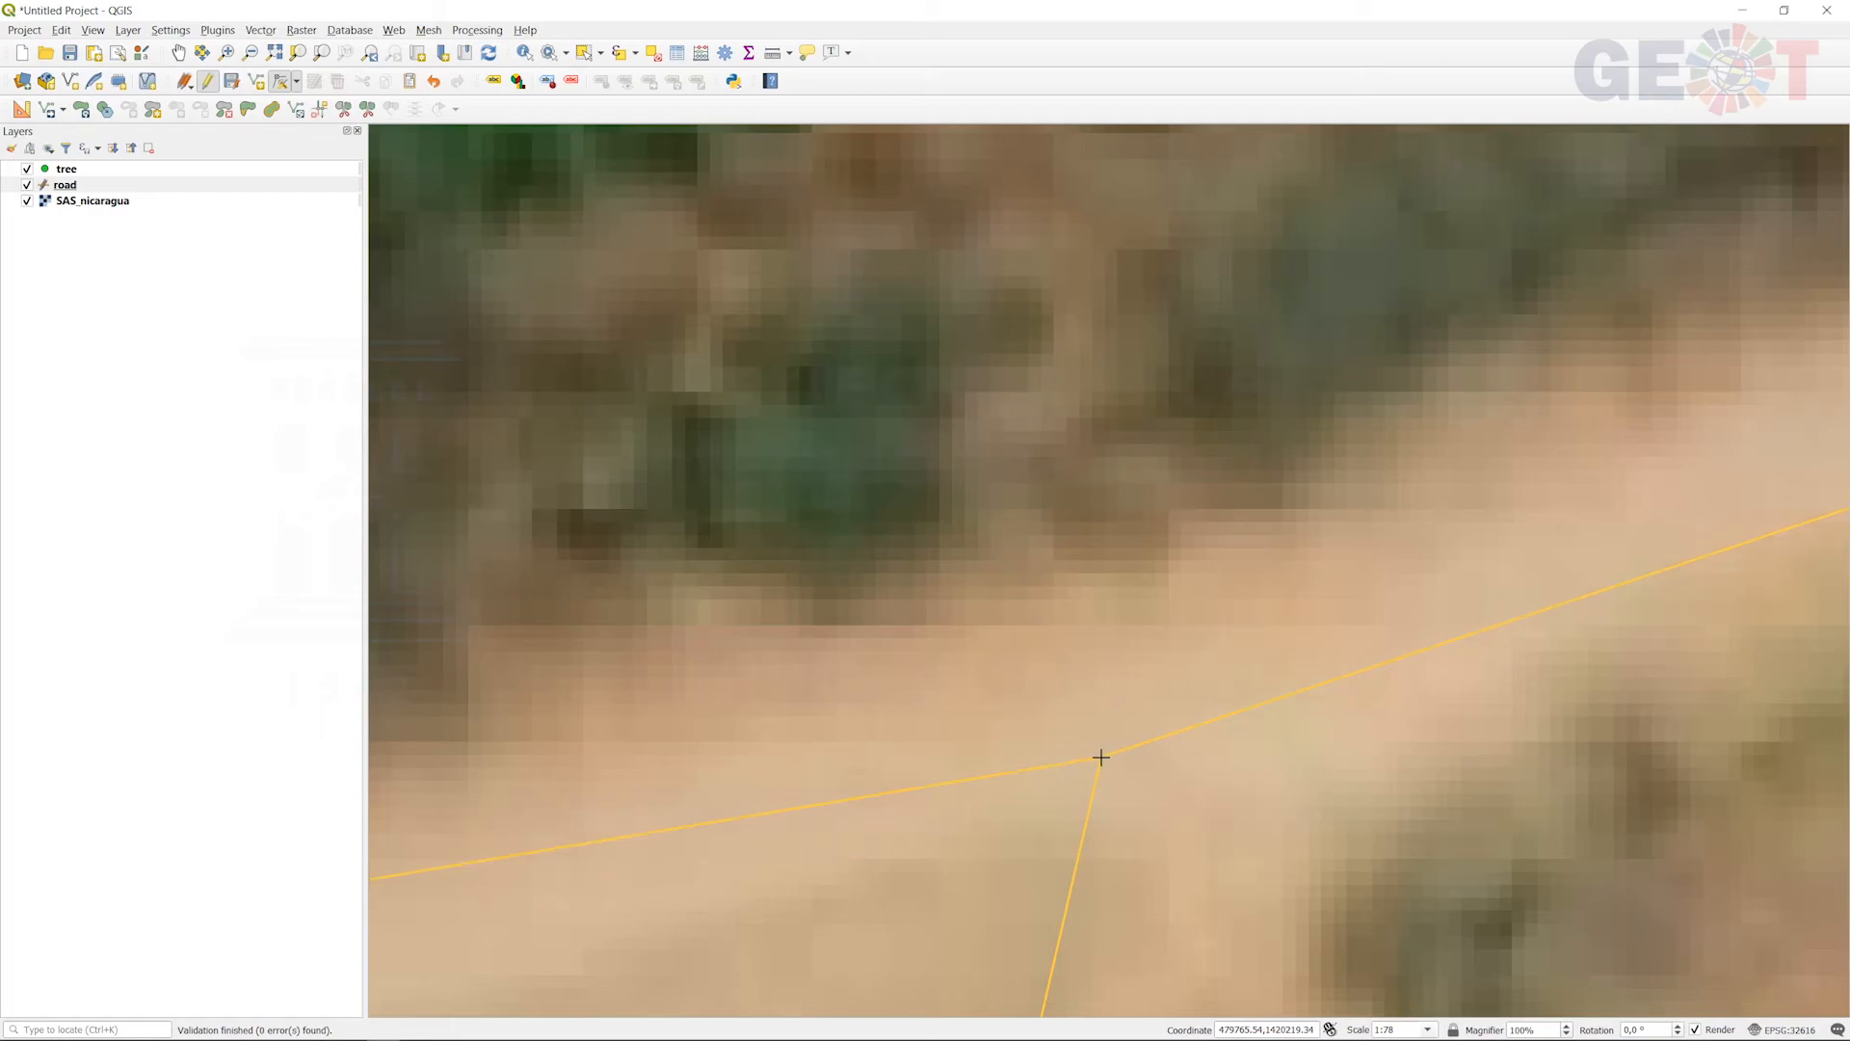
{"action": "scroll", "coordinate": [1243, 790], "scroll_direction": "down", "scroll_amount": 3}
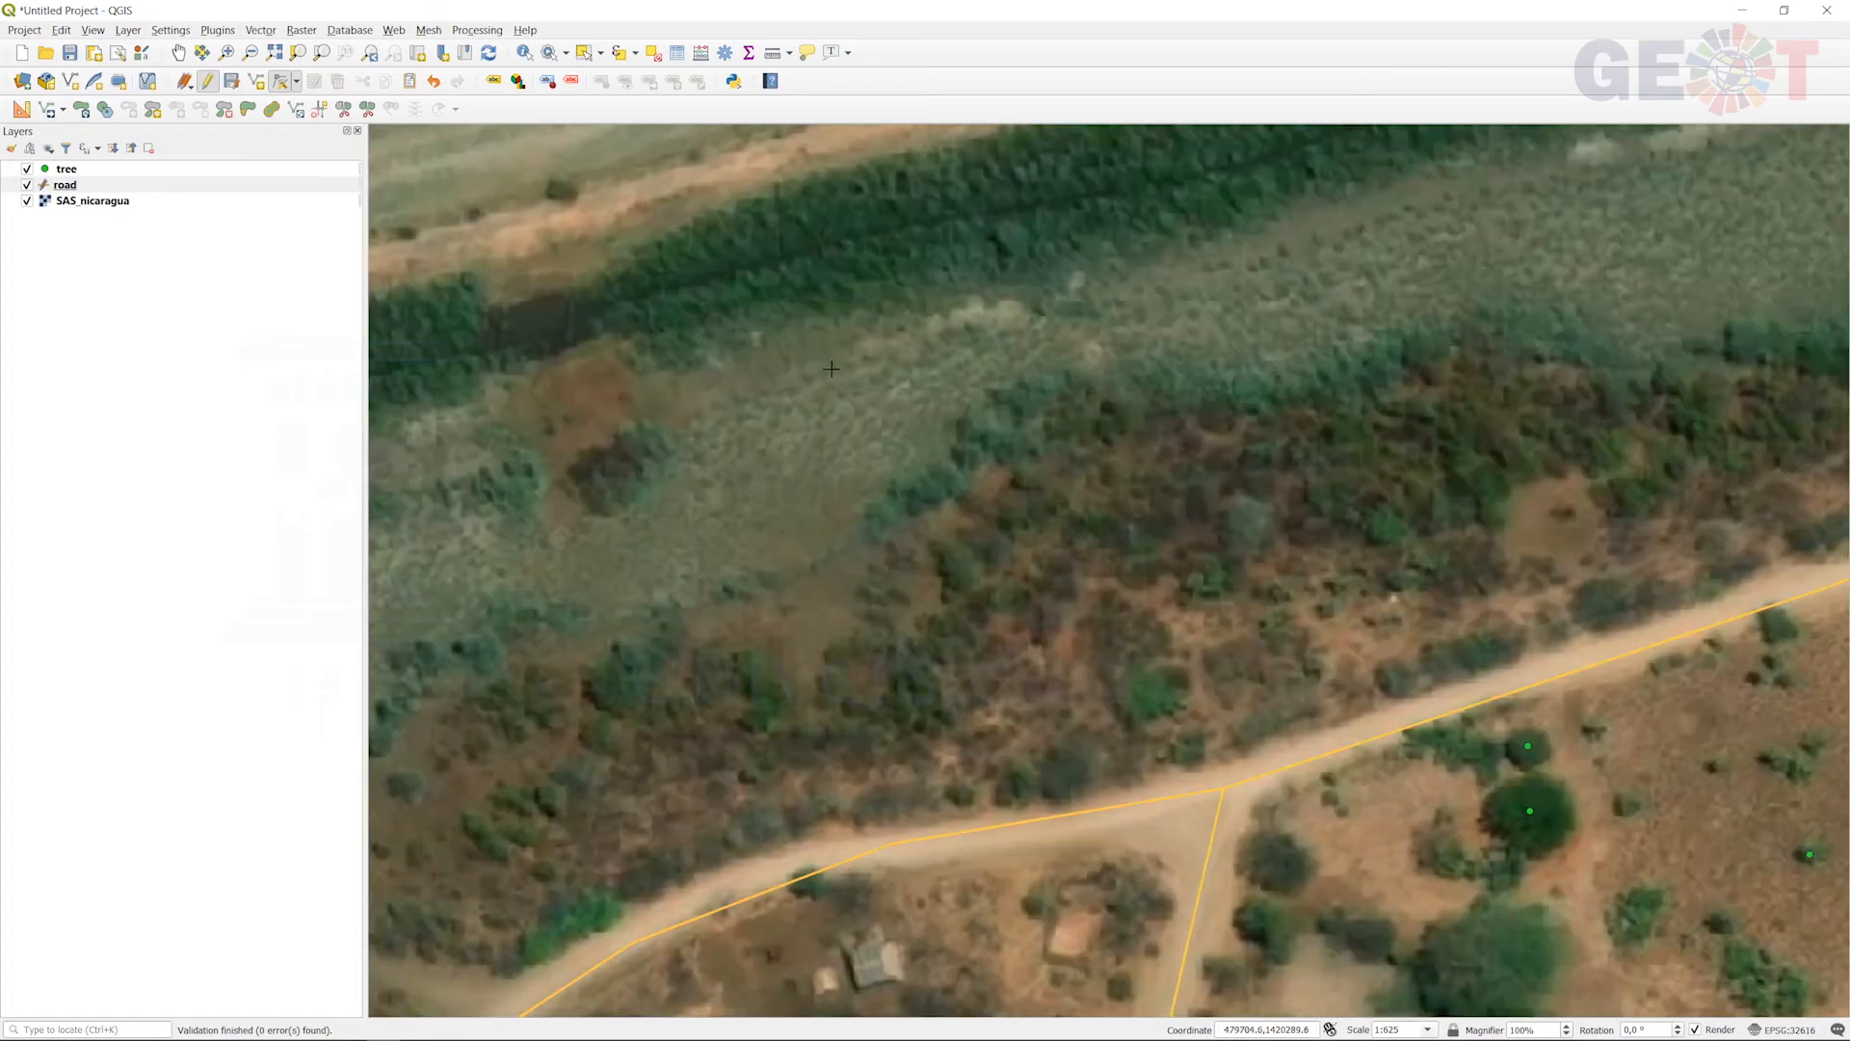
Step: Digitize a road line along the narrow dirt track in the northeast, from its south end to a snapped point on the main road
{"action": "left_click", "coordinate": [177, 52]}
{"action": "left_click_drag", "start_coordinate": [1335, 392], "coordinate": [559, 574]}
{"action": "left_click_drag", "start_coordinate": [1706, 415], "coordinate": [1163, 843]}
{"action": "left_click_drag", "start_coordinate": [1542, 605], "coordinate": [642, 937]}
{"action": "left_click_drag", "start_coordinate": [1449, 483], "coordinate": [1254, 533]}
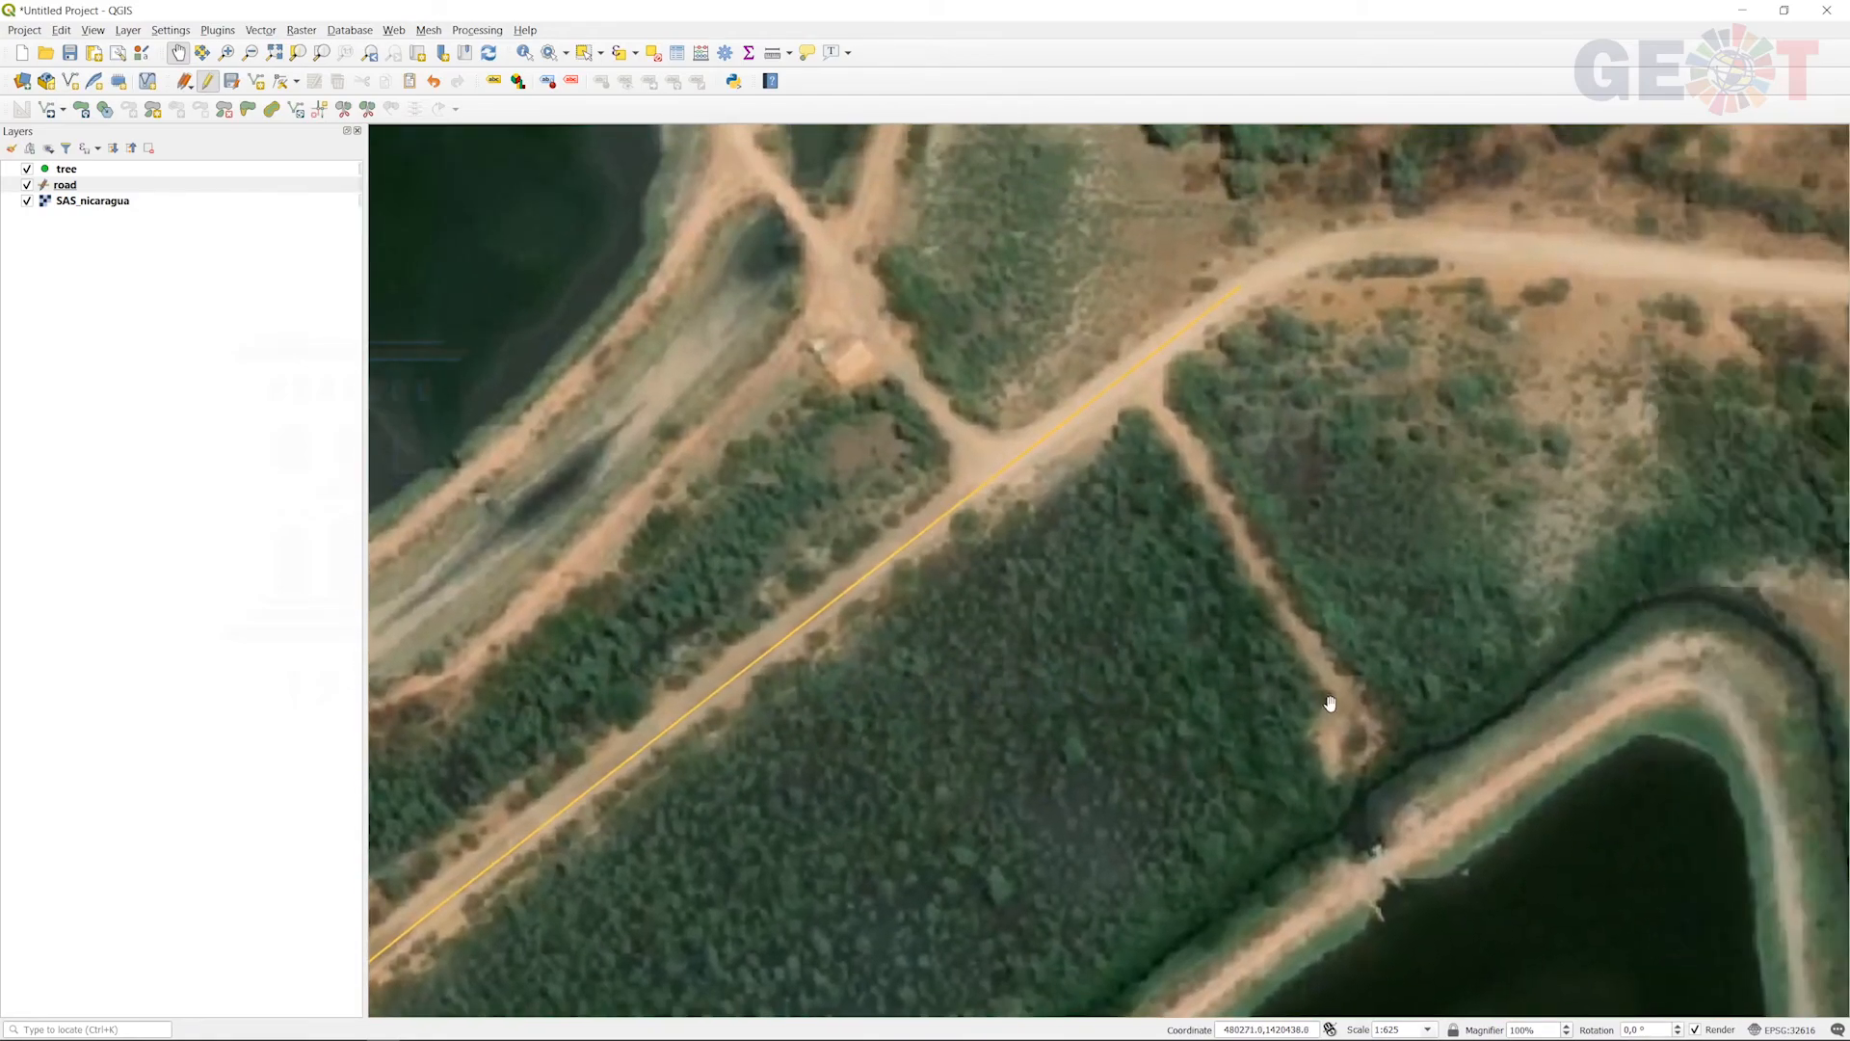
{"action": "left_click", "coordinate": [256, 80]}
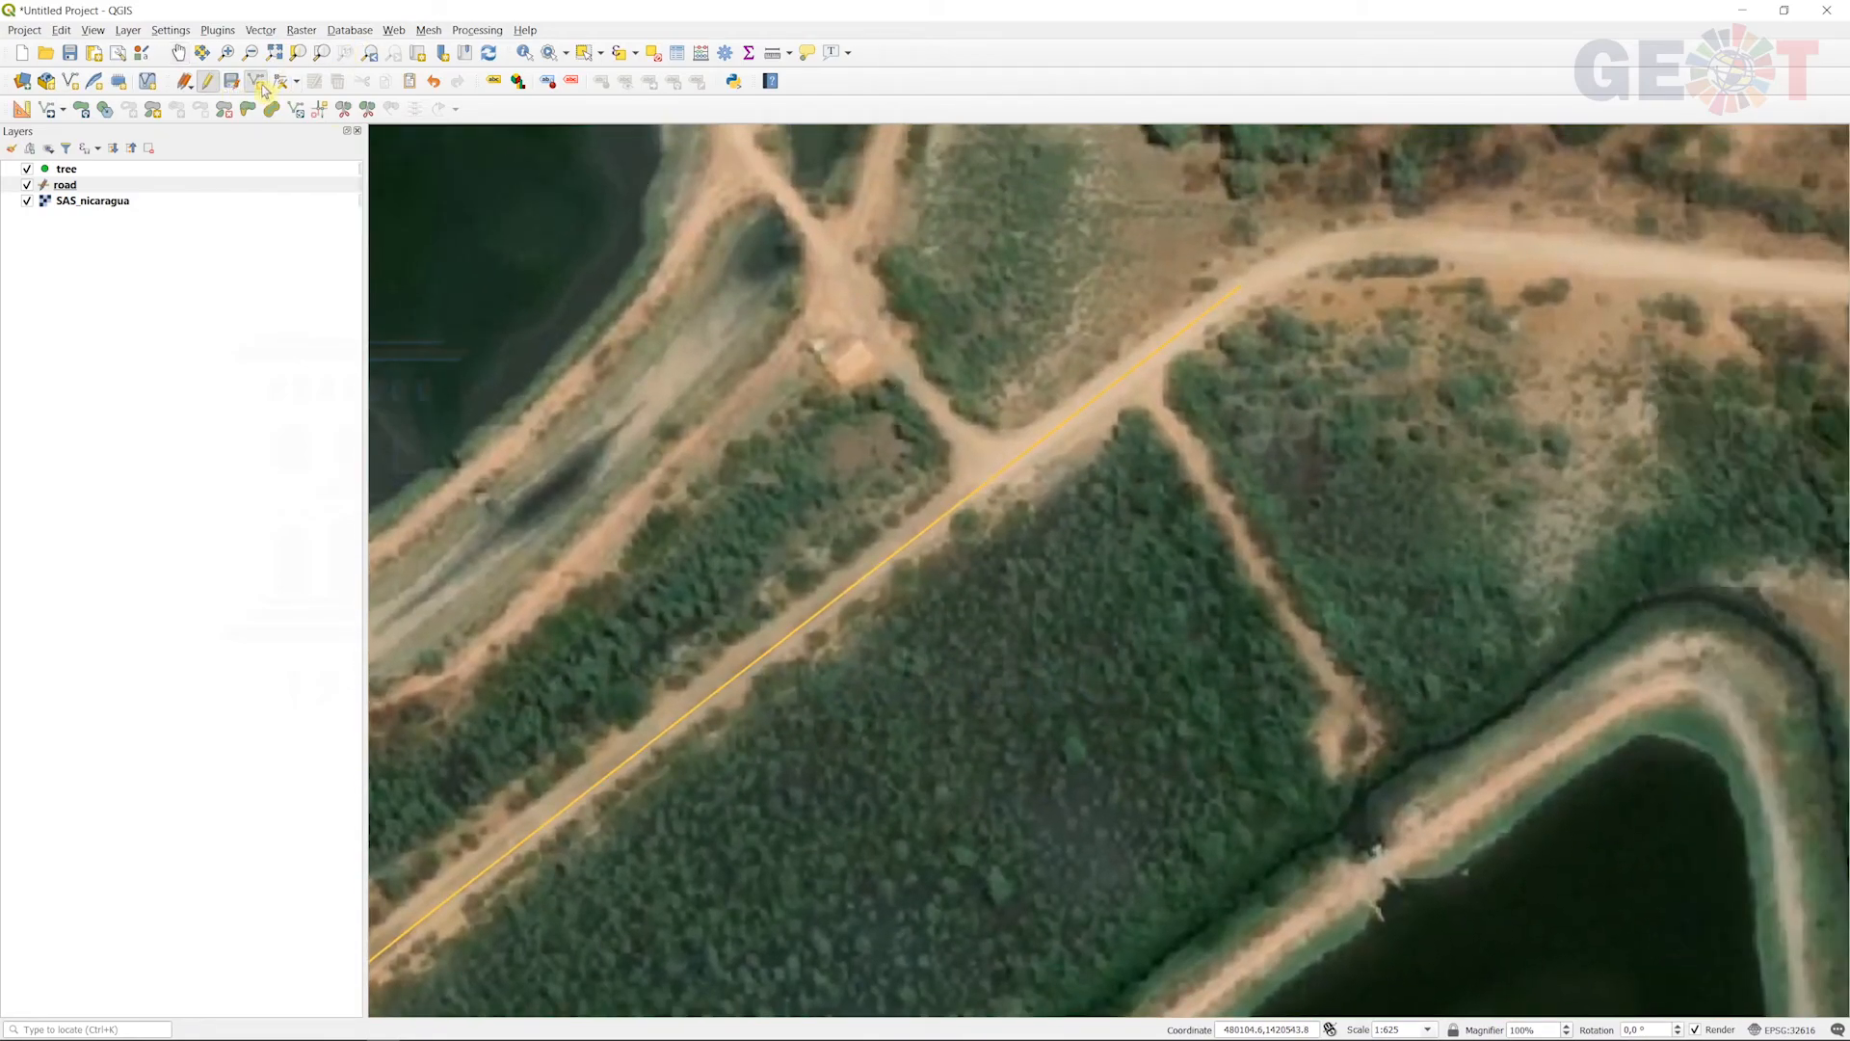
{"action": "left_click", "coordinate": [1333, 734]}
{"action": "scroll", "coordinate": [1179, 438], "scroll_direction": "up", "scroll_amount": 2}
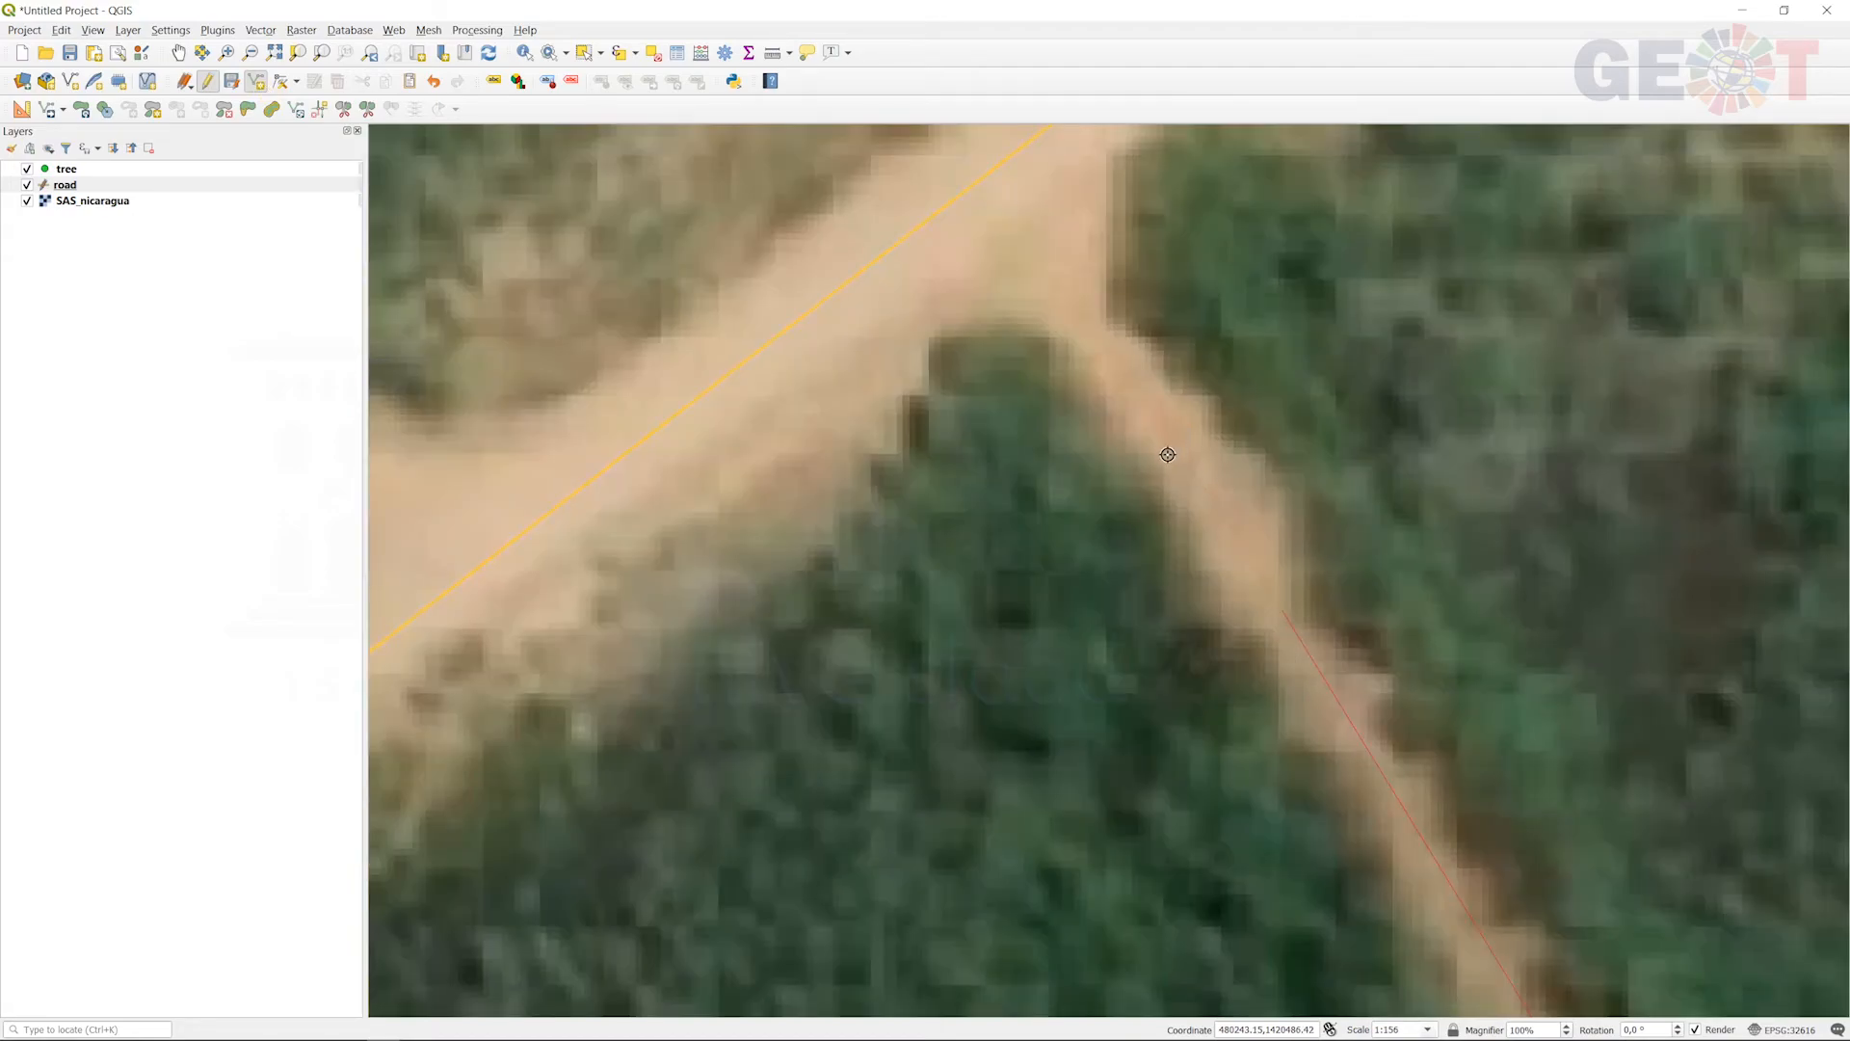
{"action": "key", "text": "Up"}
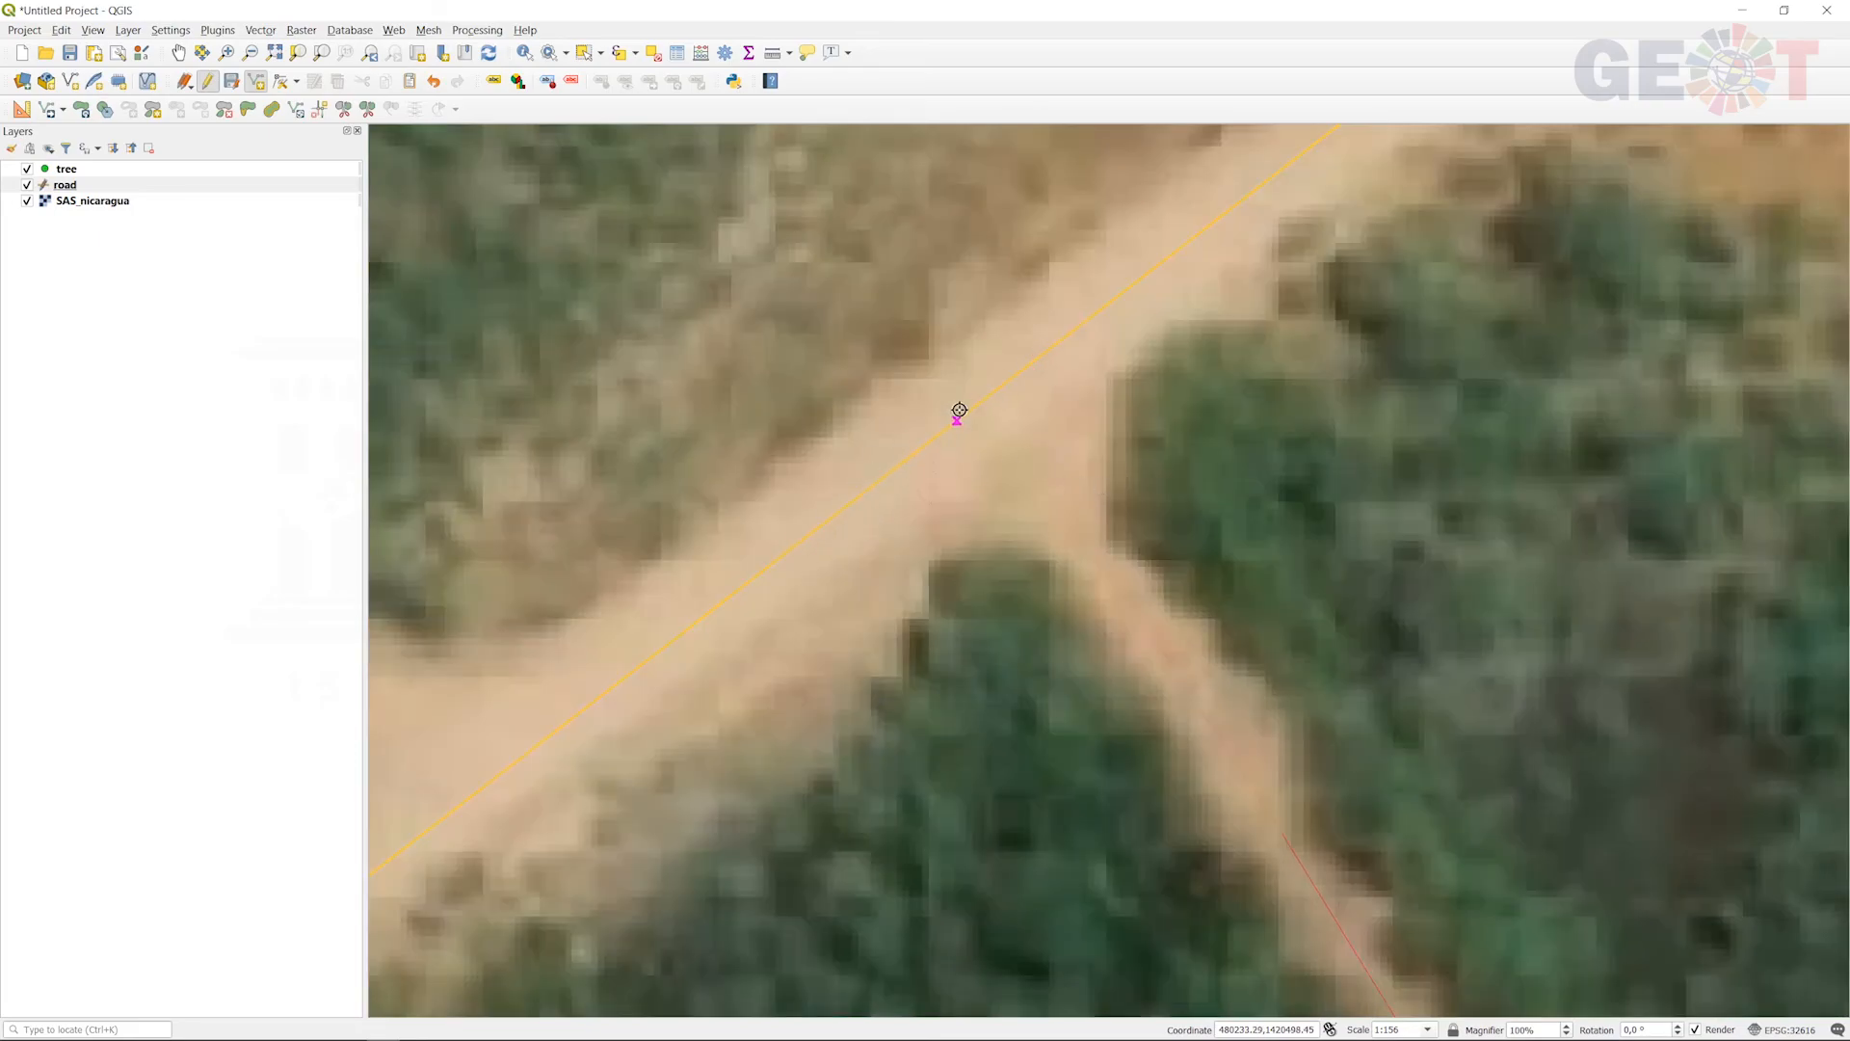
{"action": "right_click", "coordinate": [1066, 478]}
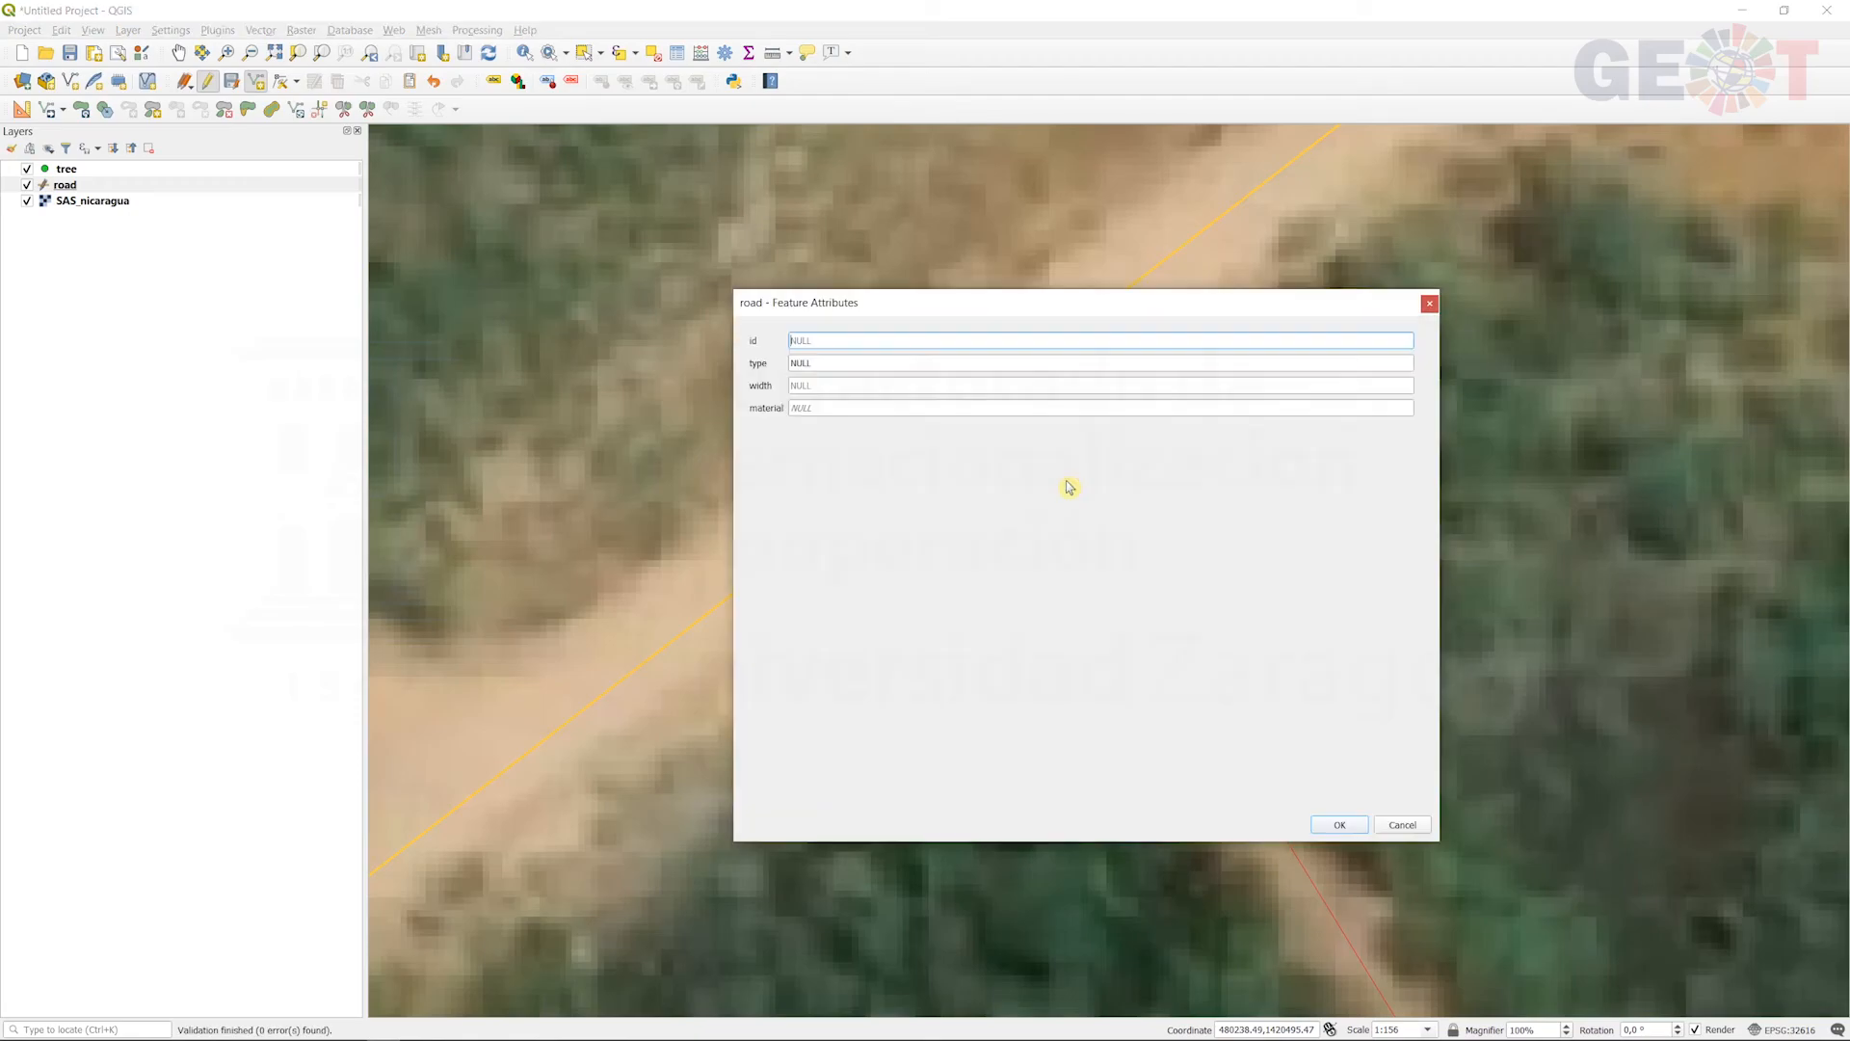
Step: Give the new line type path, width 6 and material dirt, and stop editing the road layer with its changes saved
{"action": "left_click", "coordinate": [838, 361]}
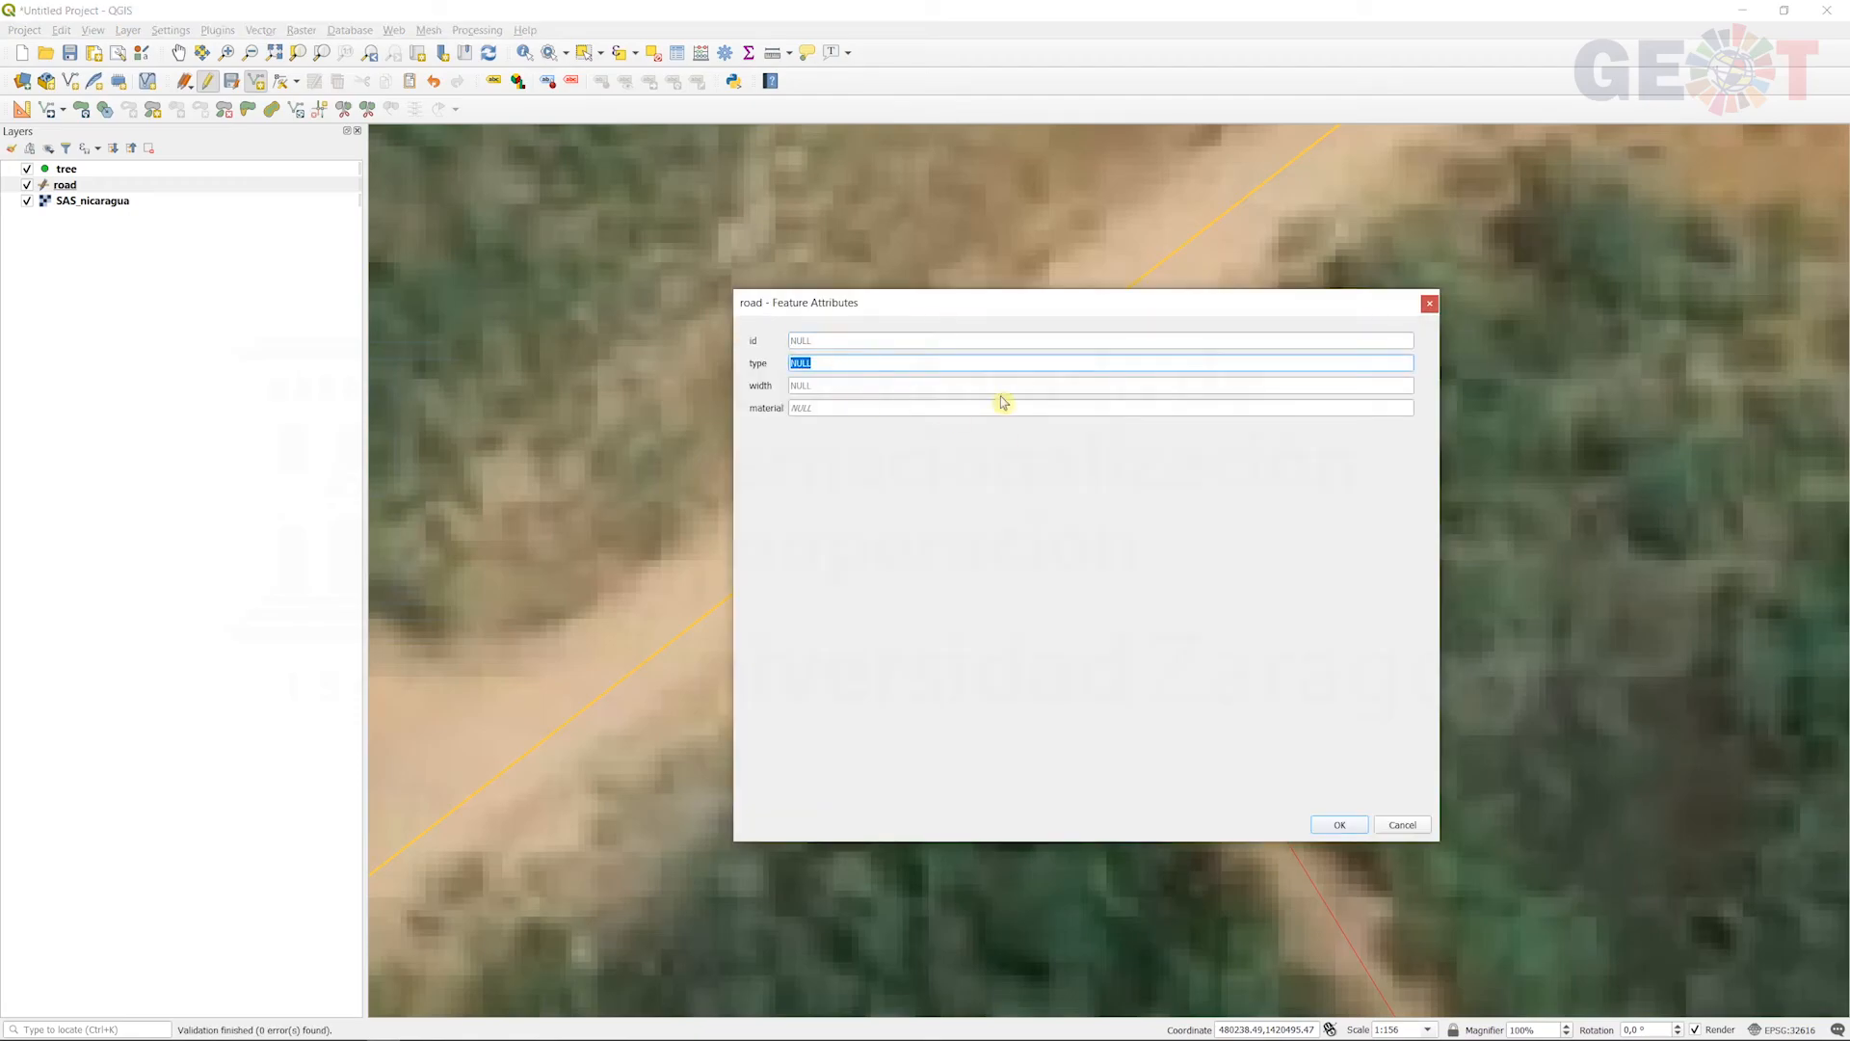
{"action": "type", "text": "path"}
{"action": "left_click", "coordinate": [875, 383]}
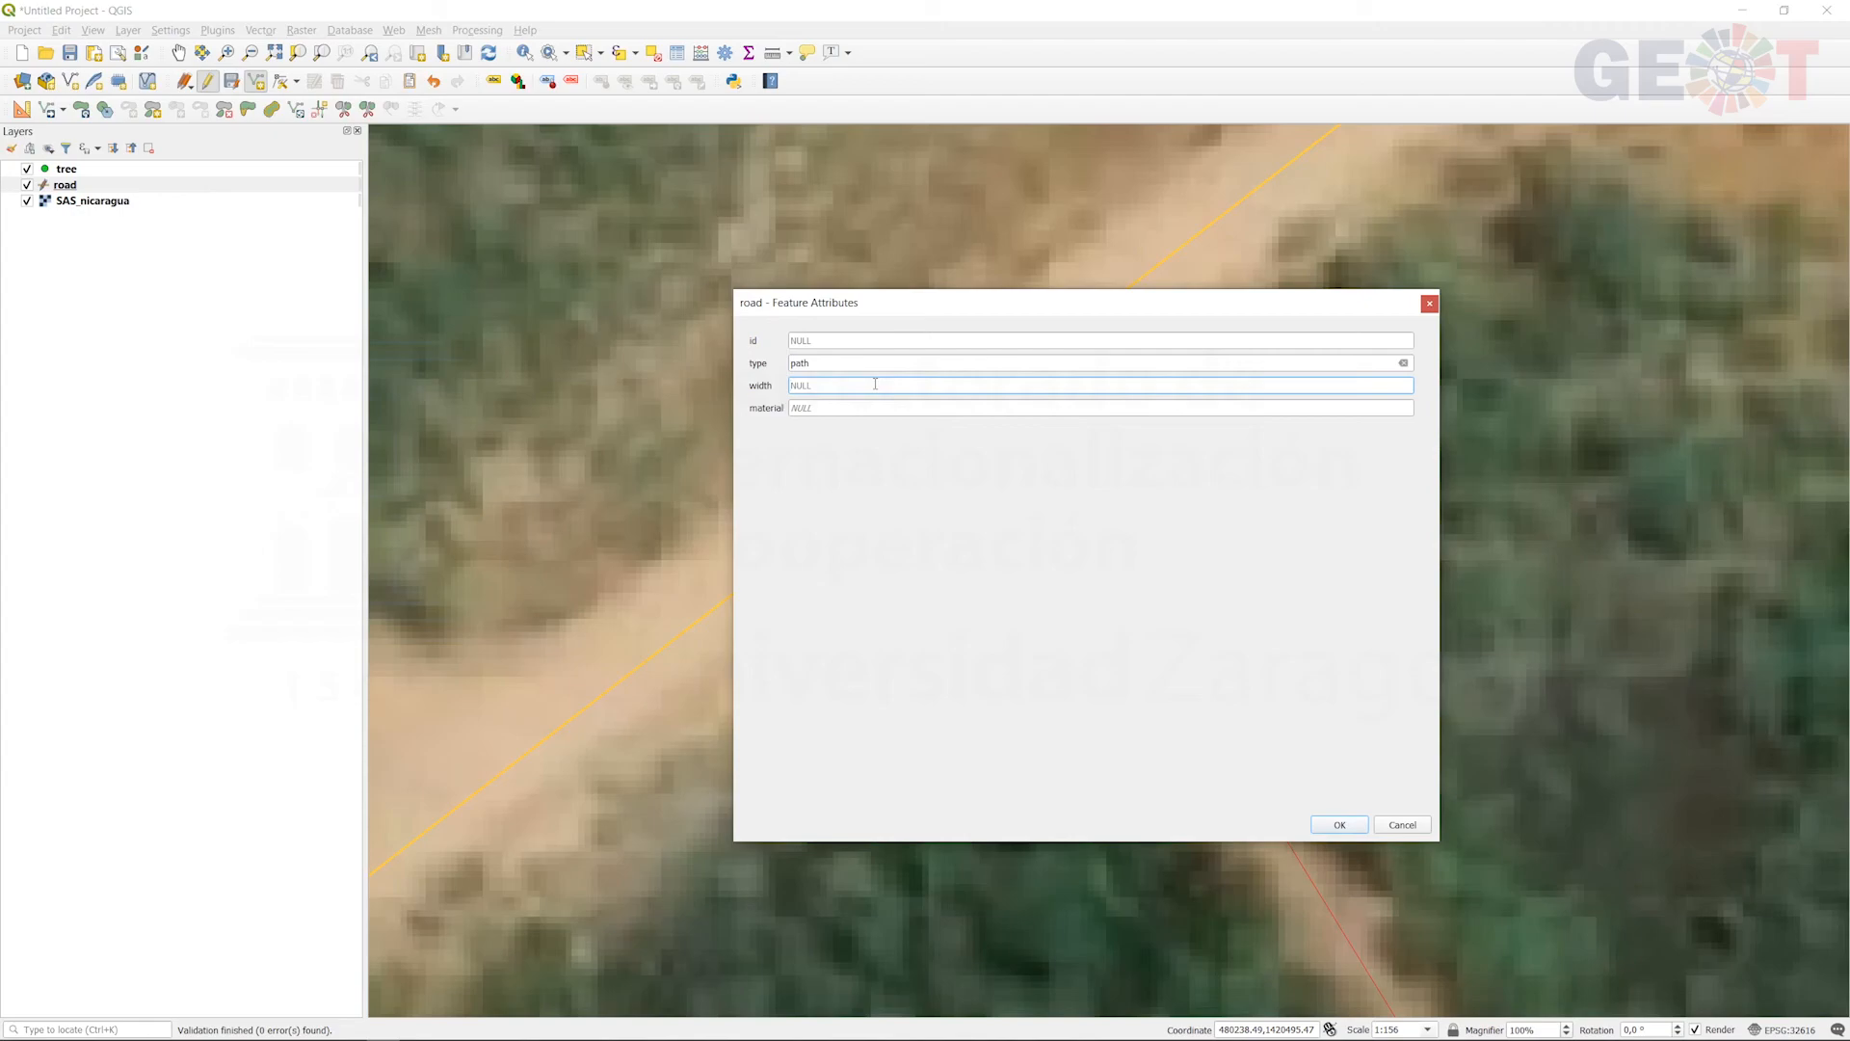
{"action": "key", "text": "Tab"}
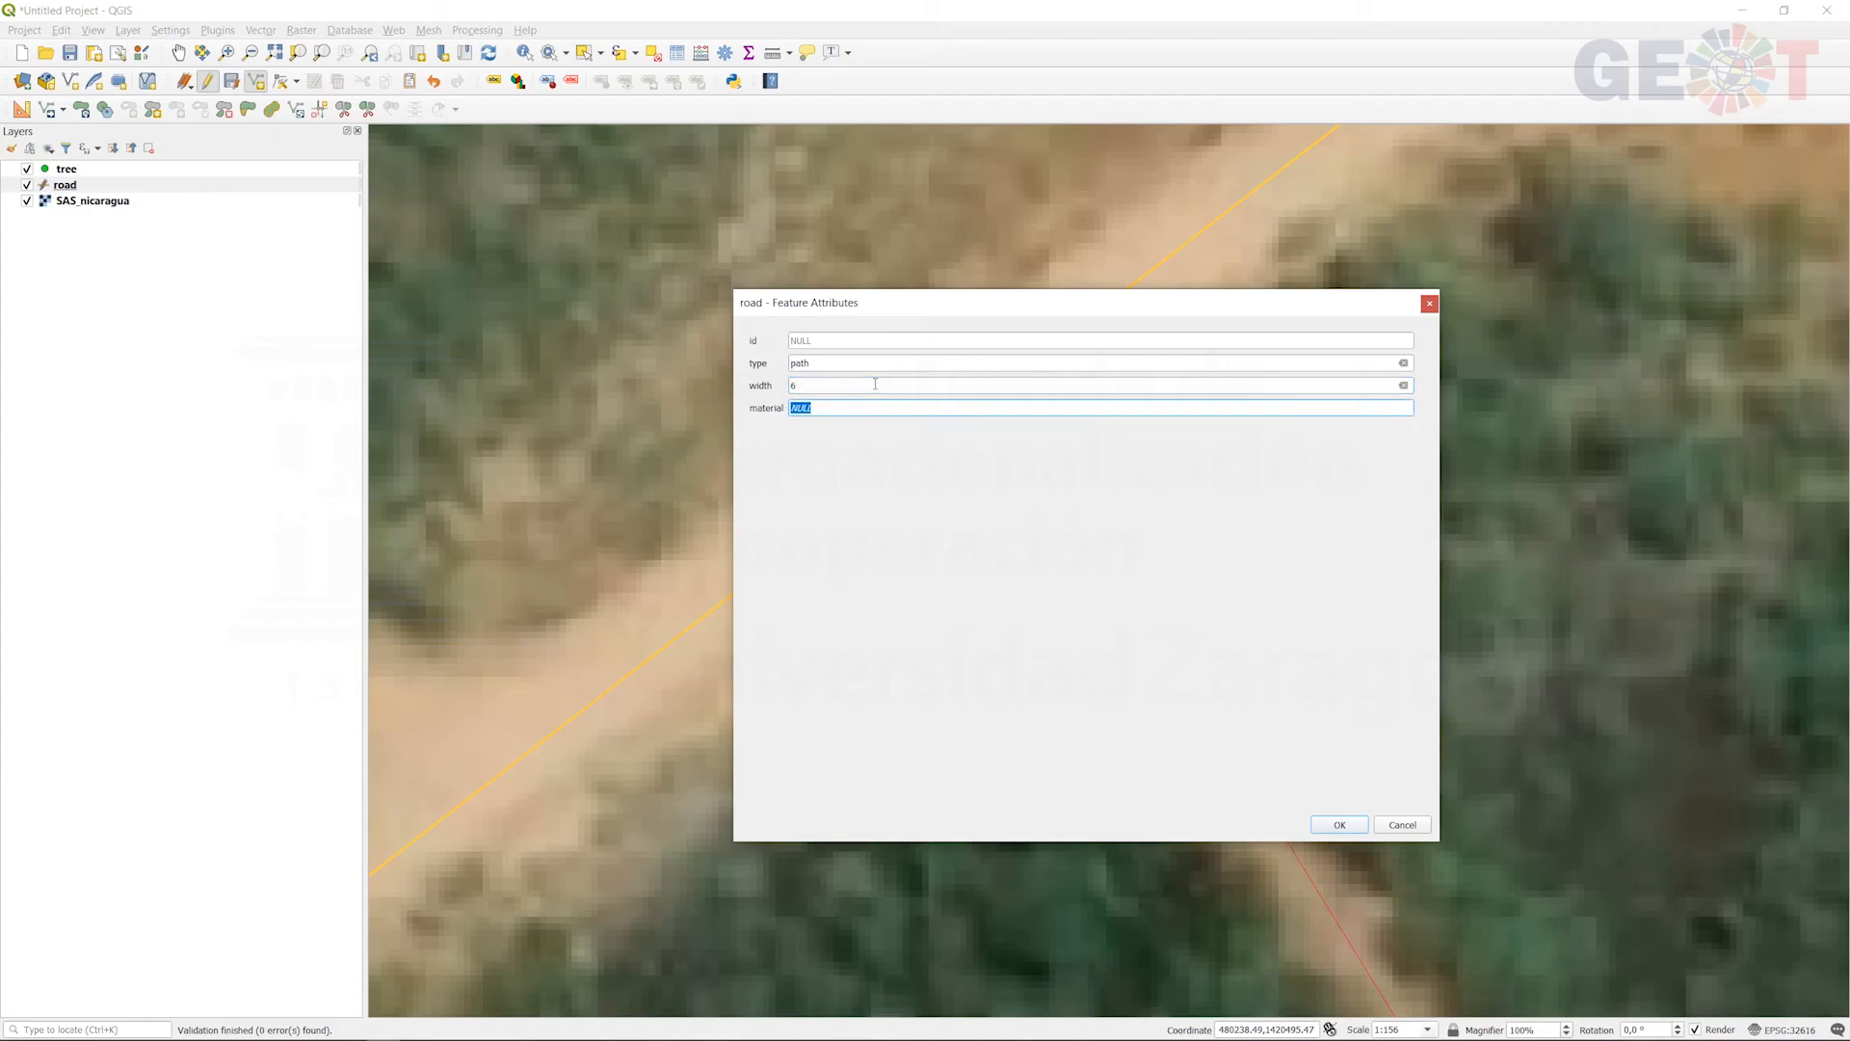
{"action": "type", "text": "dirt"}
{"action": "left_click", "coordinate": [1339, 825]}
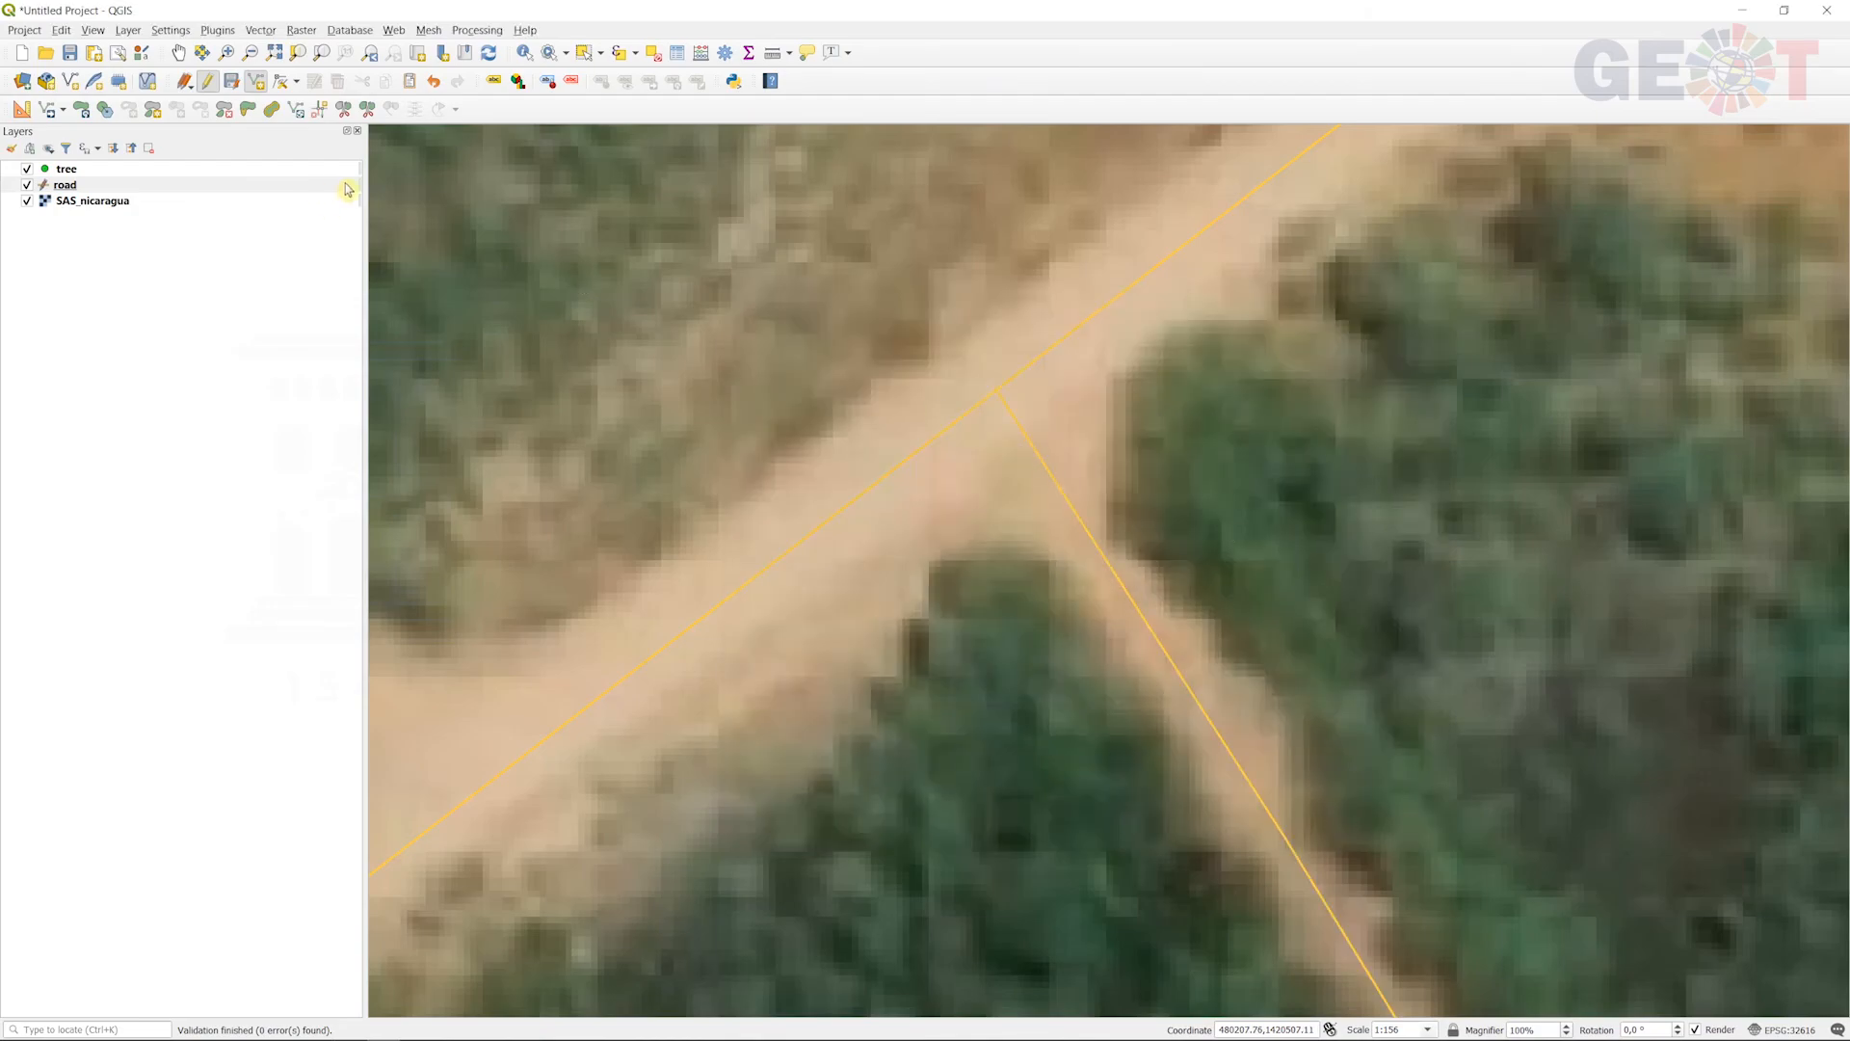
{"action": "left_click", "coordinate": [210, 84]}
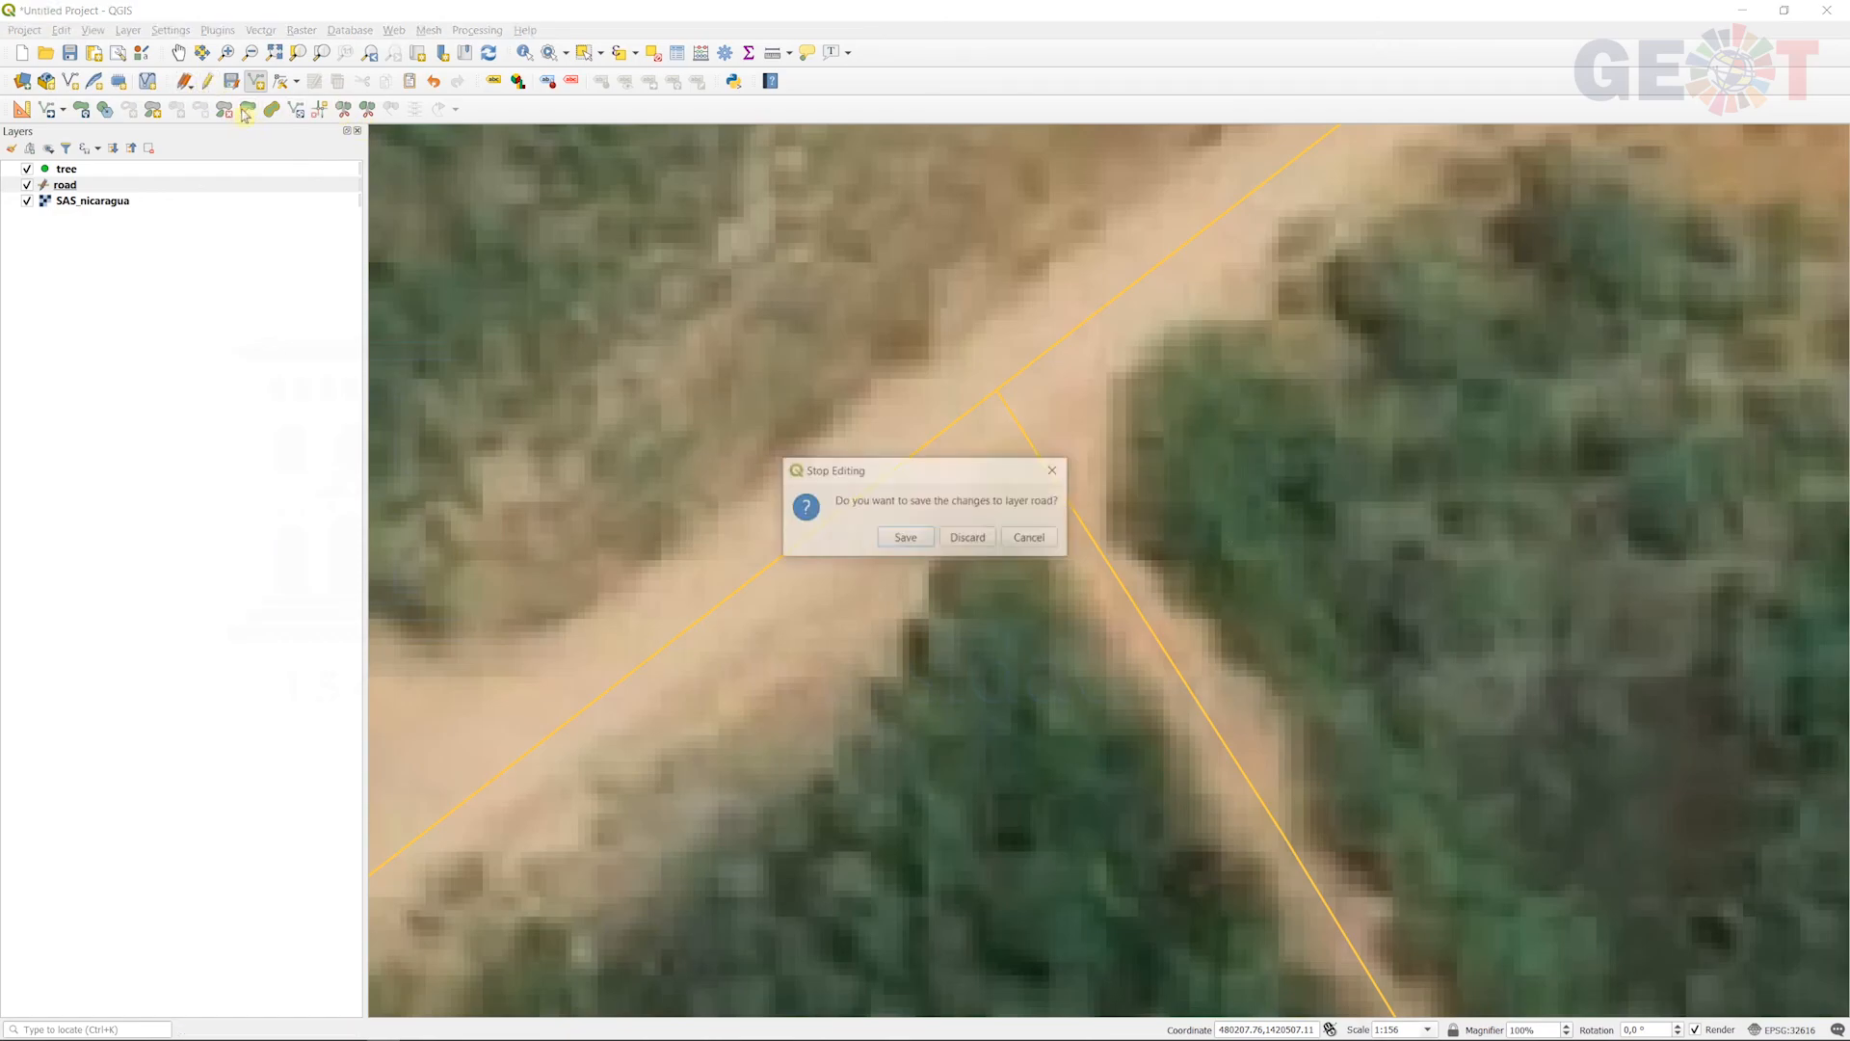
{"action": "left_click", "coordinate": [897, 536]}
Step: Examine the two road junctions up close for exact connection, and view the full extent of the SAS_nicaragua layer
{"action": "scroll", "coordinate": [995, 385], "scroll_direction": "up", "scroll_amount": 2}
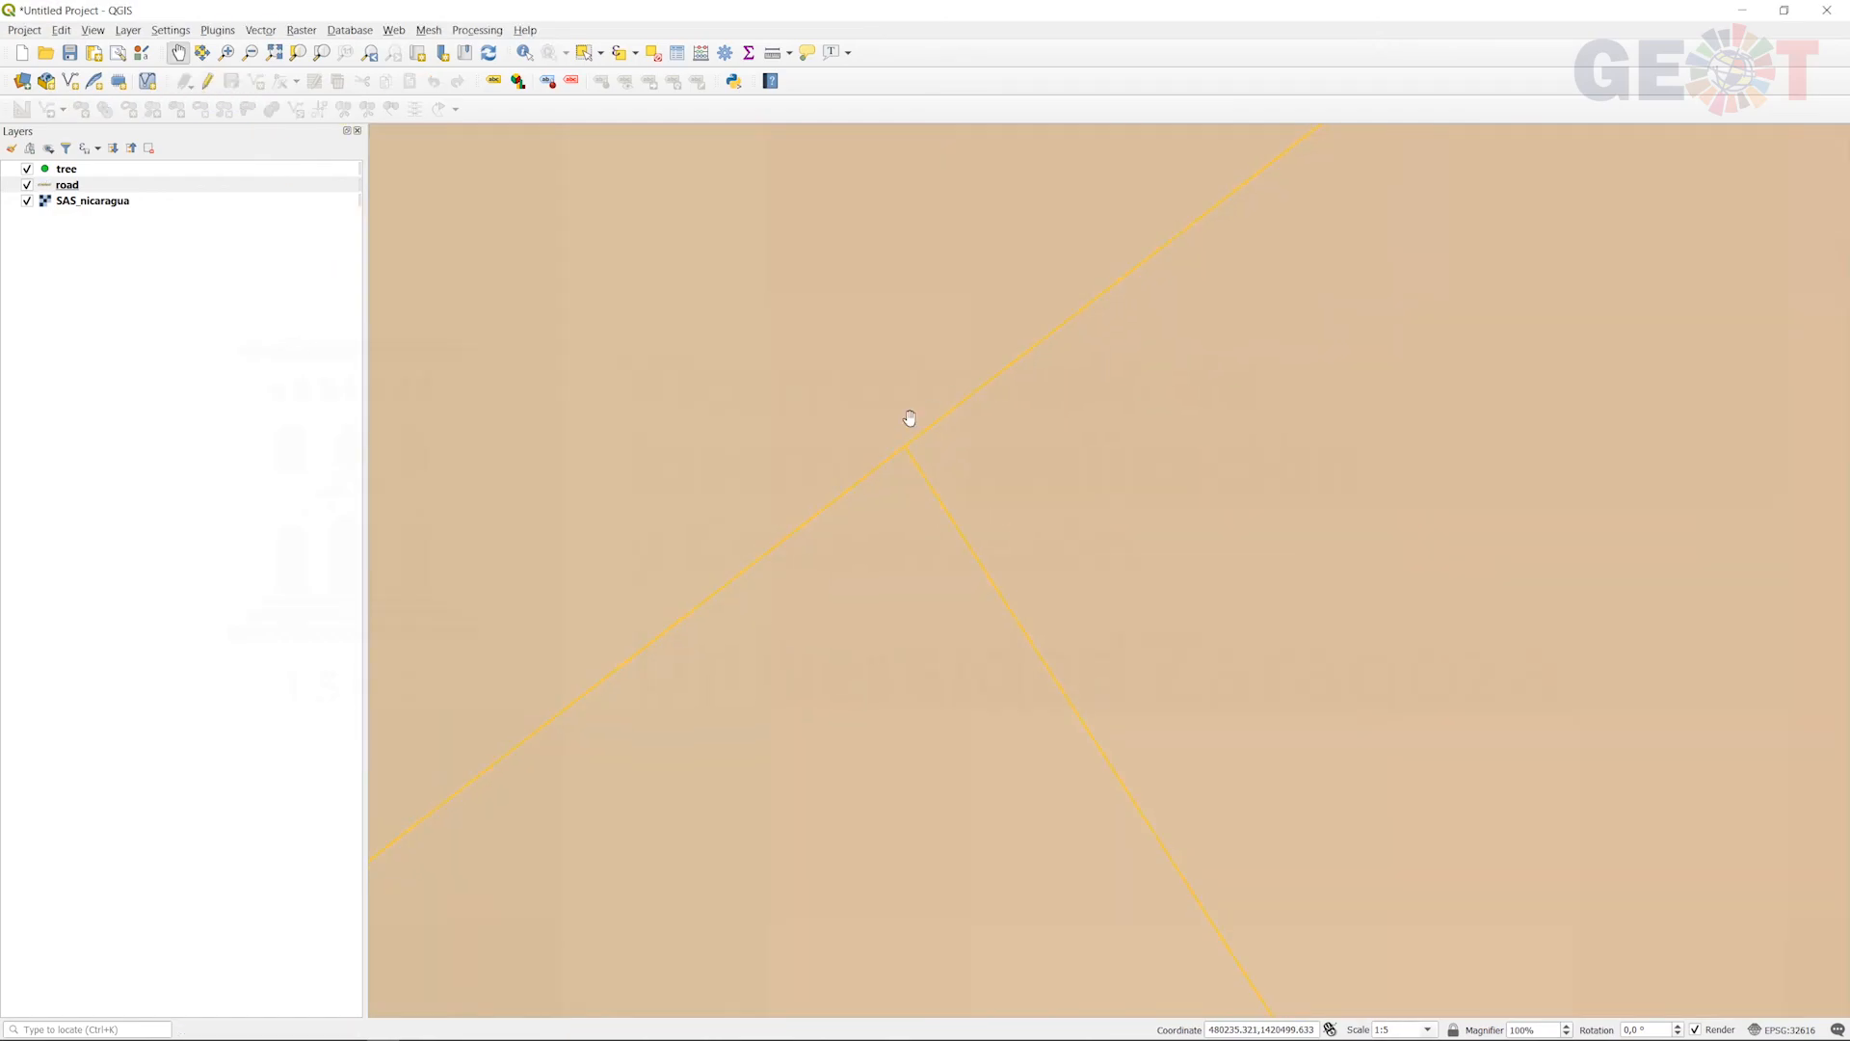
{"action": "scroll", "coordinate": [661, 746], "scroll_direction": "down", "scroll_amount": 7}
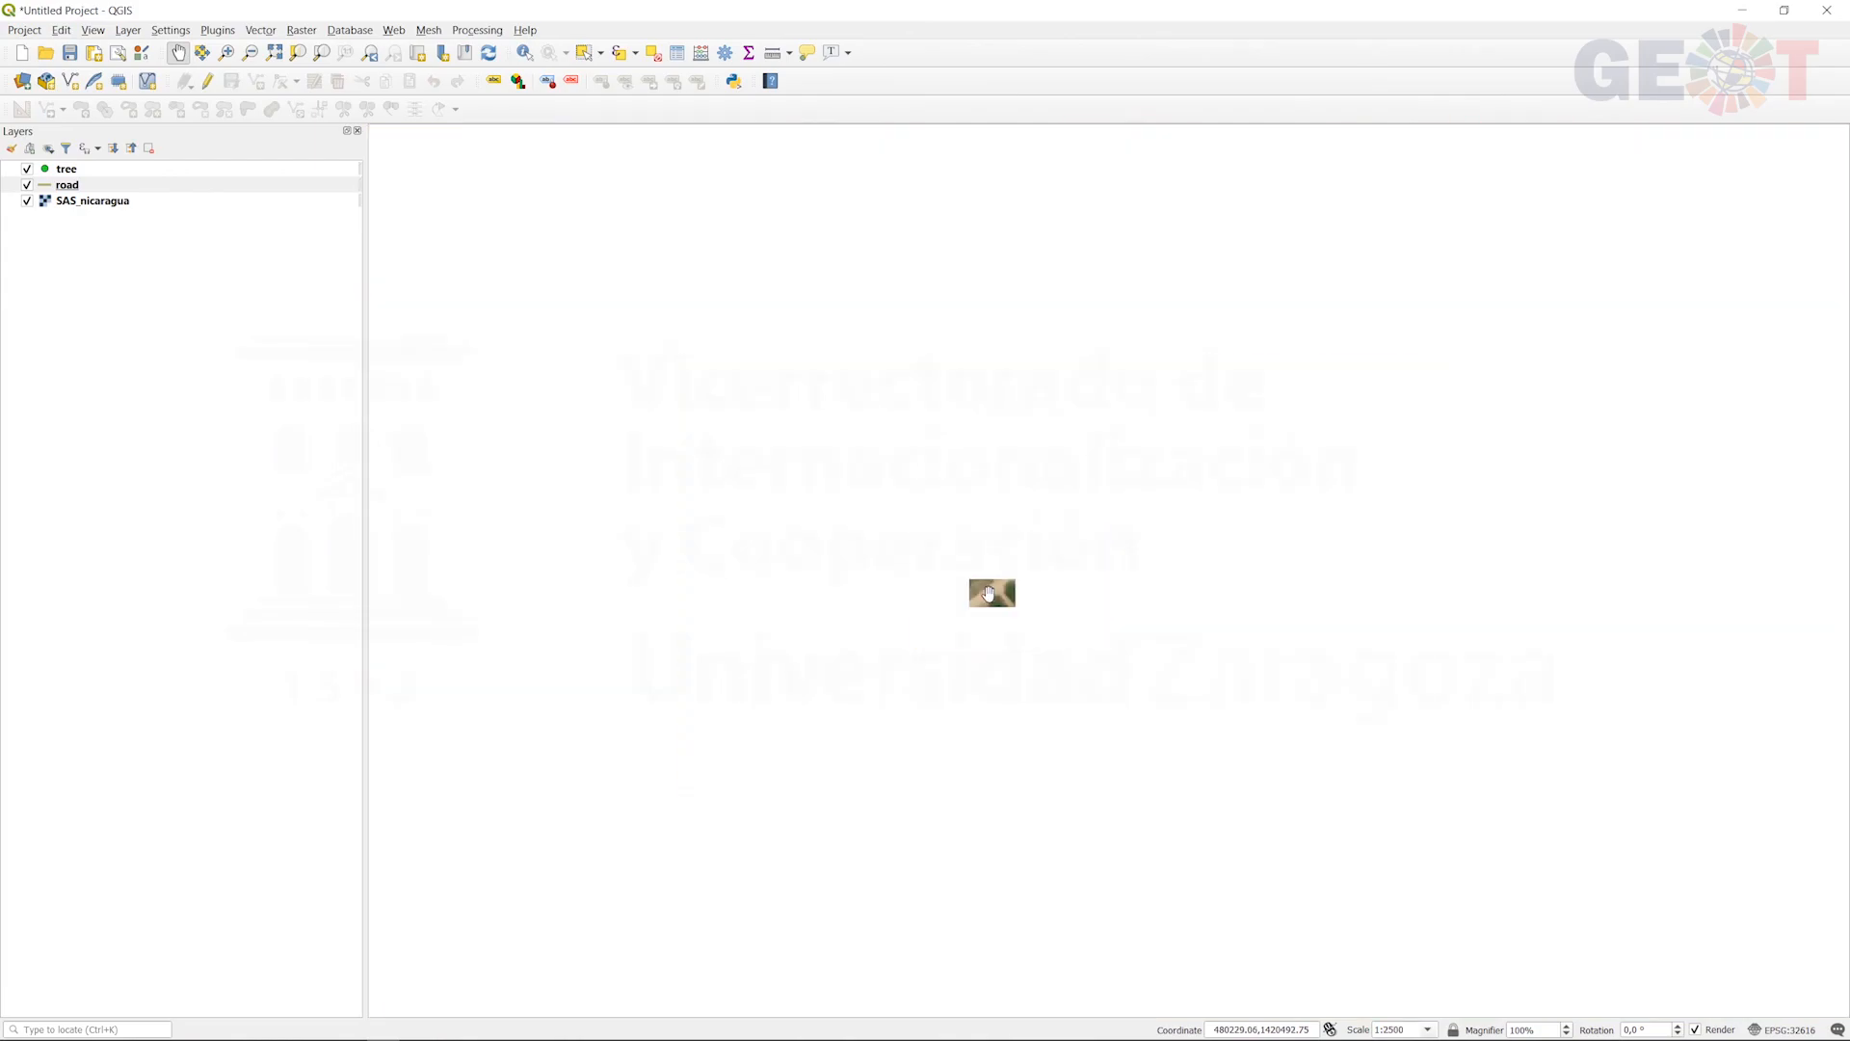
{"action": "scroll", "coordinate": [661, 776], "scroll_direction": "up", "scroll_amount": 7}
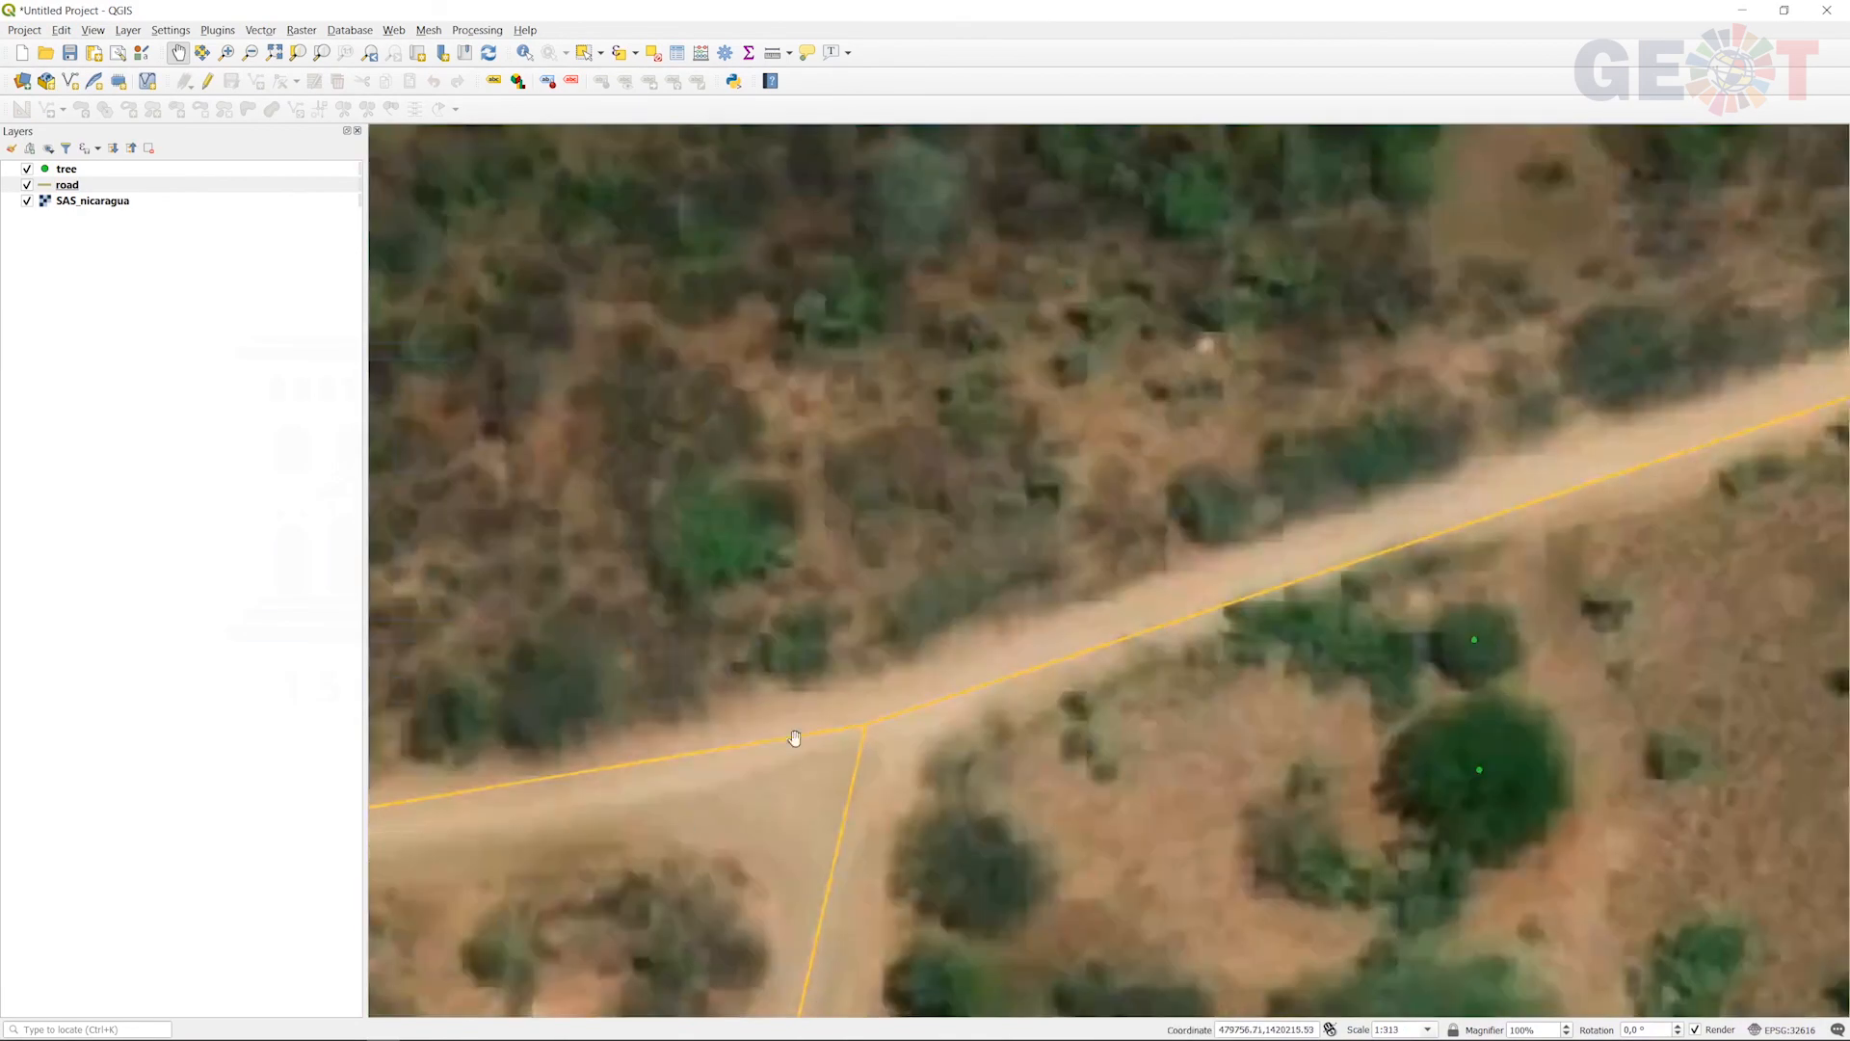
{"action": "scroll", "coordinate": [983, 714], "scroll_direction": "up", "scroll_amount": 2}
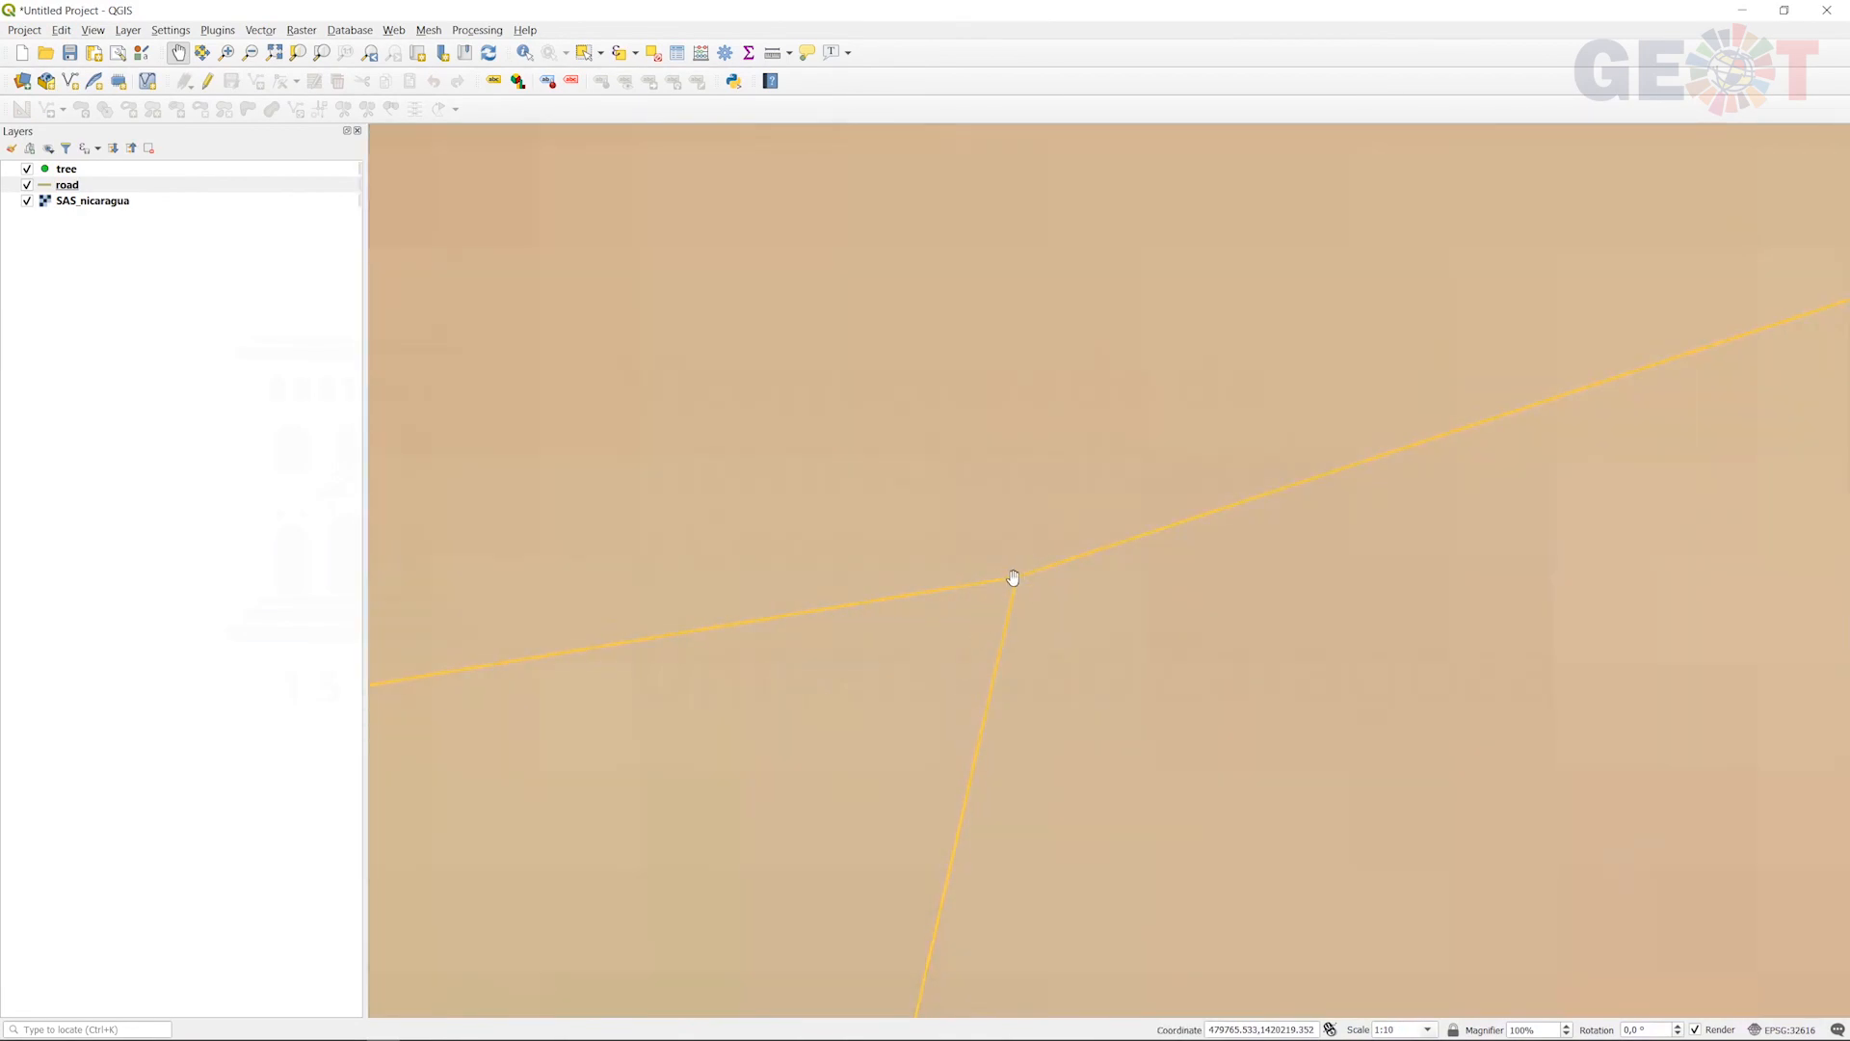
{"action": "scroll", "coordinate": [1117, 621], "scroll_direction": "down", "scroll_amount": 2}
{"action": "scroll", "coordinate": [1117, 621], "scroll_direction": "down", "scroll_amount": 3}
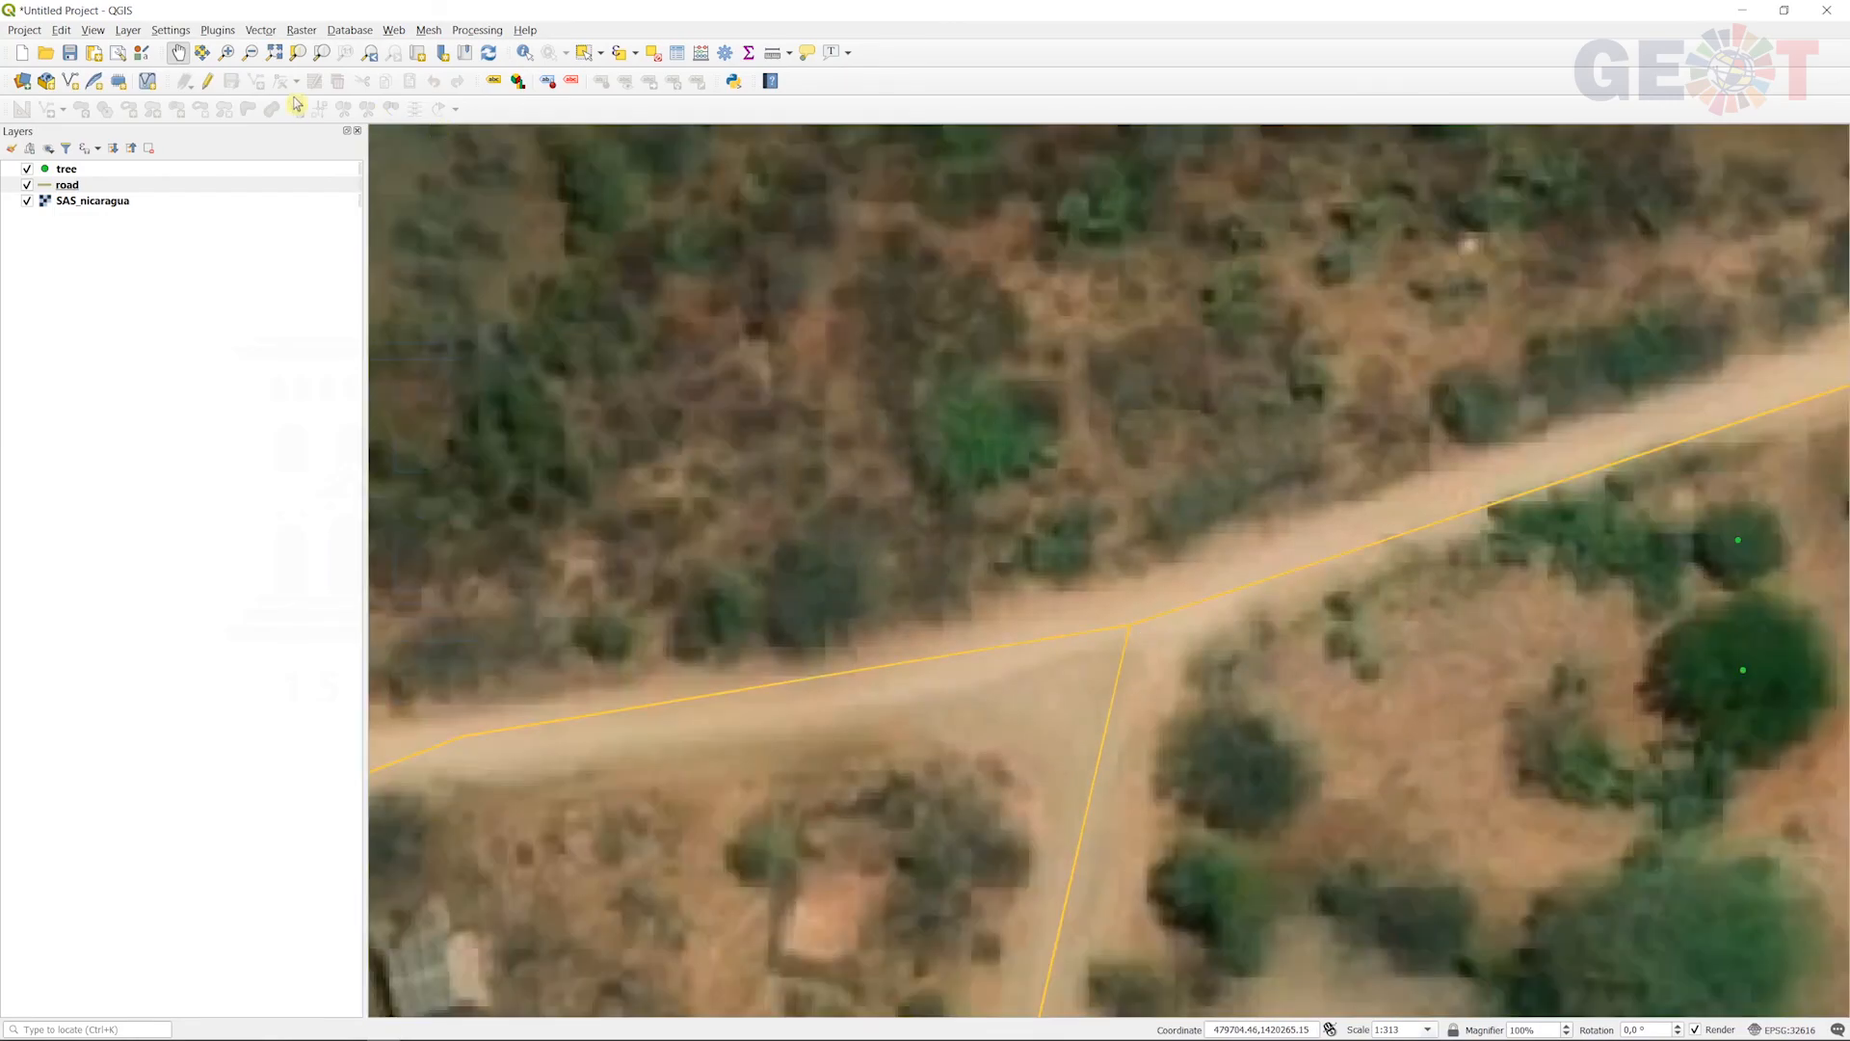
{"action": "right_click", "coordinate": [114, 201]}
{"action": "left_click", "coordinate": [174, 214]}
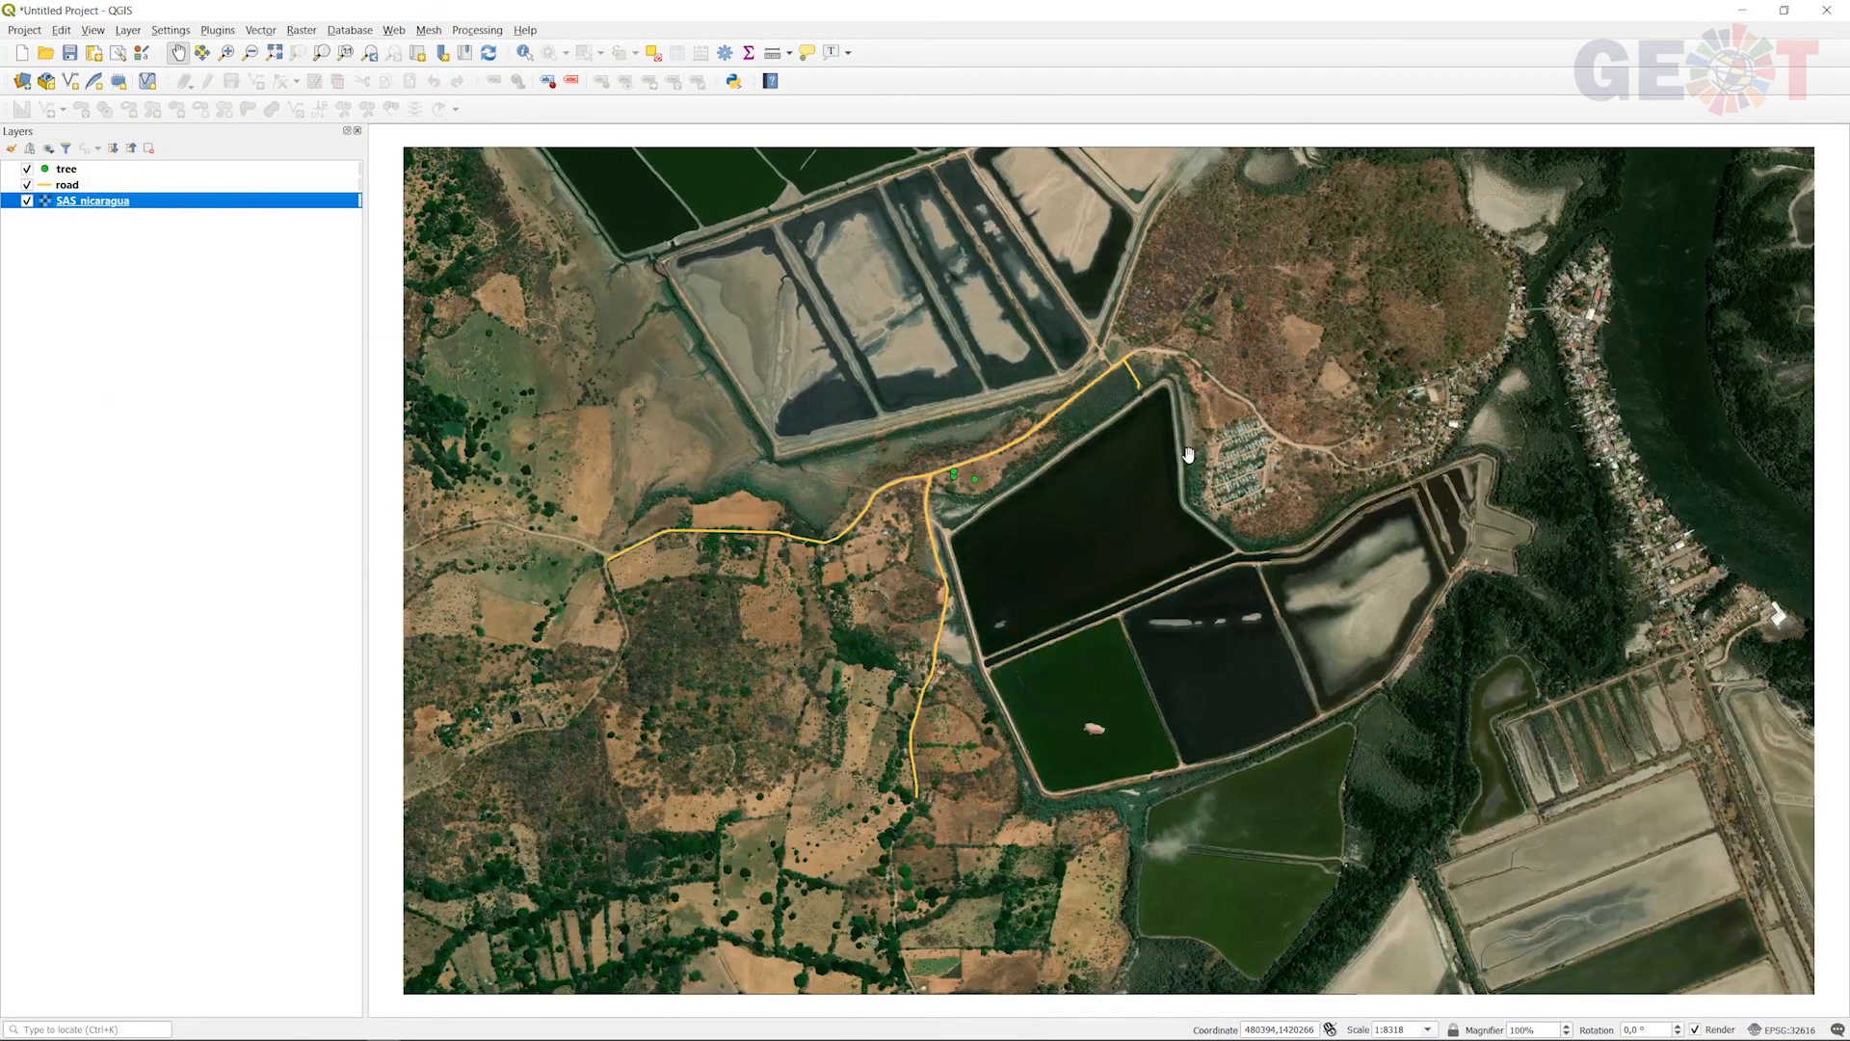